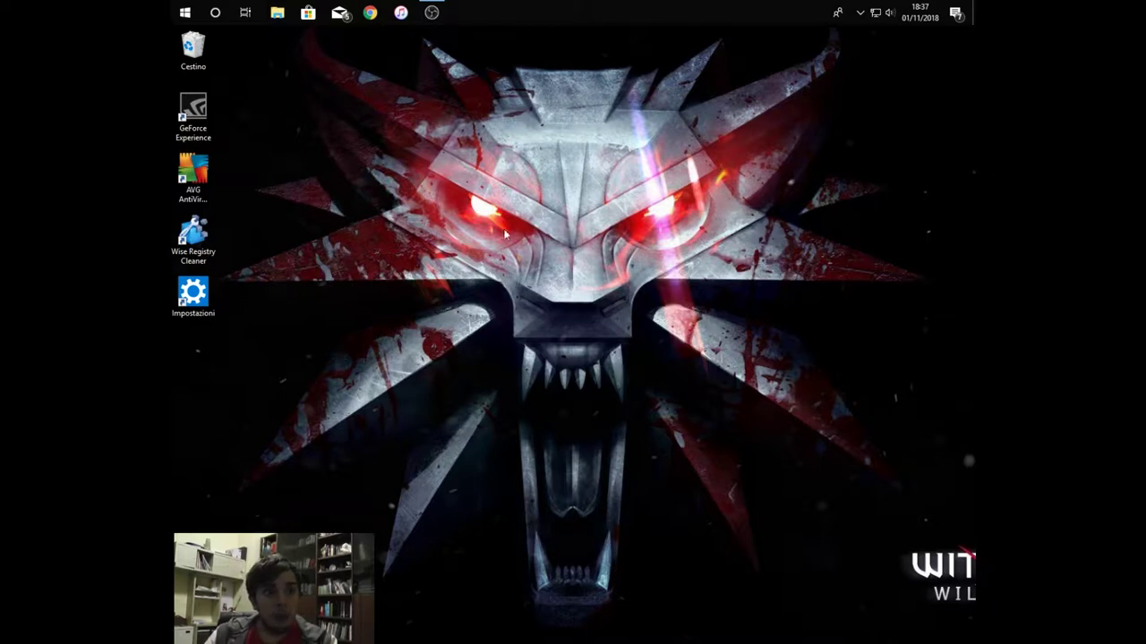
left_click(203, 307)
double_click(204, 307)
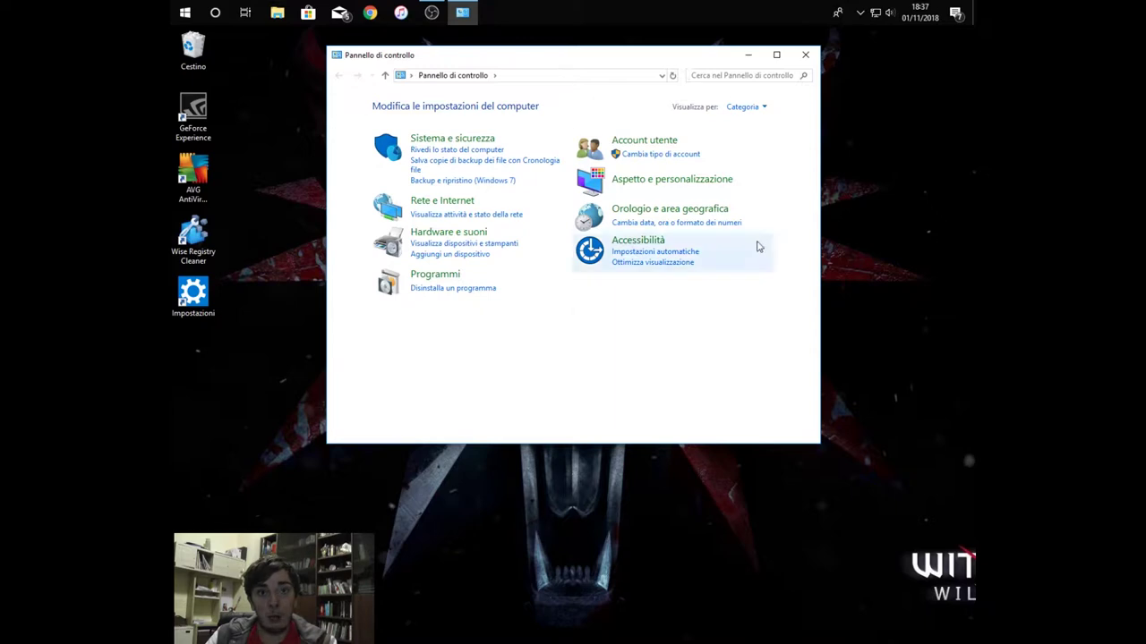
left_click(808, 58)
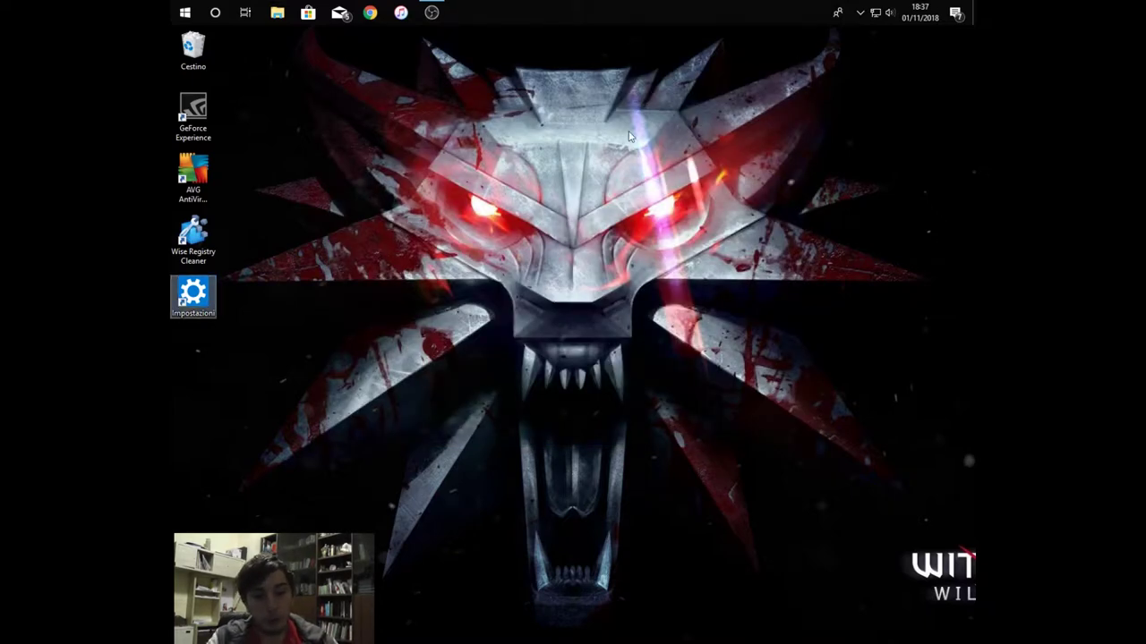
Open Windows Settings and go to the Personalizzazione category.
key("Return")
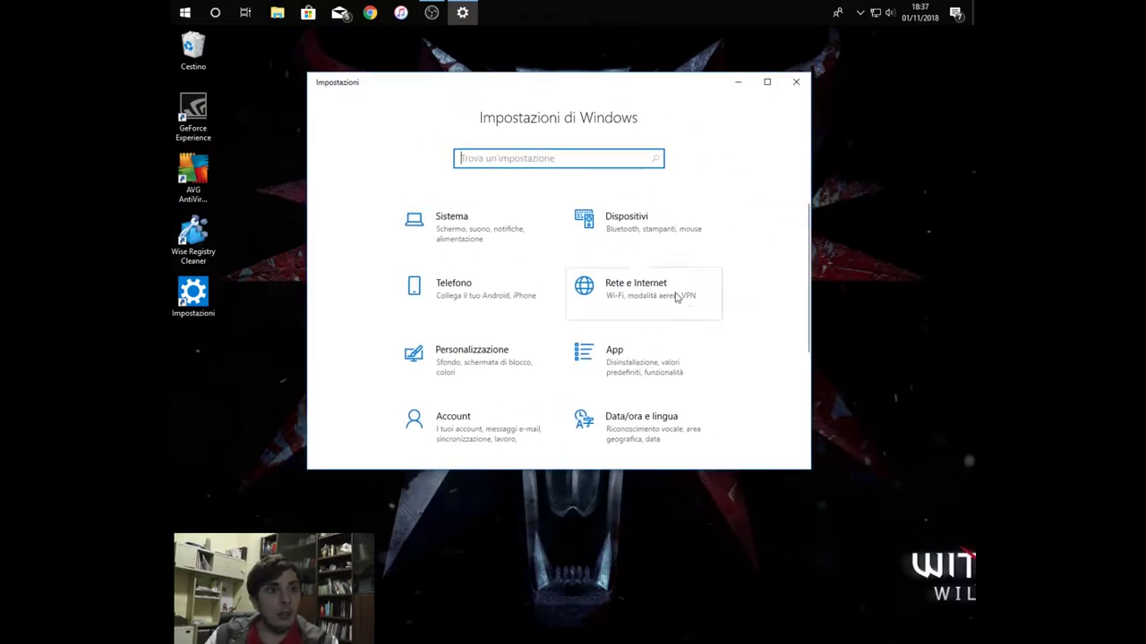
scroll(558, 281, "down", 3)
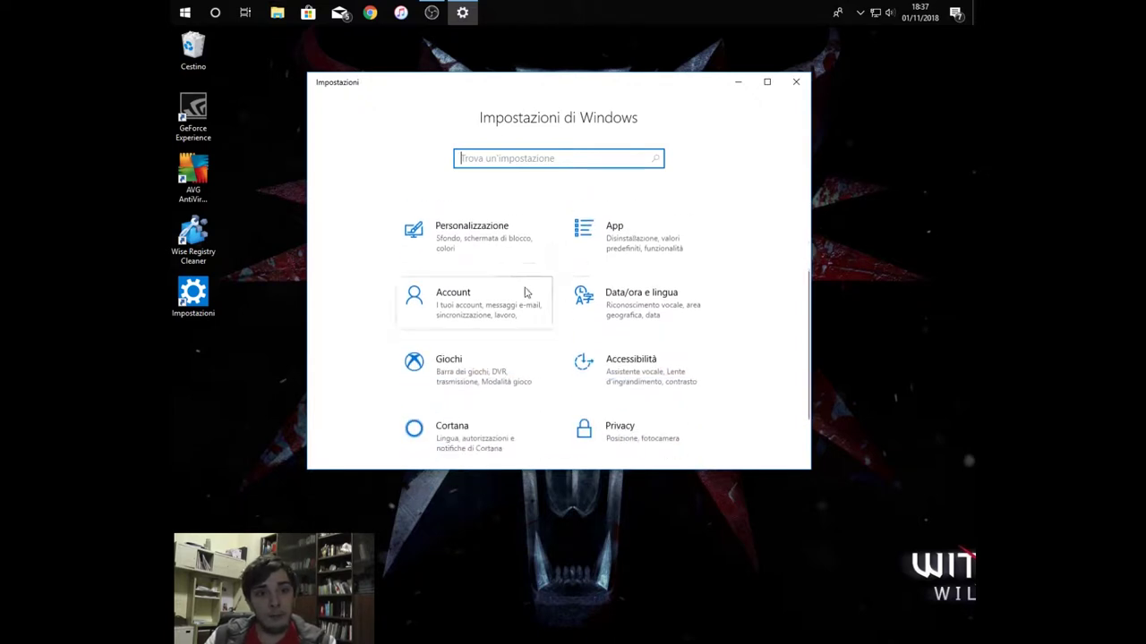
scroll(530, 288, "down", 2)
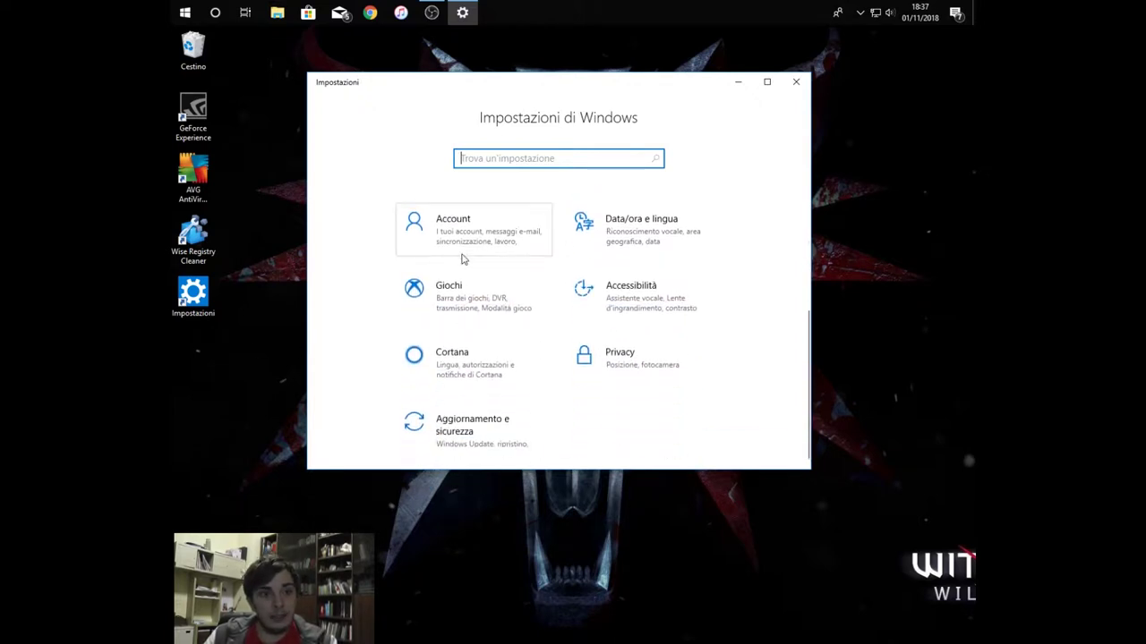
scroll(462, 259, "up", 1)
scroll(466, 313, "down", 1)
scroll(481, 292, "up", 1)
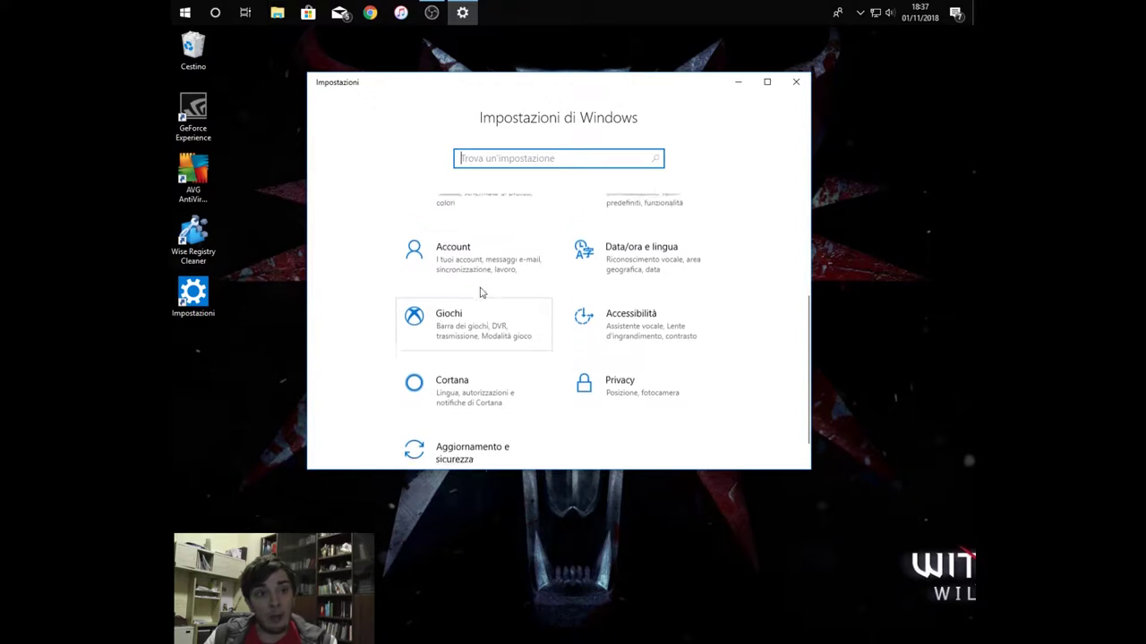
scroll(481, 293, "up", 1)
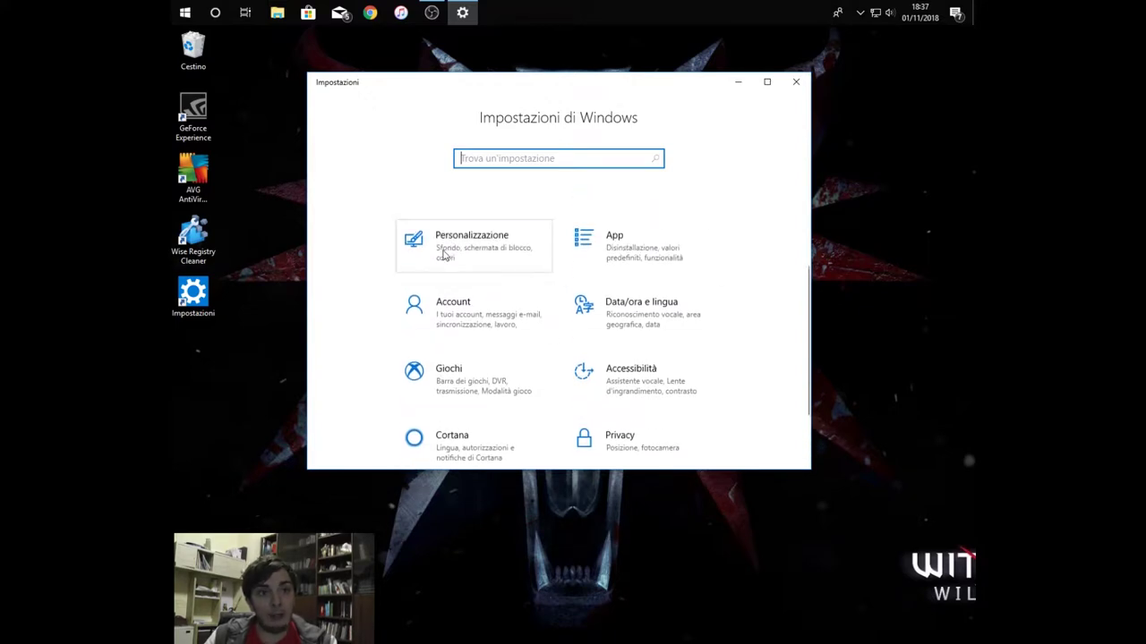
left_click(444, 256)
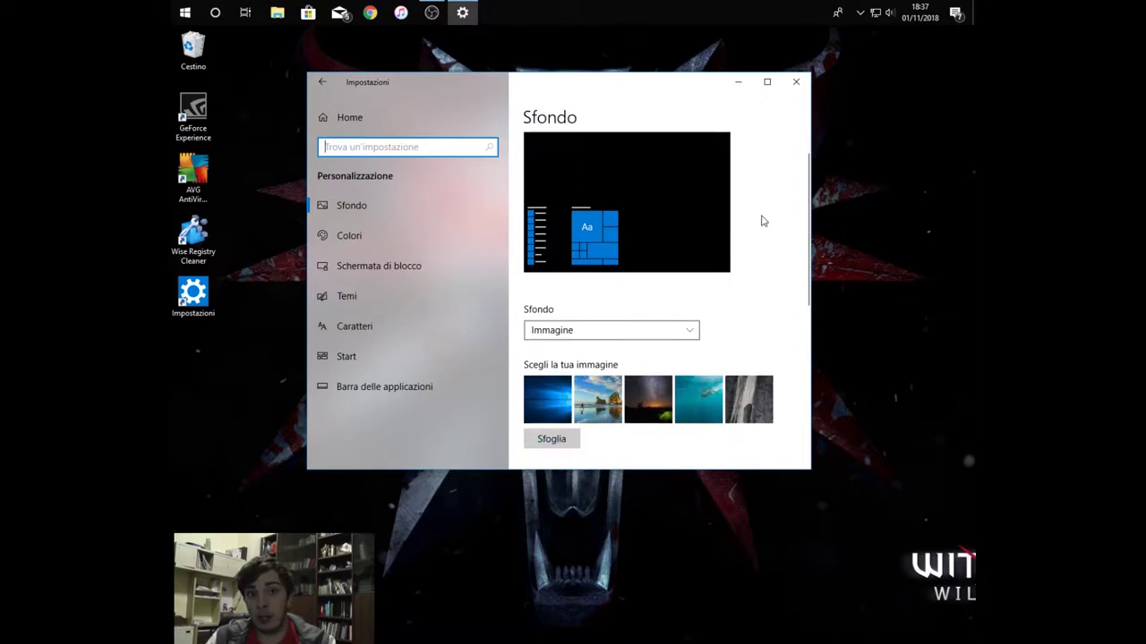
Look through the Sfondo page, from the wallpaper preview and background type to the related settings.
scroll(761, 220, "down", 2)
scroll(658, 225, "up", 2)
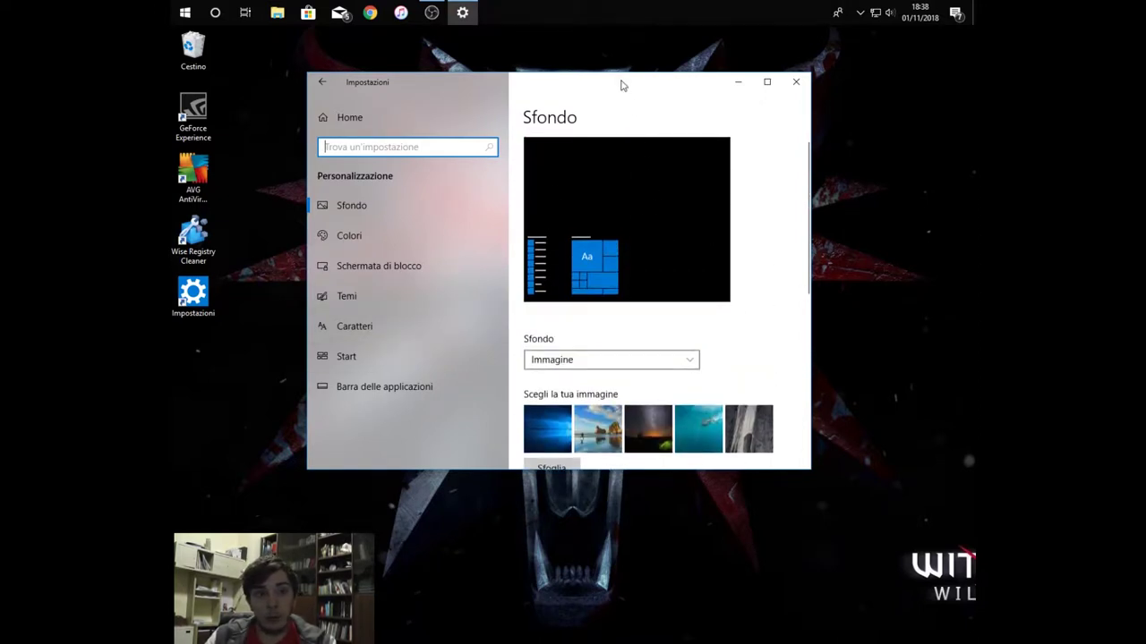
left_click_drag(618, 84, 614, 71)
scroll(637, 209, "down", 1)
scroll(624, 210, "down", 2)
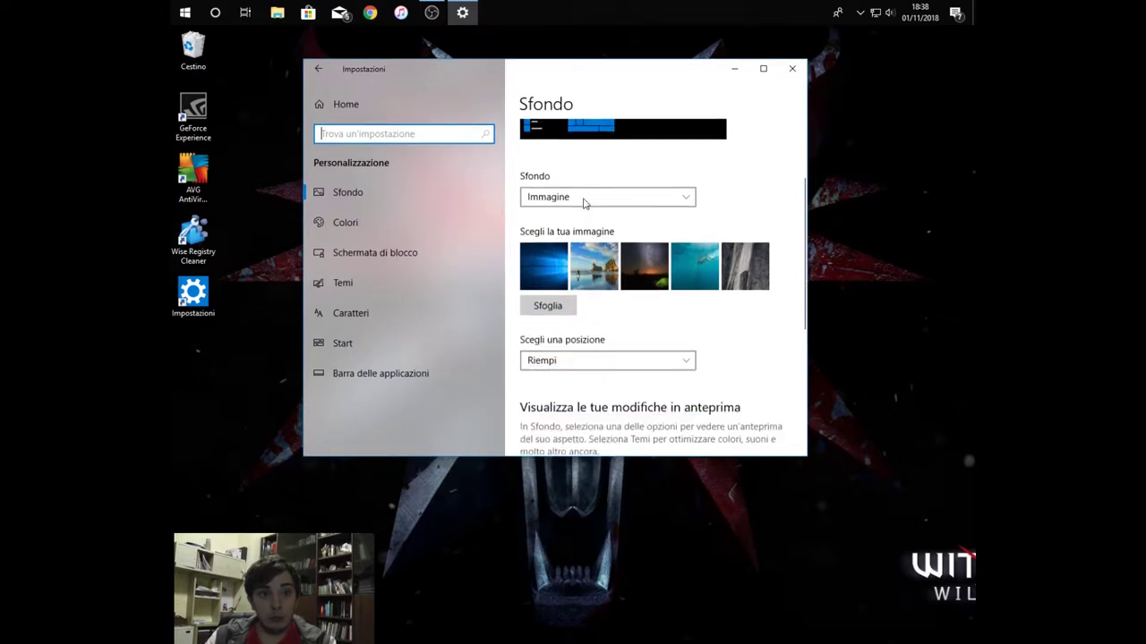
scroll(600, 329, "down", 1)
scroll(599, 329, "down", 1)
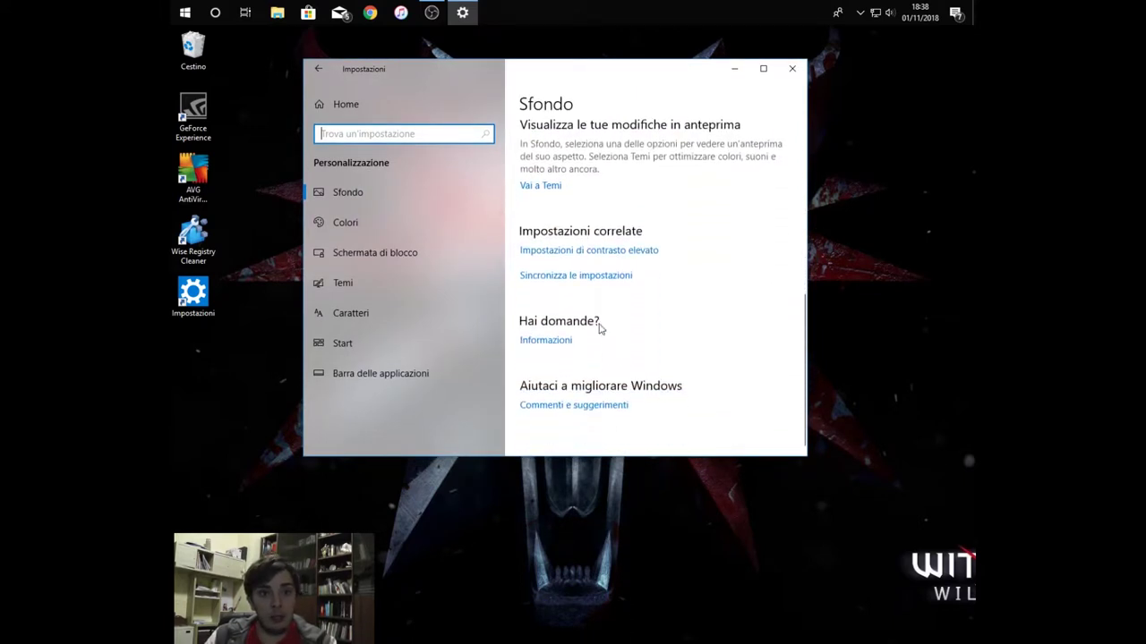
scroll(604, 313, "up", 3)
scroll(573, 260, "up", 2)
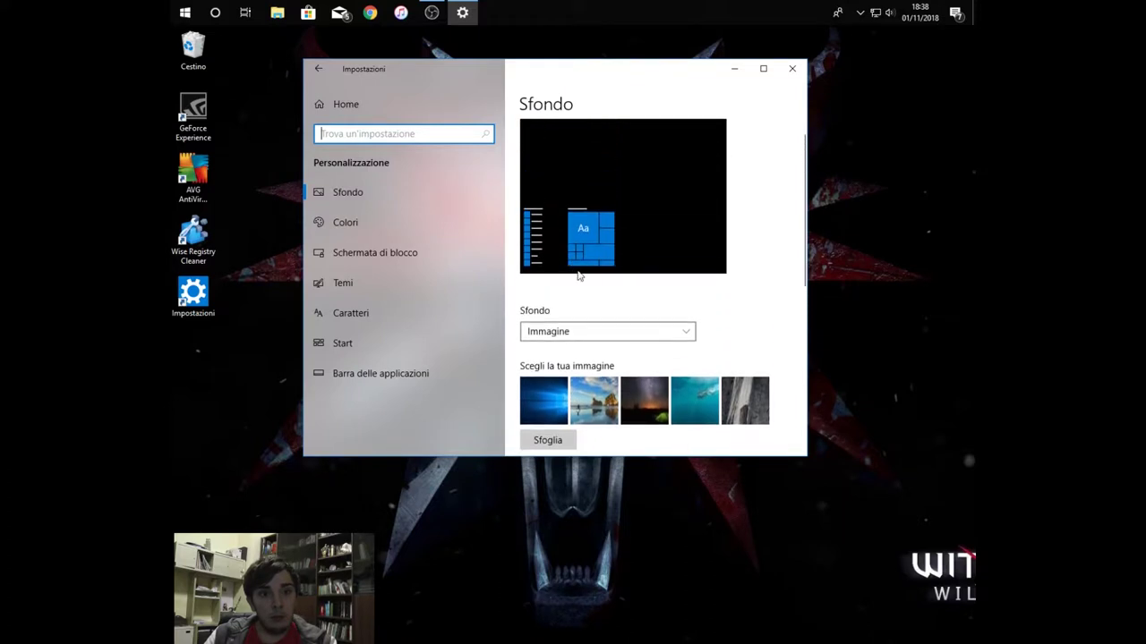
left_click(628, 332)
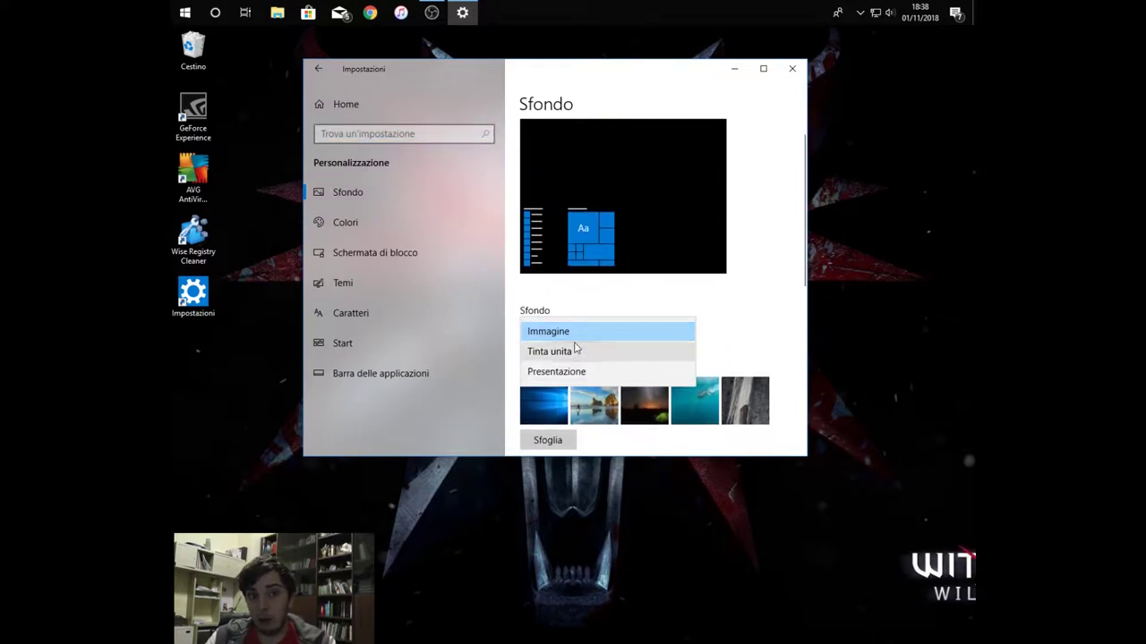
left_click(667, 312)
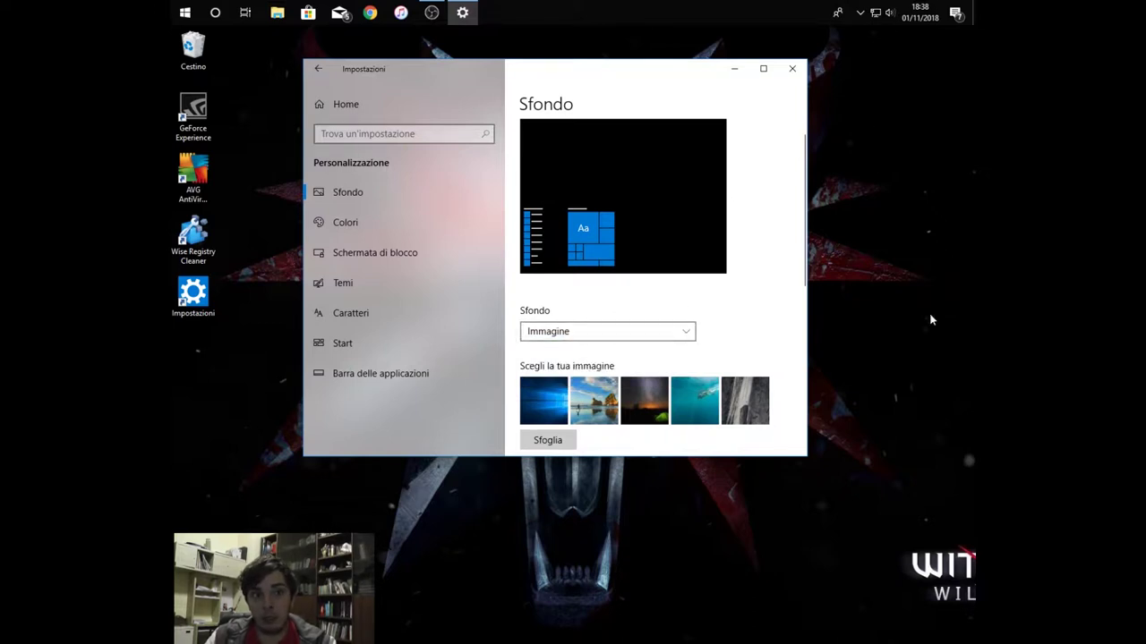
left_click(313, 511)
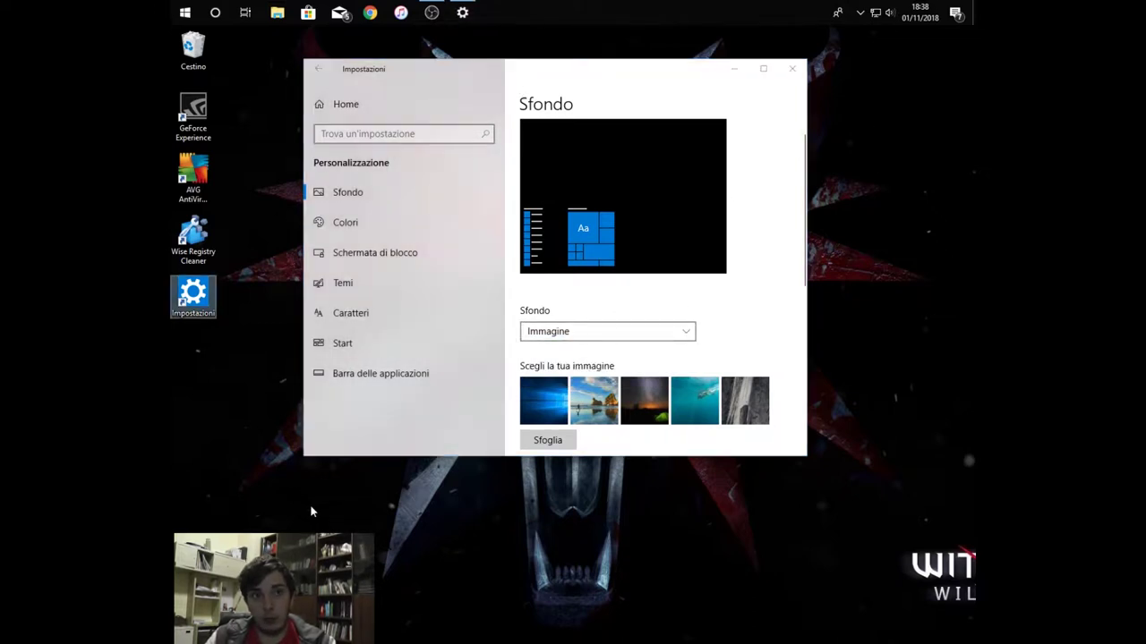
left_click_drag(523, 62, 554, 58)
left_click(764, 62)
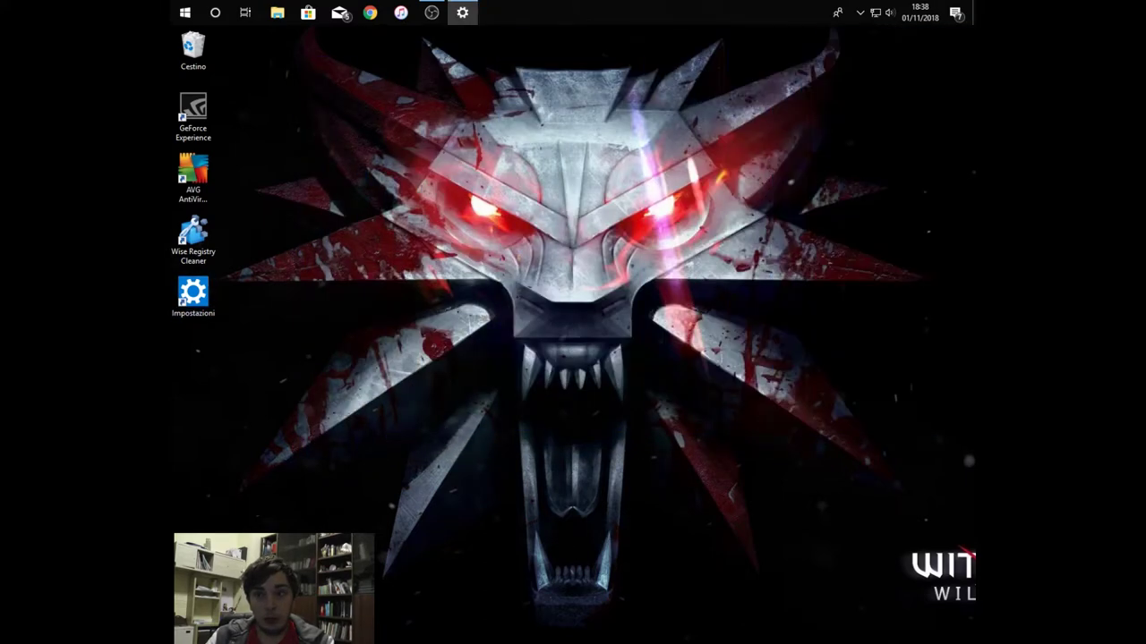
left_click(462, 11)
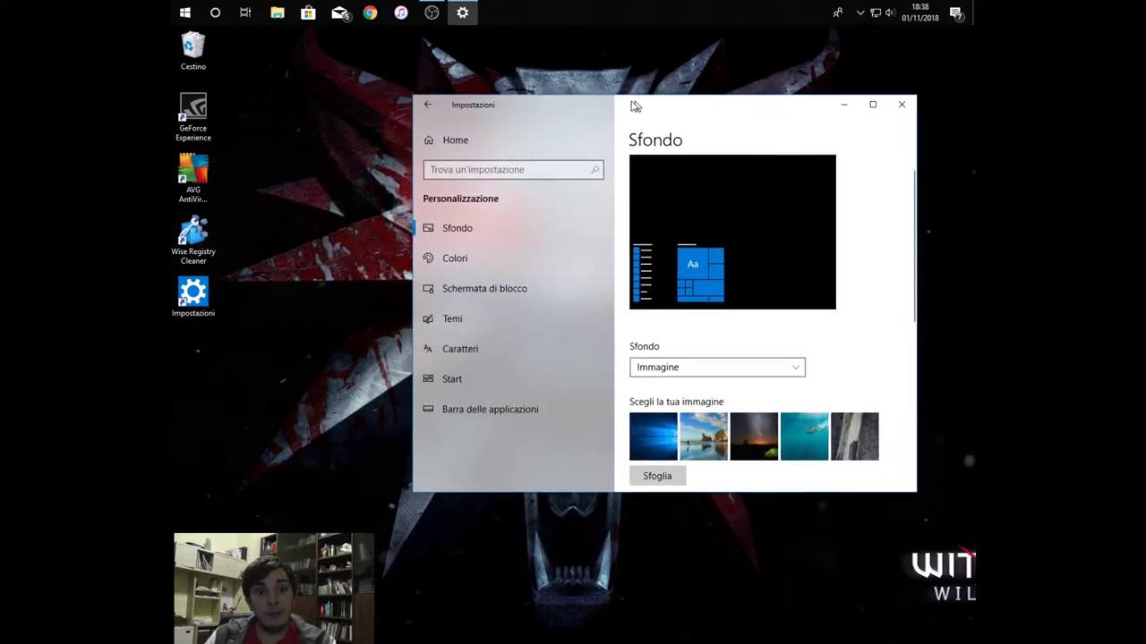
Review the Immagine, Tinta unita and Presentazione choices for the background type, leaving Immagine selected.
left_click(673, 344)
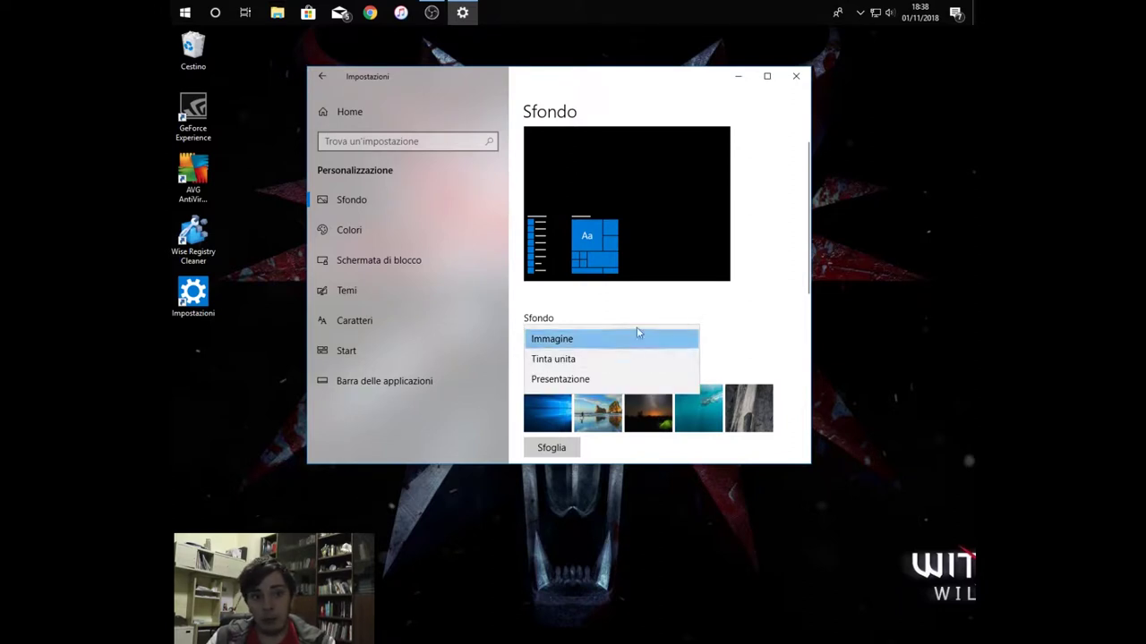
left_click(646, 324)
scroll(693, 331, "down", 2)
scroll(694, 331, "down", 2)
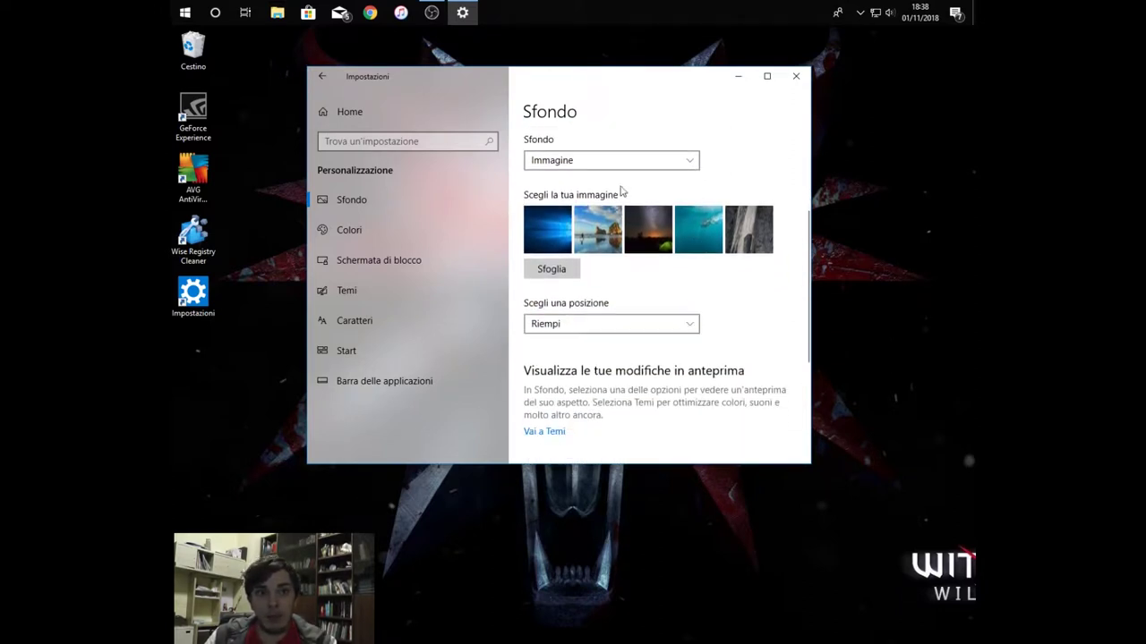
left_click(620, 167)
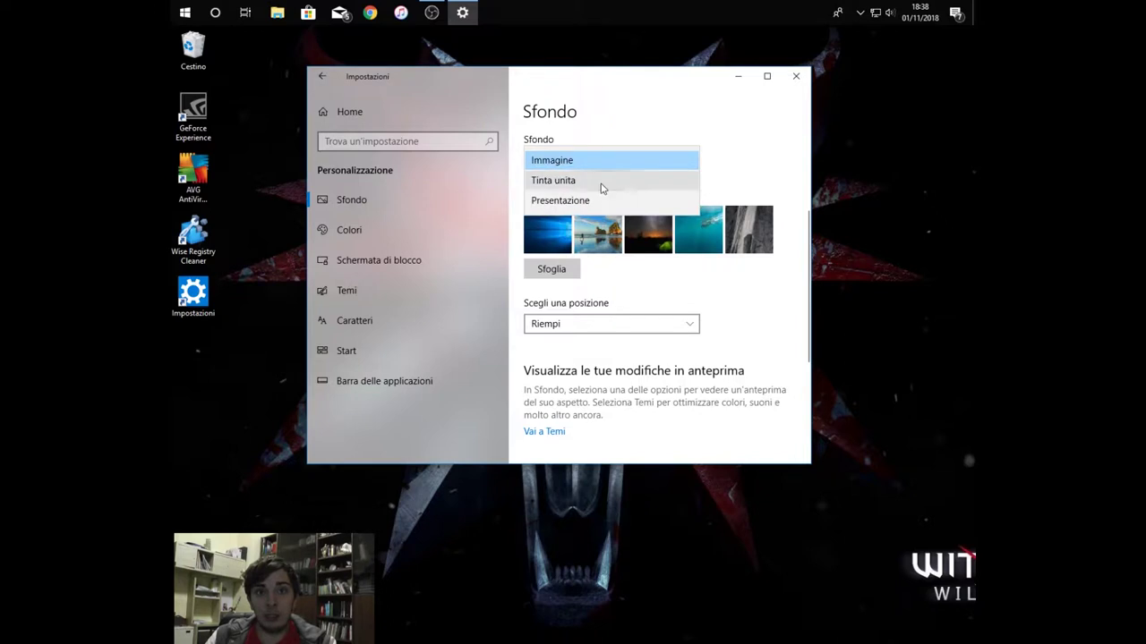
left_click(739, 152)
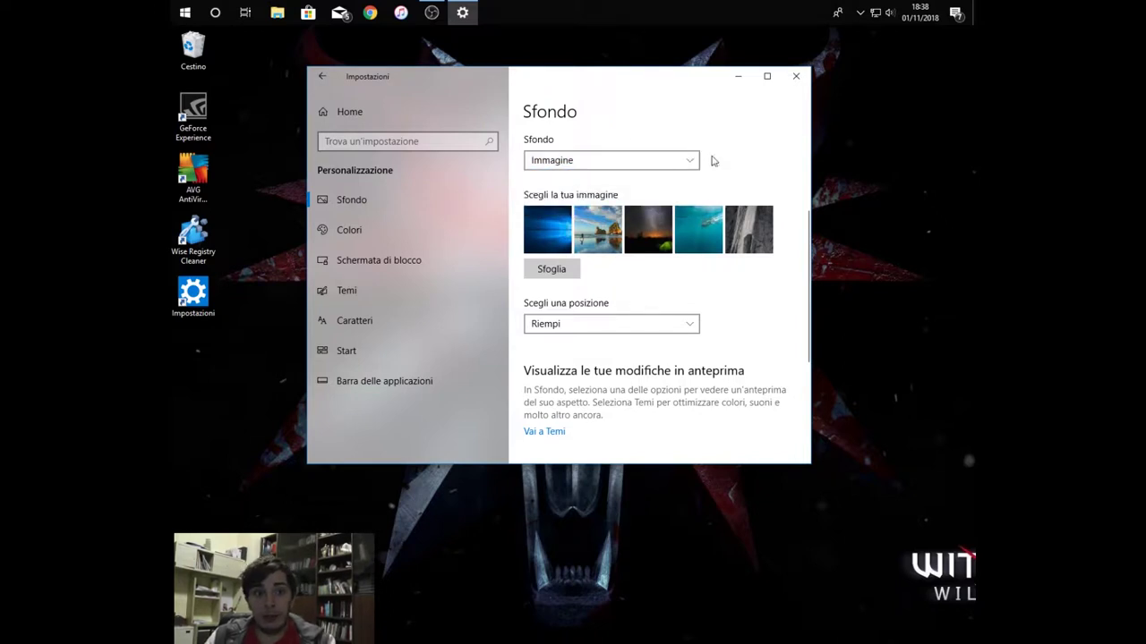
scroll(610, 206, "up", 3)
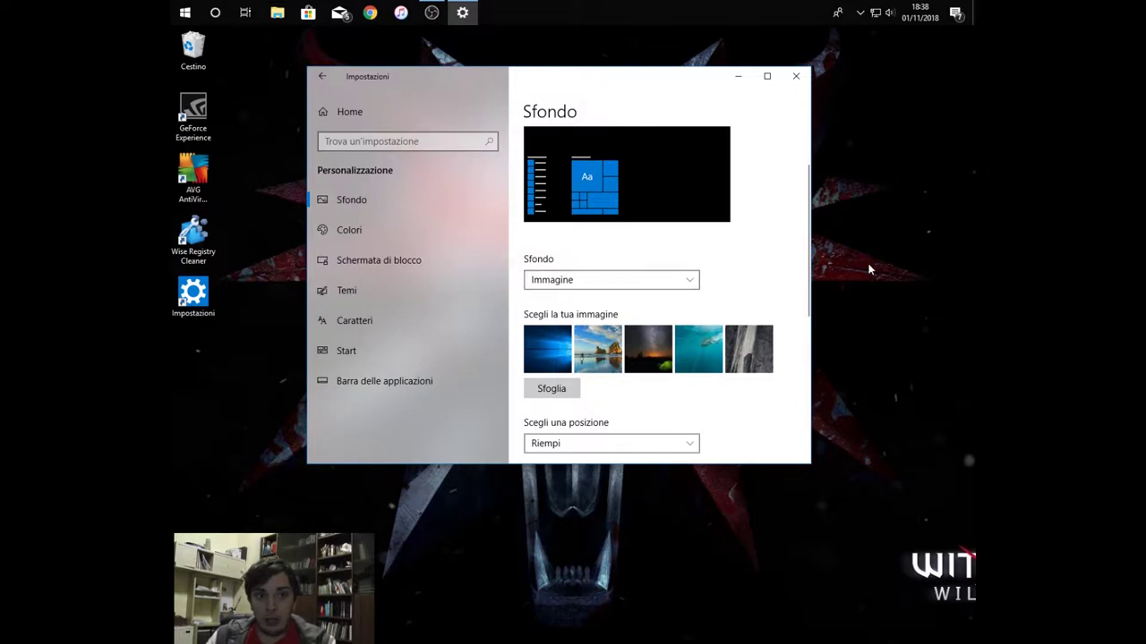
Set the wallpaper image position to Adatta.
left_click(827, 275)
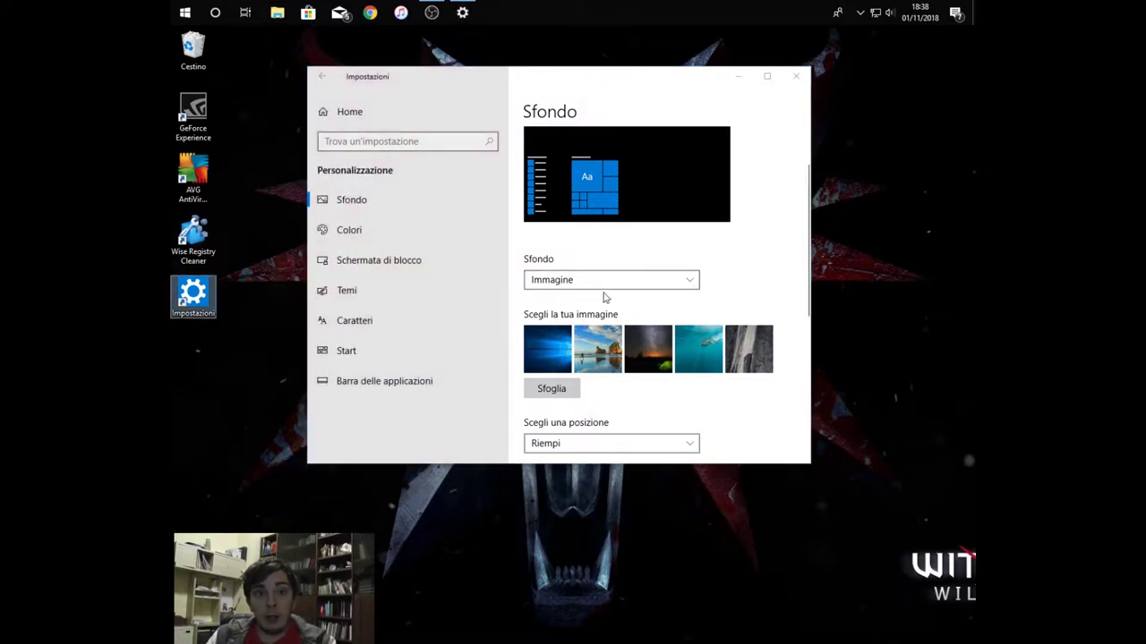
scroll(605, 295, "down", 2)
left_click(634, 328)
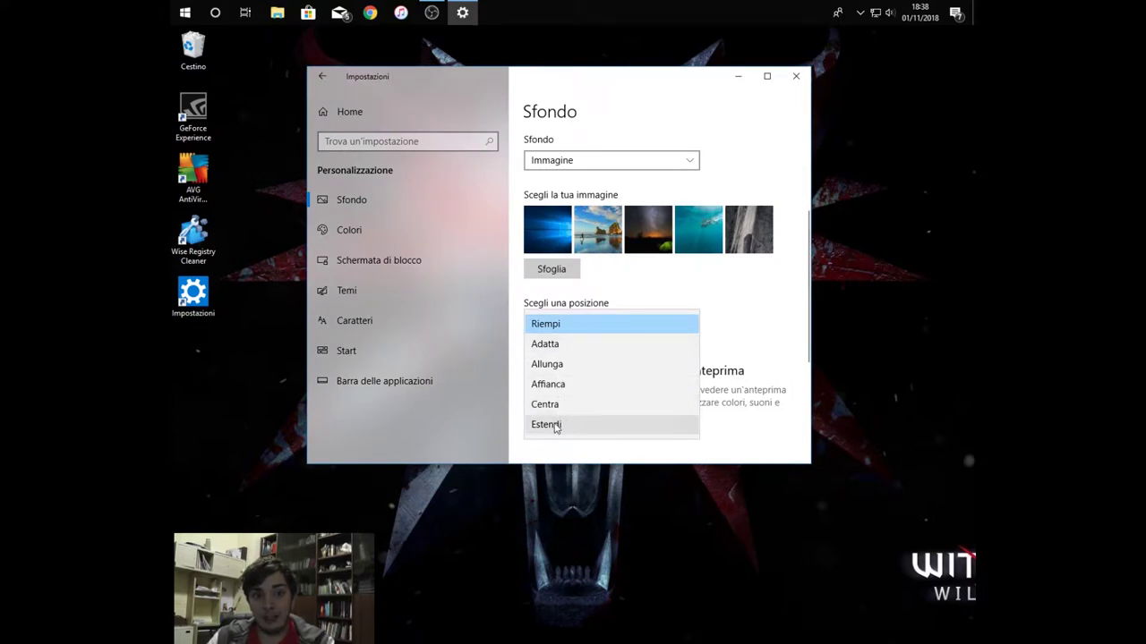
left_click(555, 345)
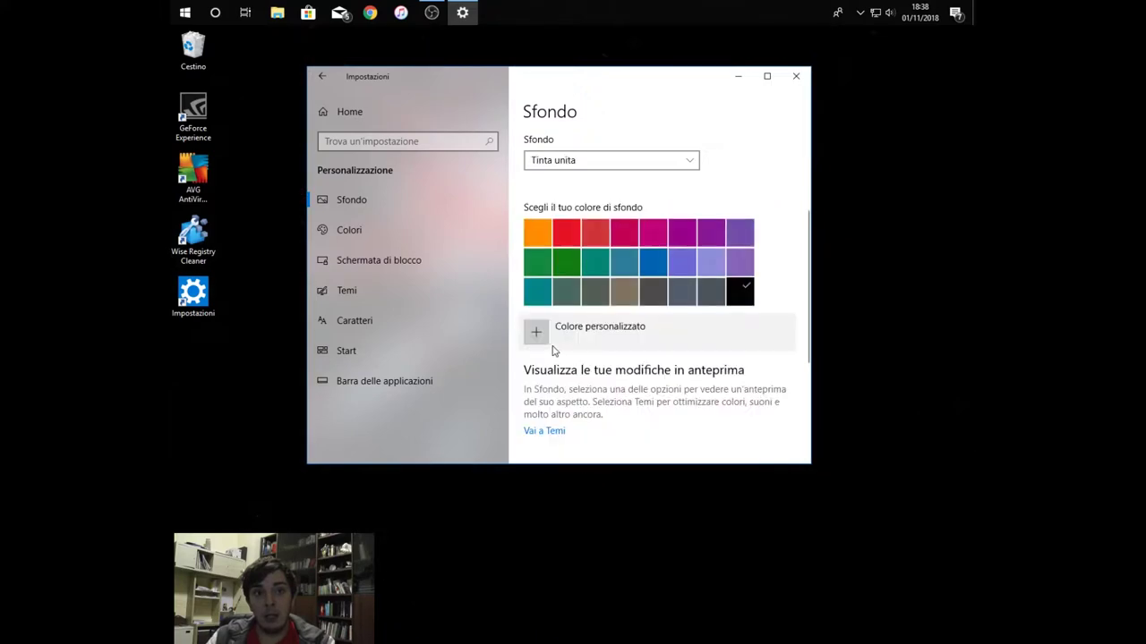
Set the desktop background type to Immagine.
left_click_drag(582, 69, 555, 40)
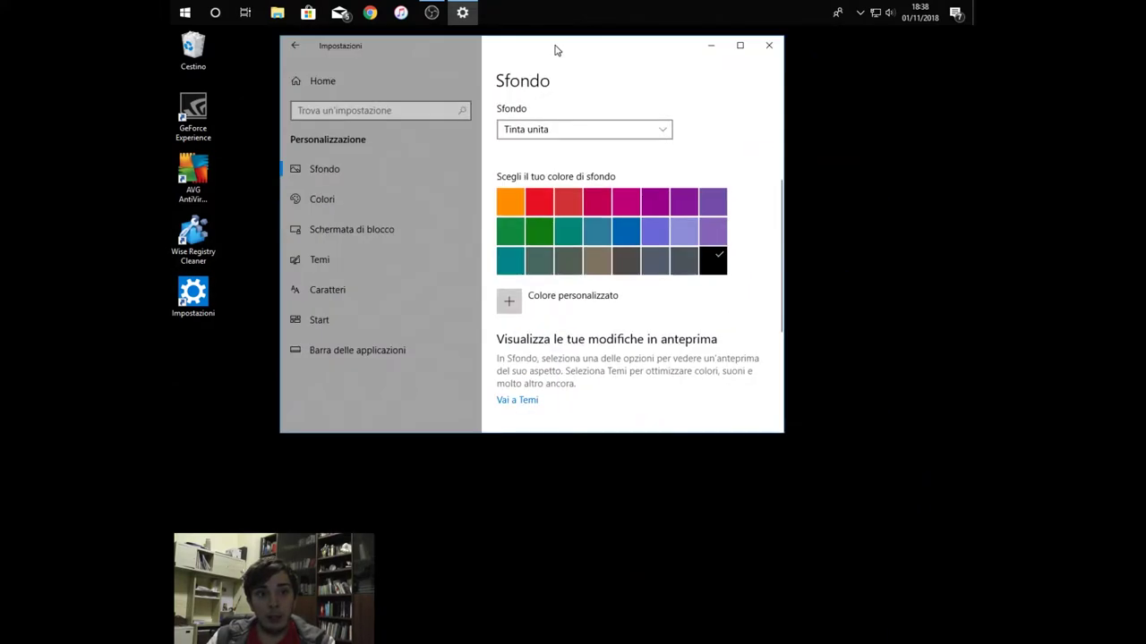
left_click(561, 322)
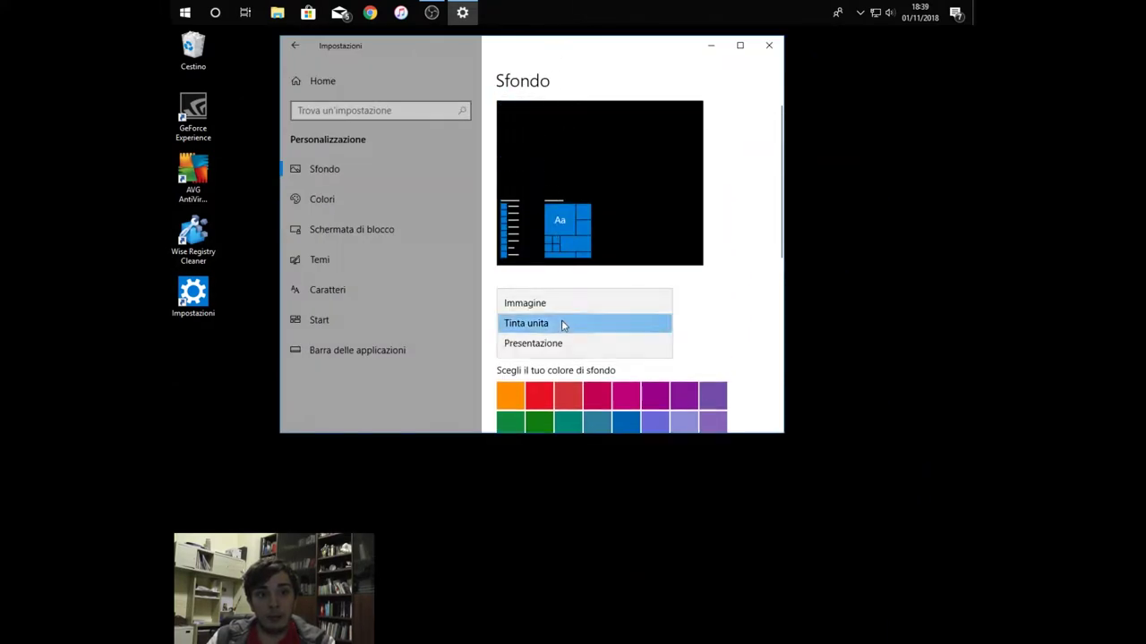
left_click(560, 309)
scroll(559, 312, "down", 3)
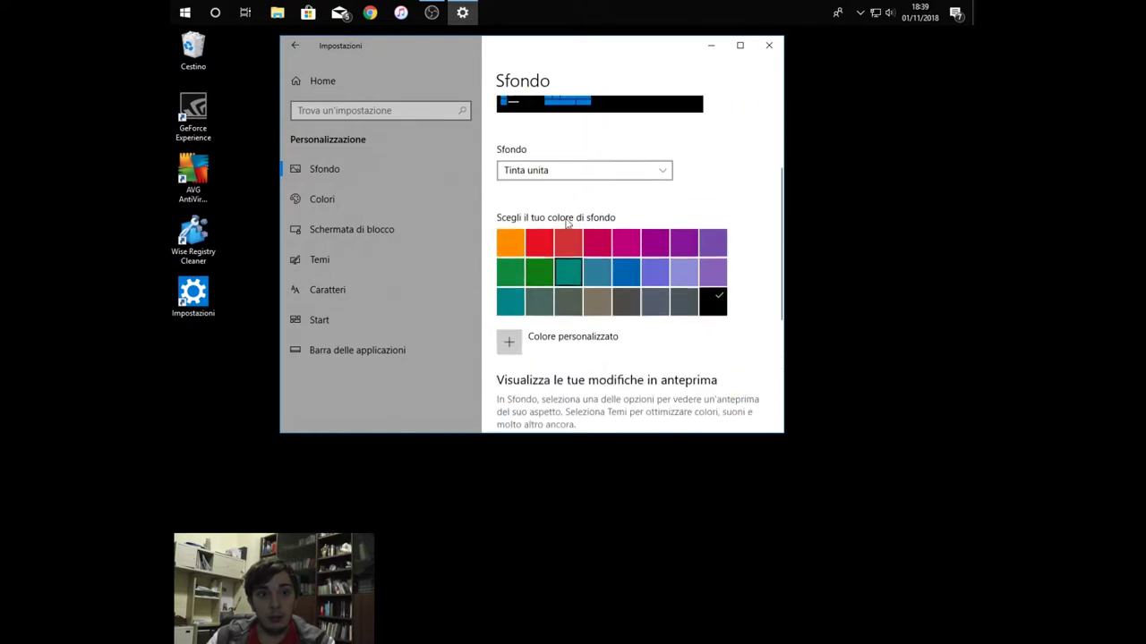
scroll(572, 212, "down", 2)
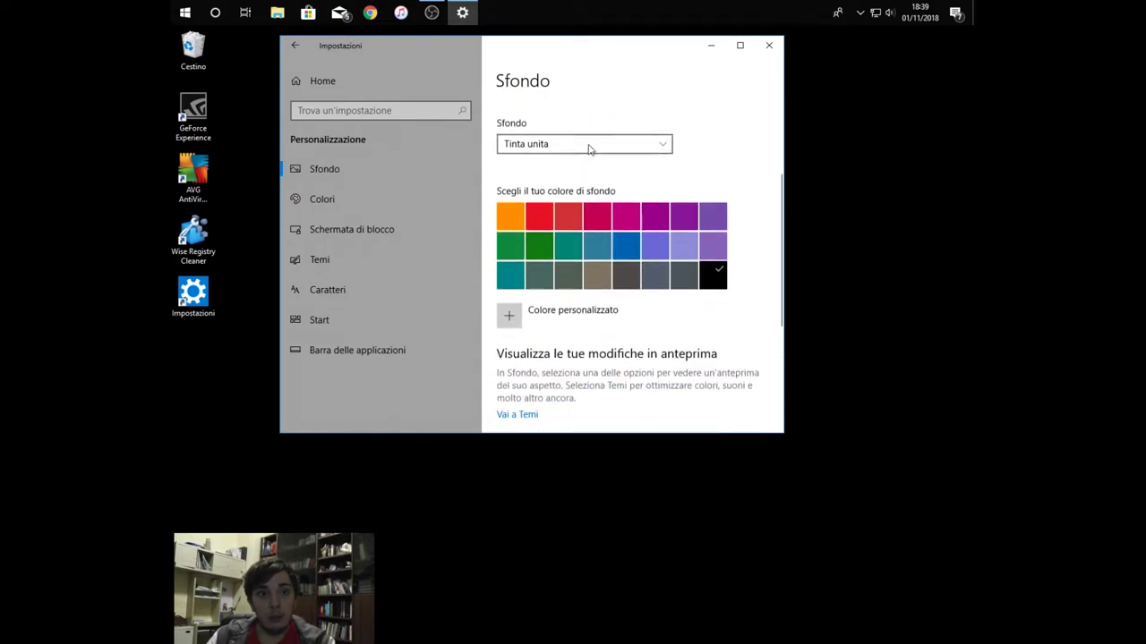
left_click(590, 147)
left_click(577, 126)
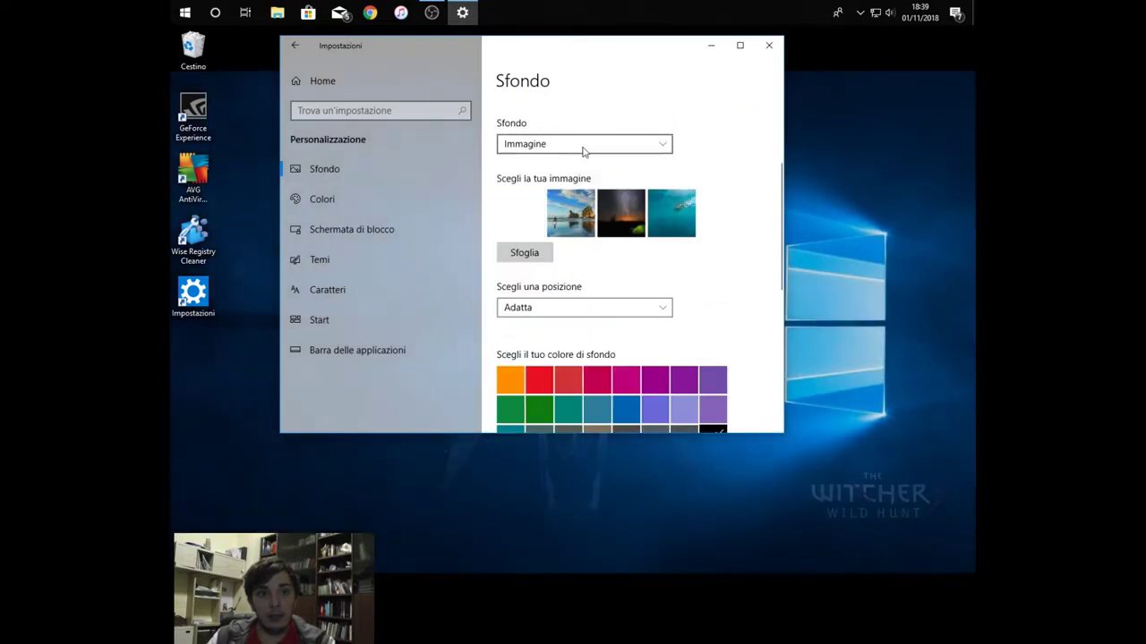
Move the Settings window off the desktop to examine the wallpaper, and bring the Sfondo page back.
left_click_drag(529, 44, 974, 61)
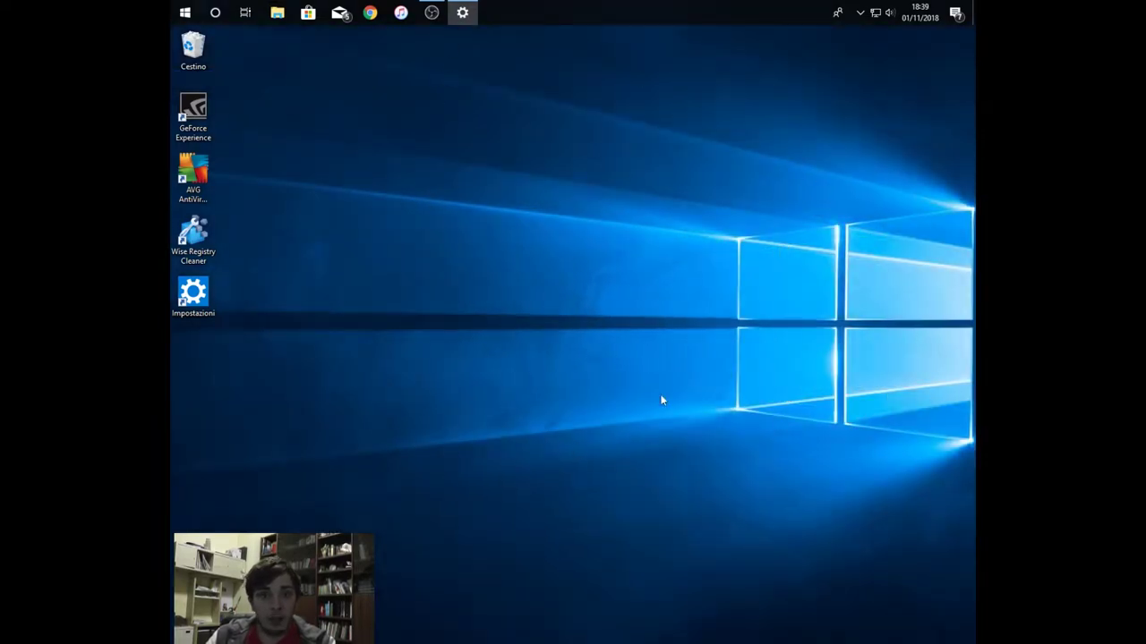
left_click(502, 197)
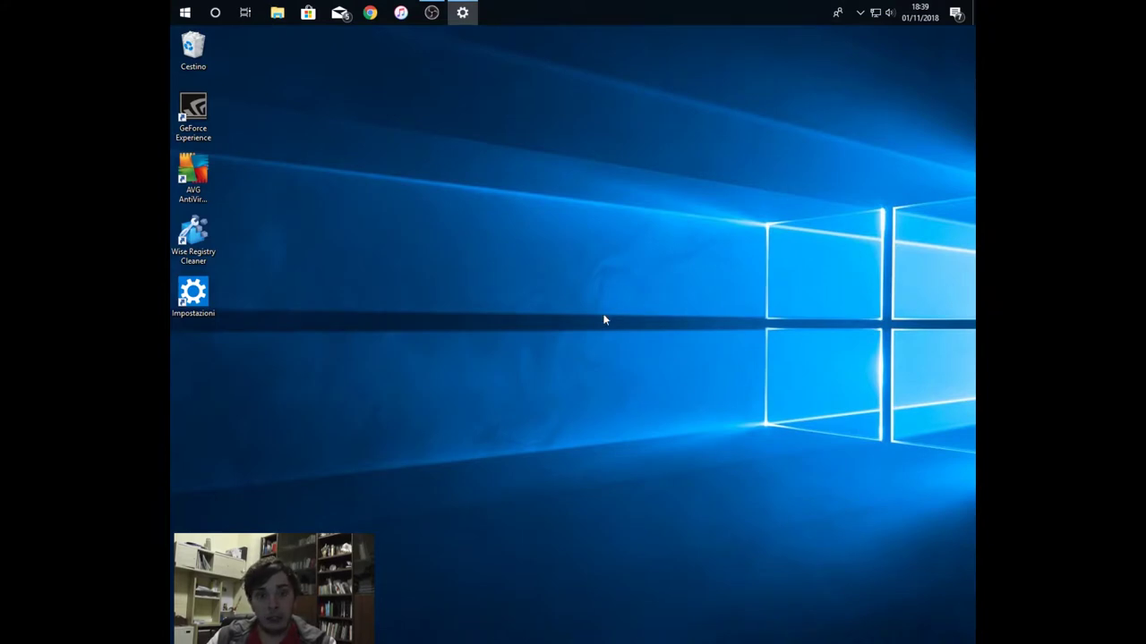
left_click_drag(525, 253, 588, 301)
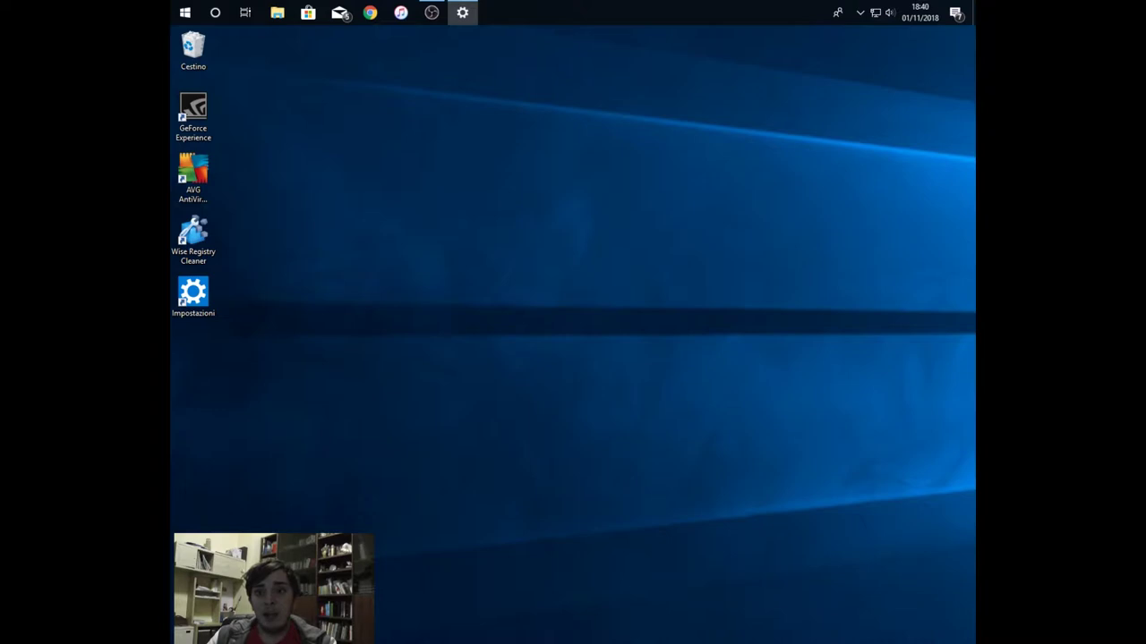
left_click(462, 12)
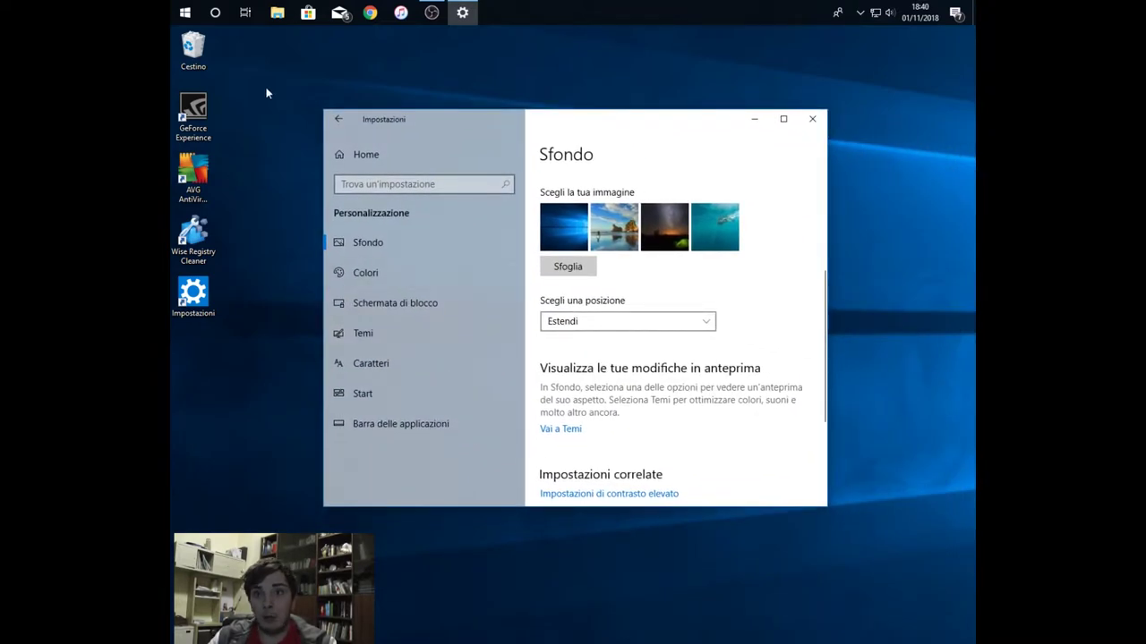
left_click_drag(266, 90, 975, 504)
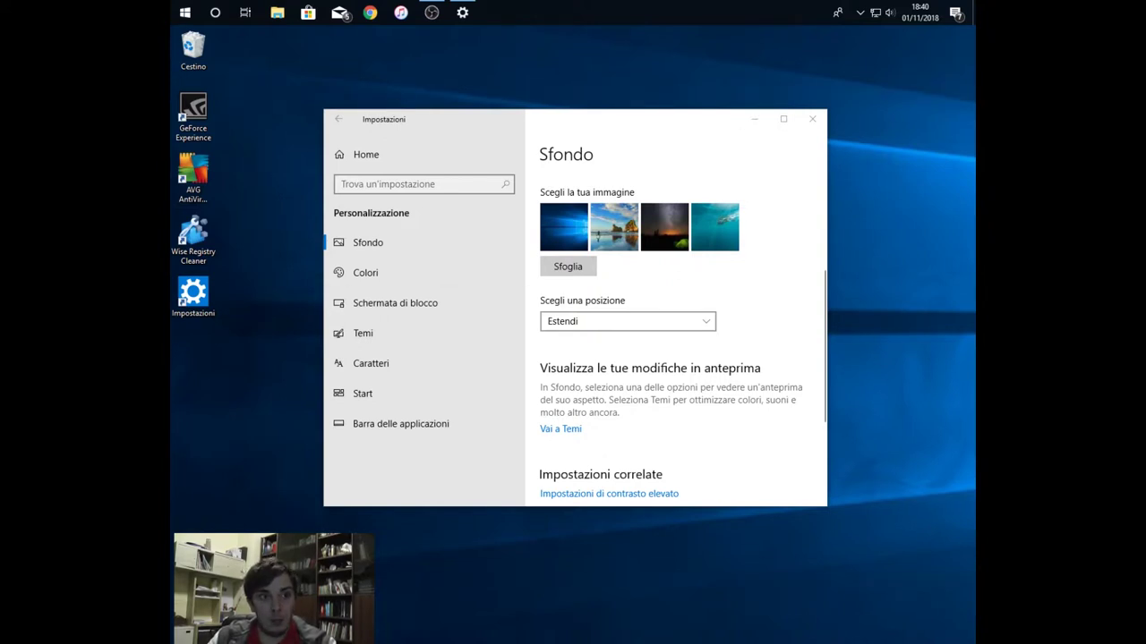
Set the wallpaper image position to Riempi on the Sfondo page.
left_click_drag(170, 391, 975, 298)
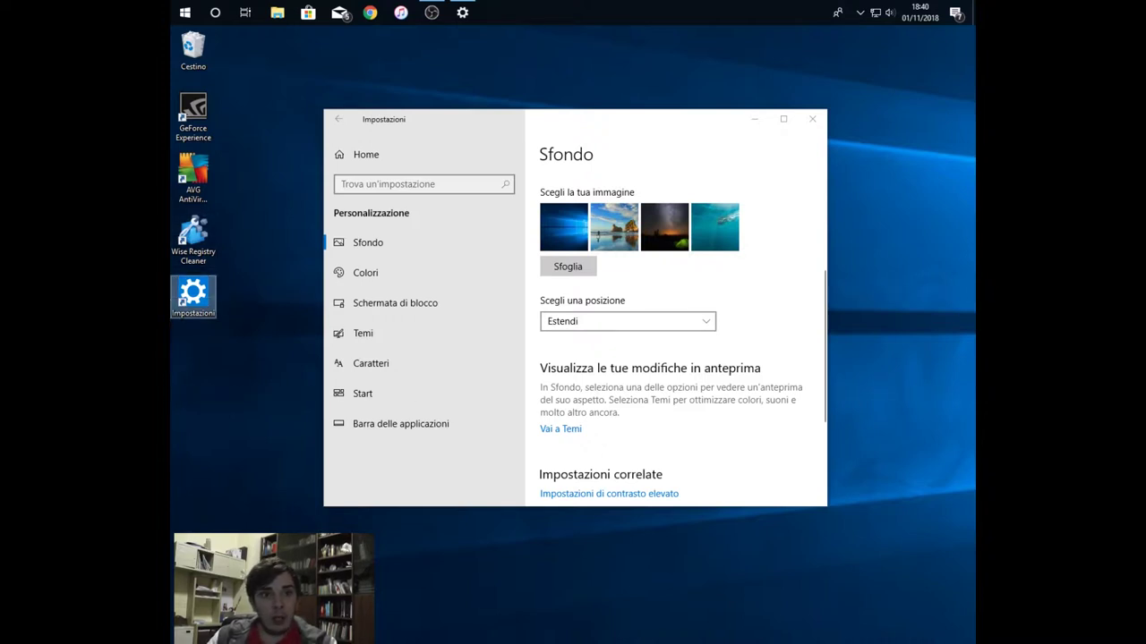
left_click(524, 212)
scroll(562, 313, "up", 5)
scroll(558, 349, "down", 3)
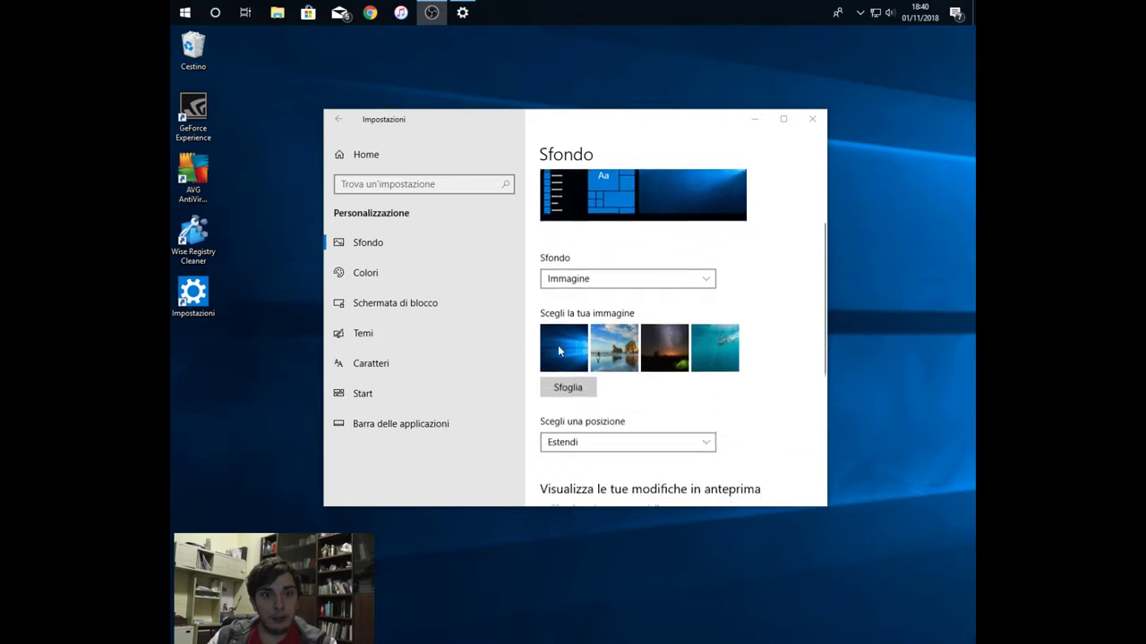
scroll(564, 387, "down", 3)
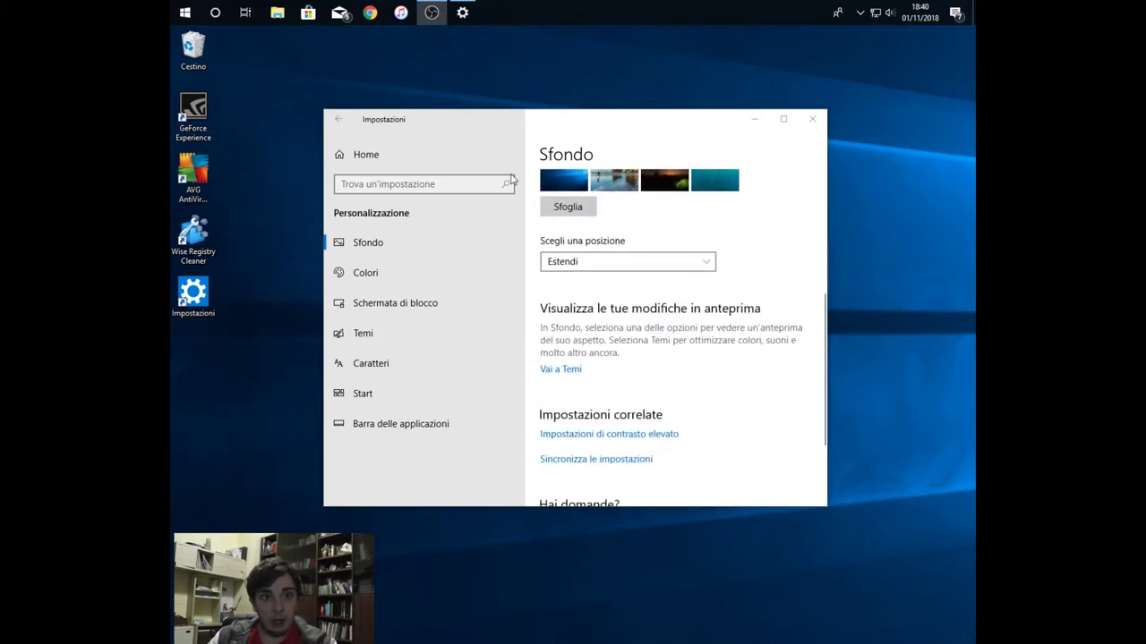
left_click(604, 263)
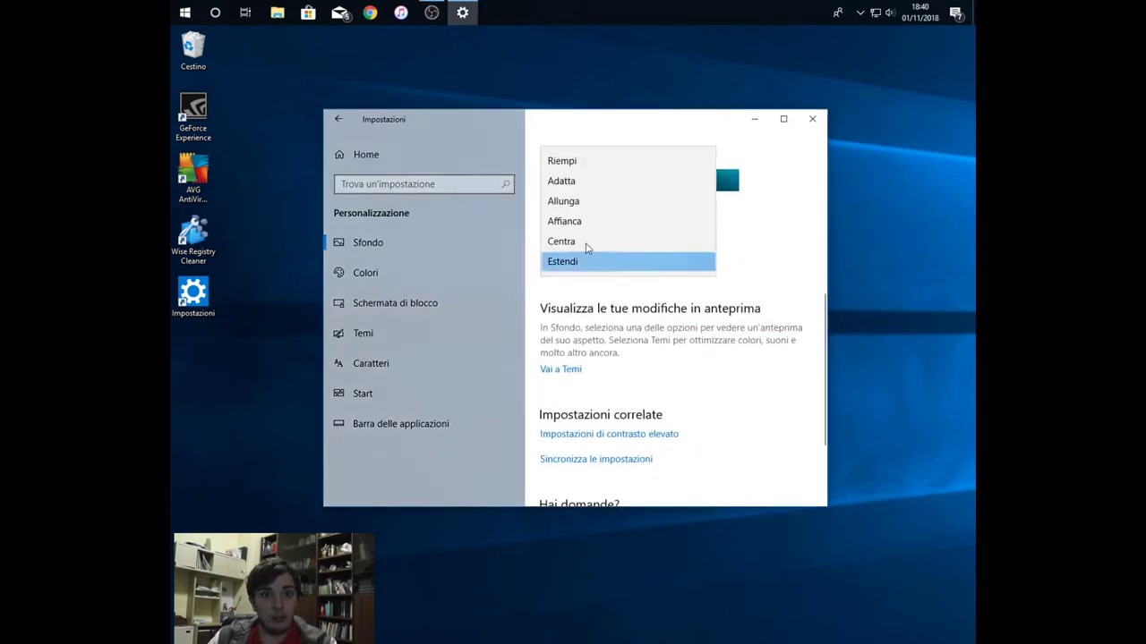
left_click(570, 162)
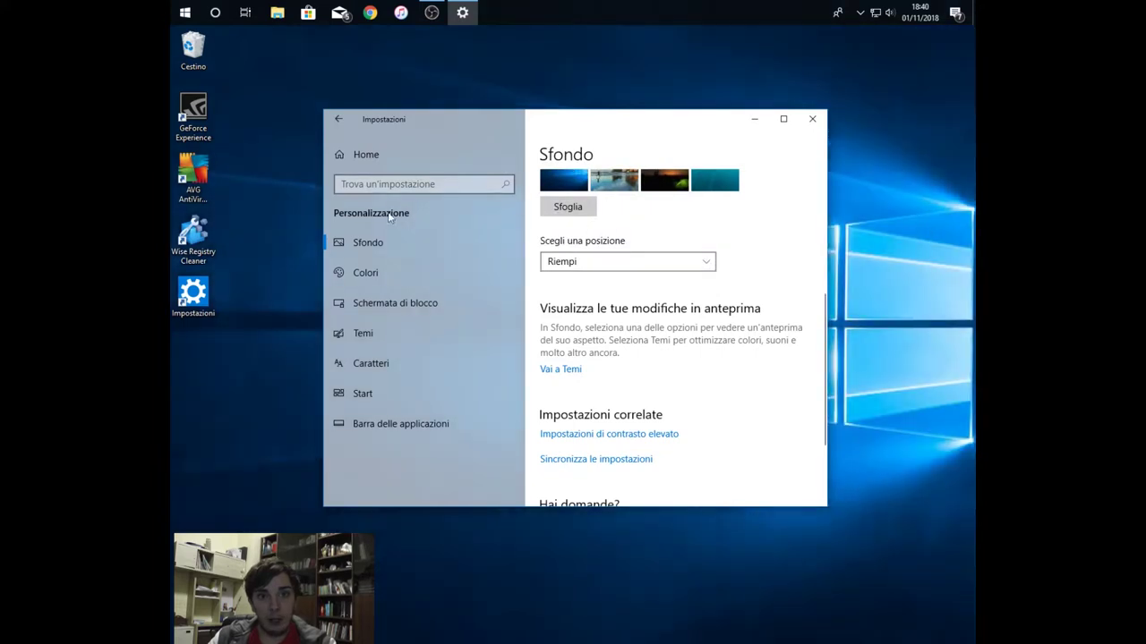
Open the Colori page and set the accent colour to Grigio temporale from the recent colours.
left_click(397, 286)
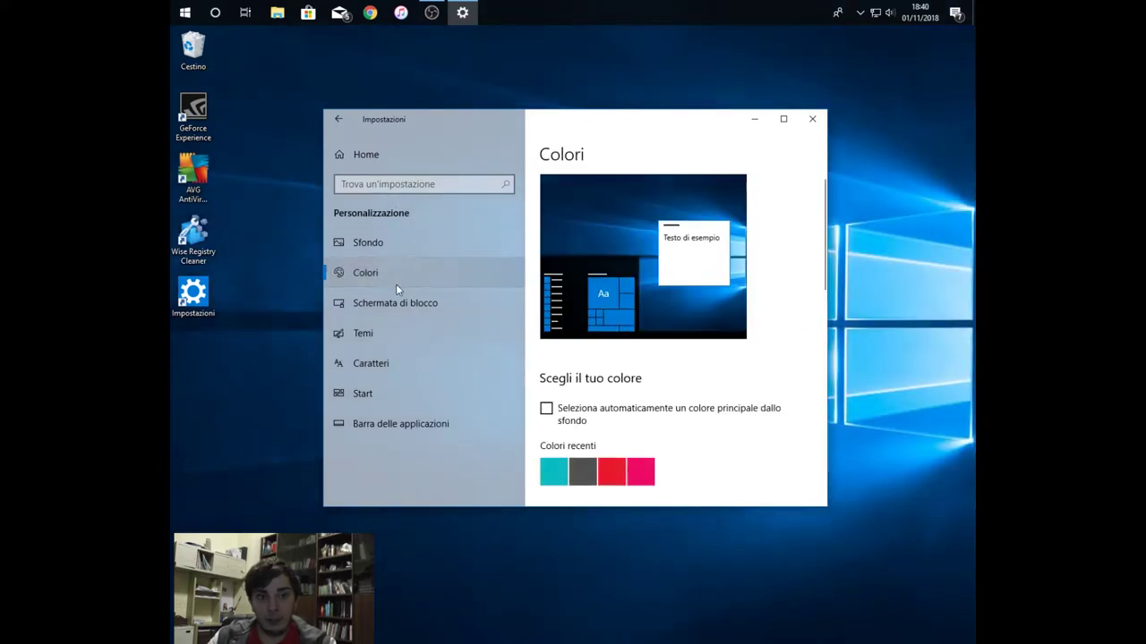
scroll(580, 312, "down", 1)
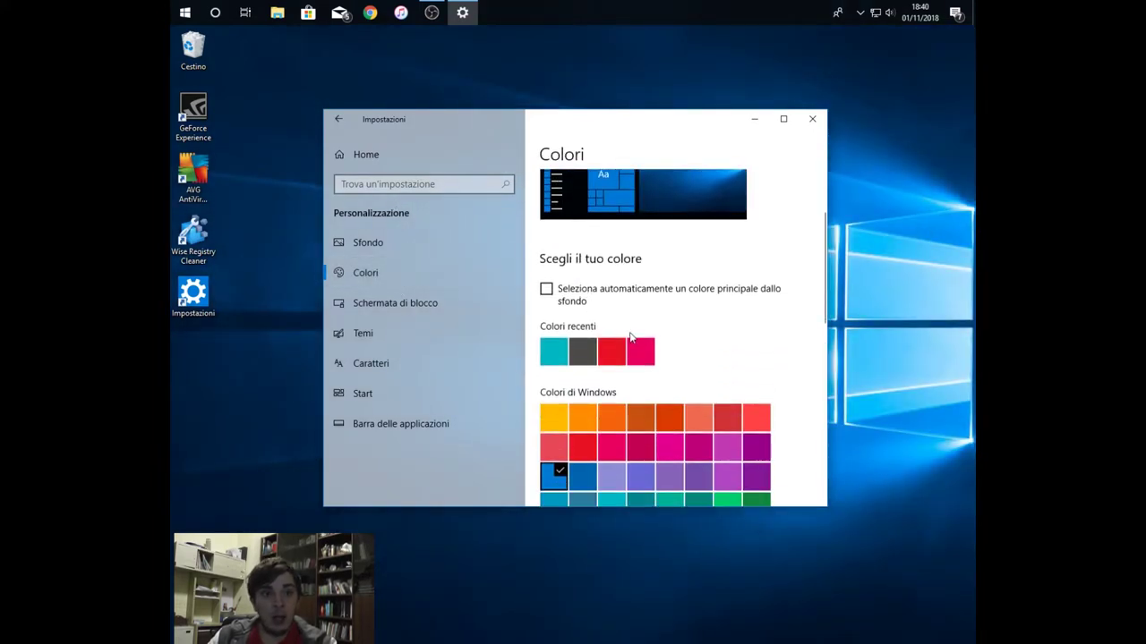
scroll(630, 337, "down", 1)
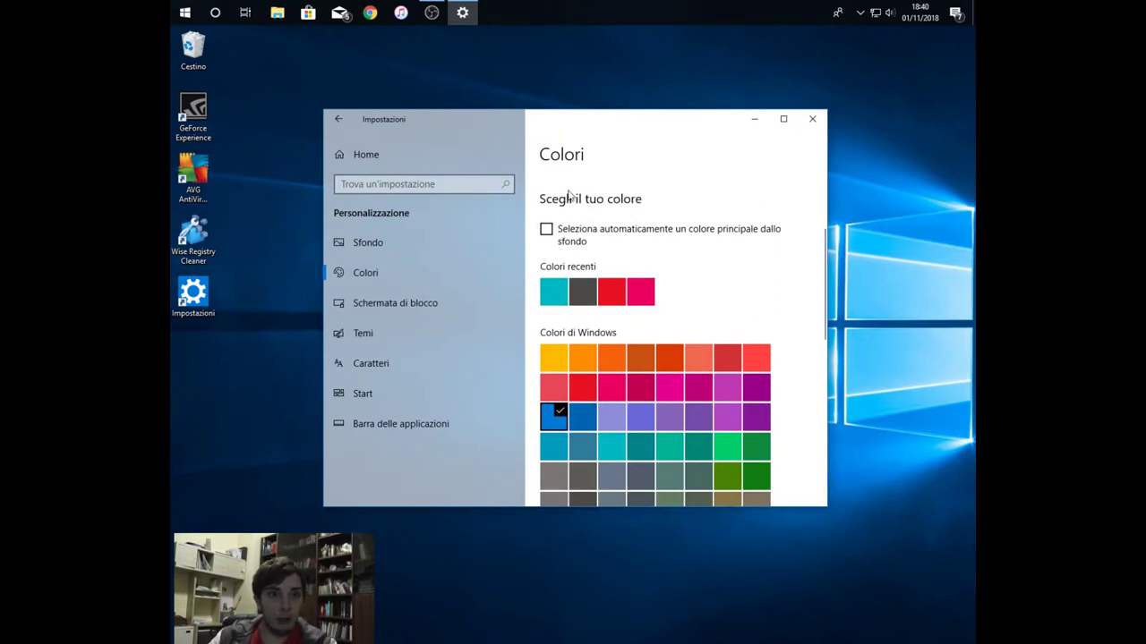
scroll(590, 259, "up", 1)
scroll(623, 402, "down", 4)
scroll(621, 403, "down", 5)
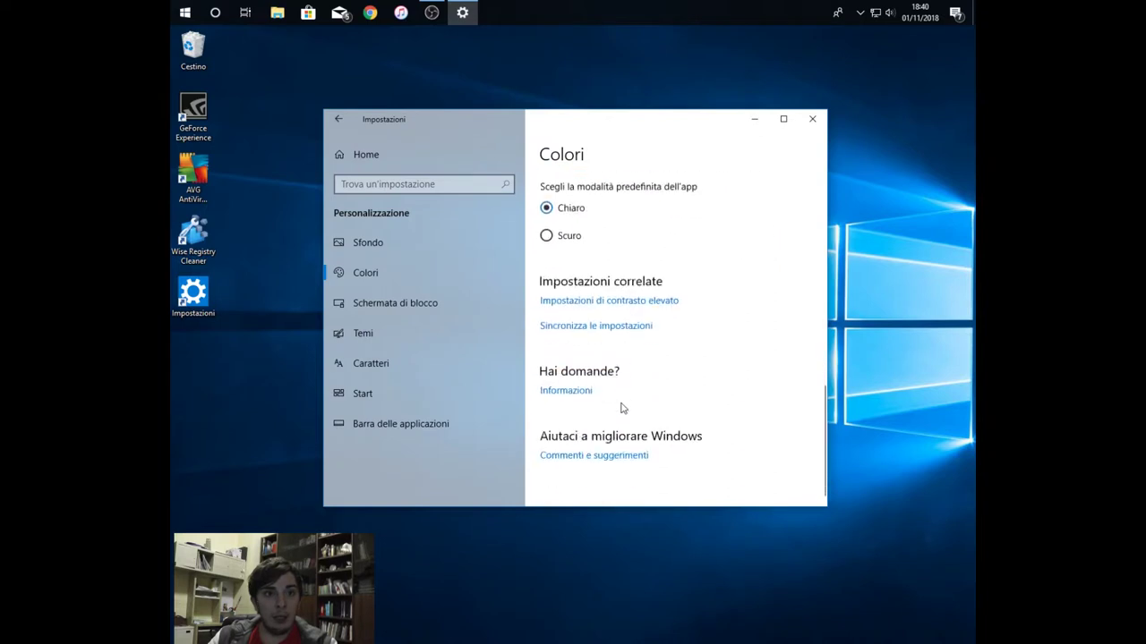
scroll(583, 291, "up", 6)
scroll(580, 296, "up", 3)
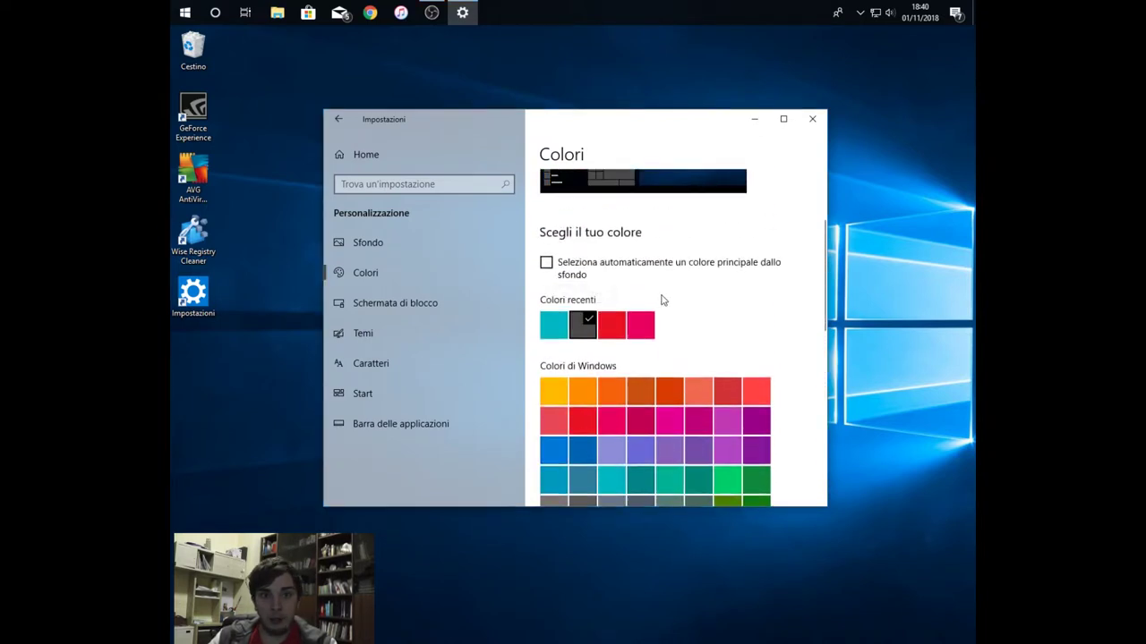
scroll(660, 294, "up", 2)
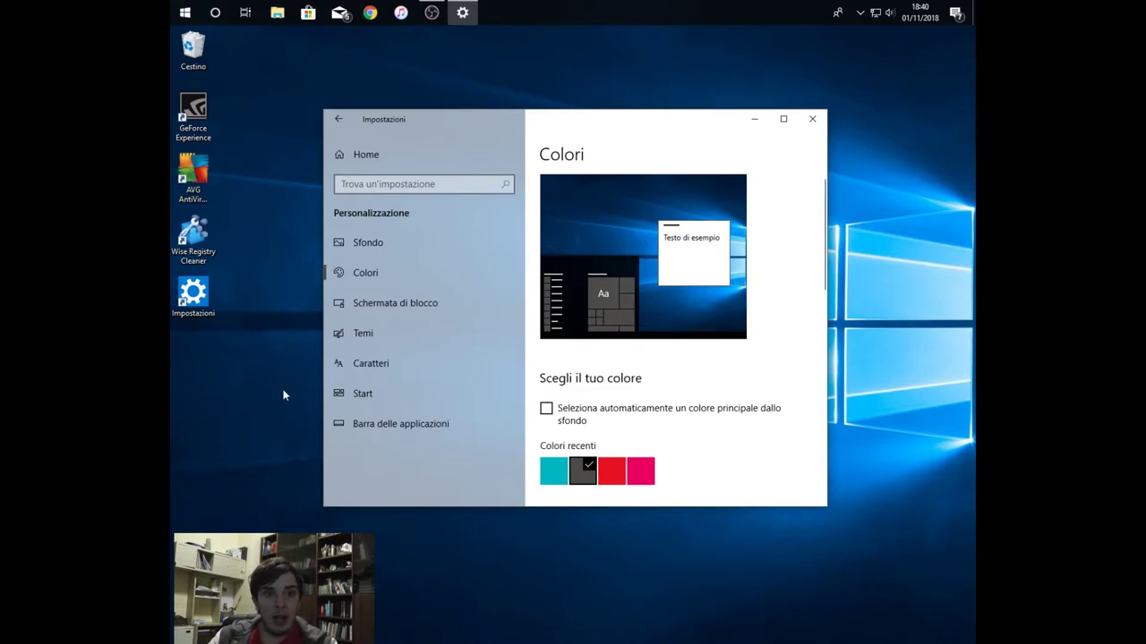
Check how the accent colour looks on the Start screen tiles, and return to the Colori page.
scroll(695, 358, "down", 3)
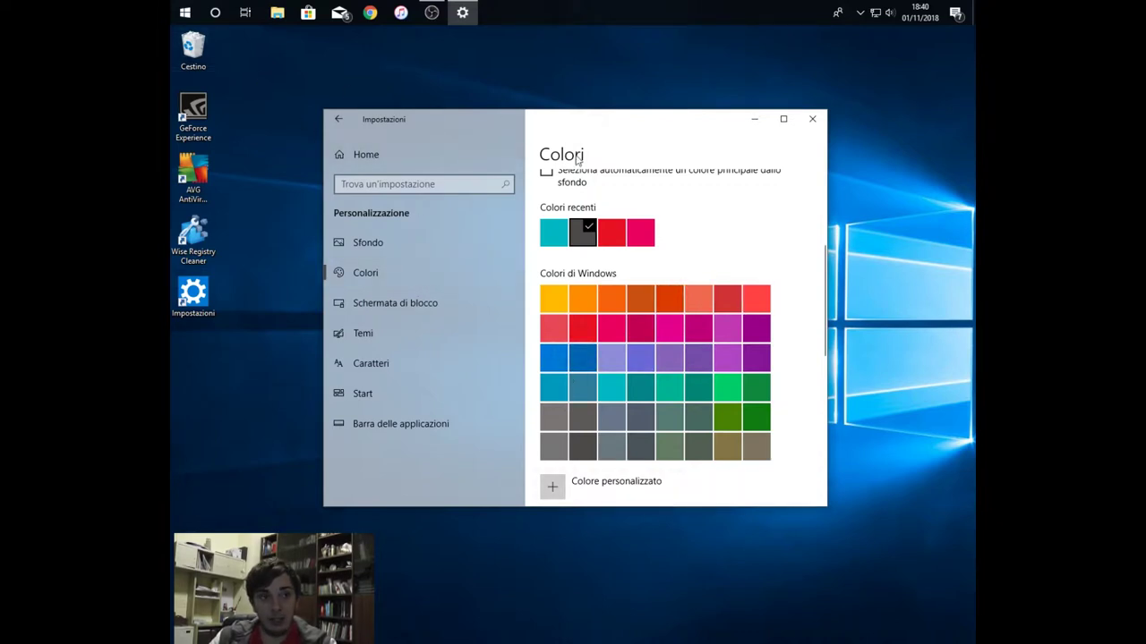
left_click(173, 5)
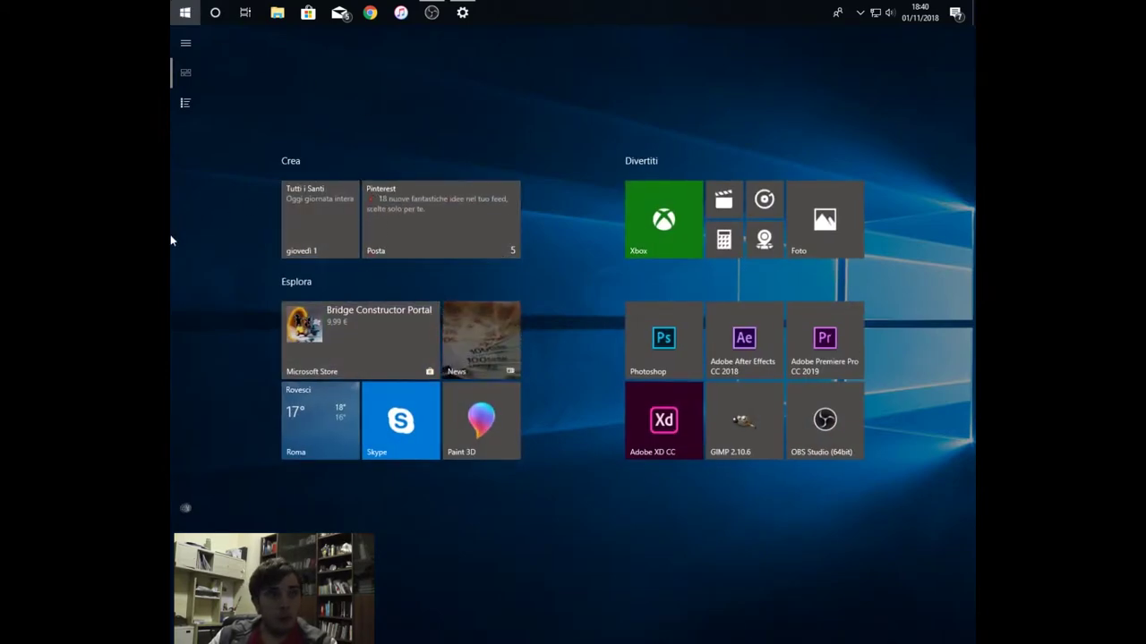
left_click(184, 11)
Try the red recent colour as accent on the Start screen tiles, and restore Grigio temporale.
left_click(612, 232)
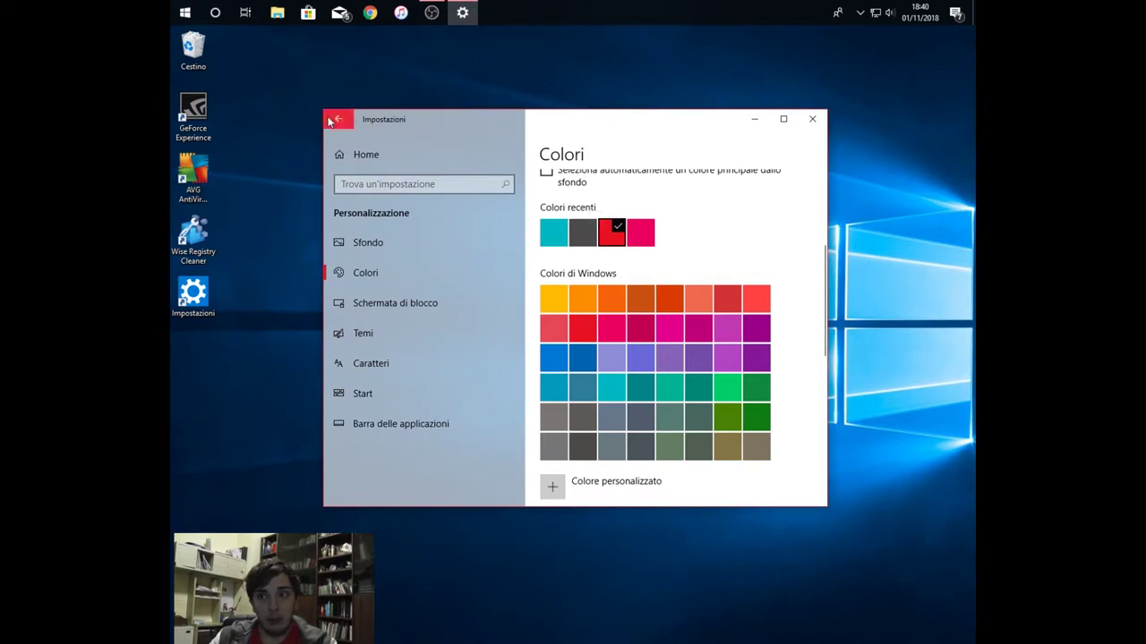
left_click(185, 11)
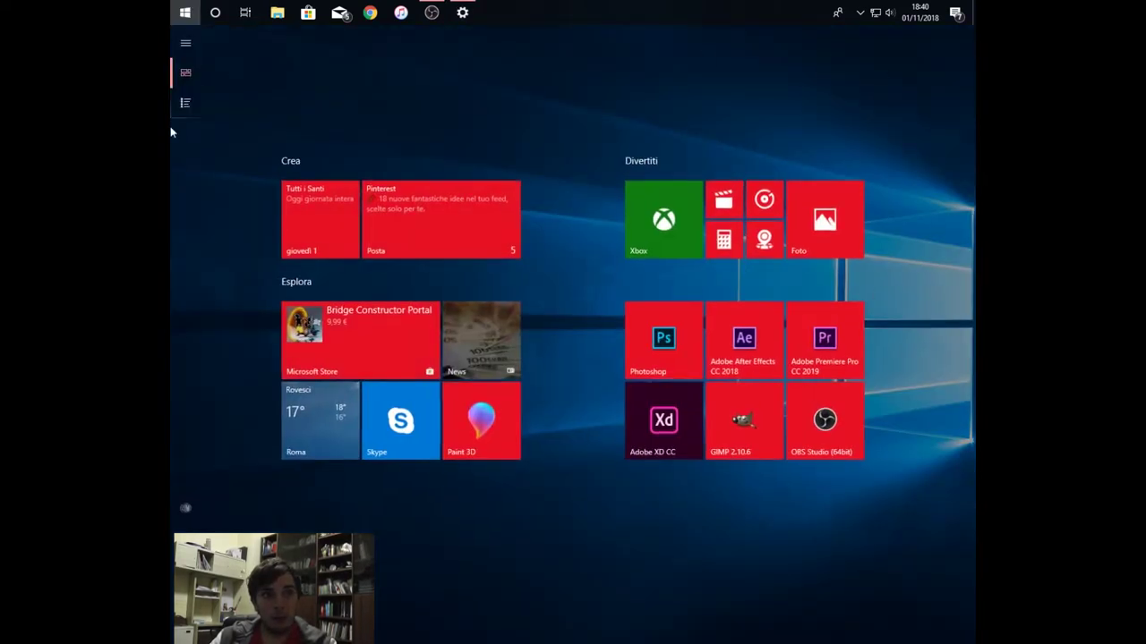
left_click(185, 11)
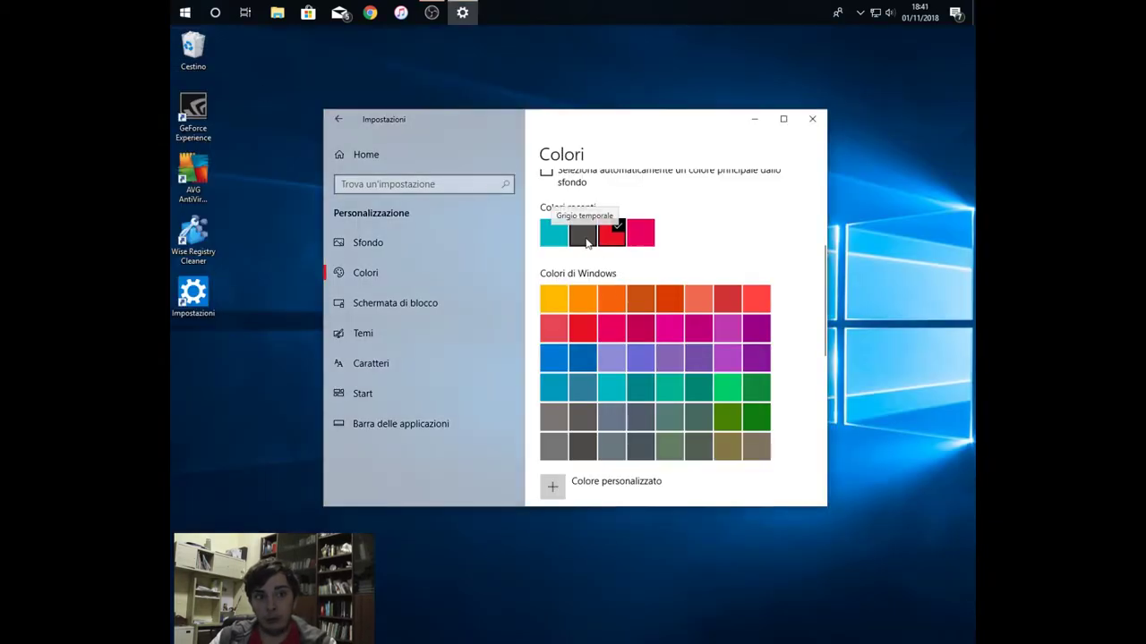
left_click(582, 231)
Turn Effetti di trasparenza off to compare the appearance, and turn it back on.
scroll(651, 281, "down", 3)
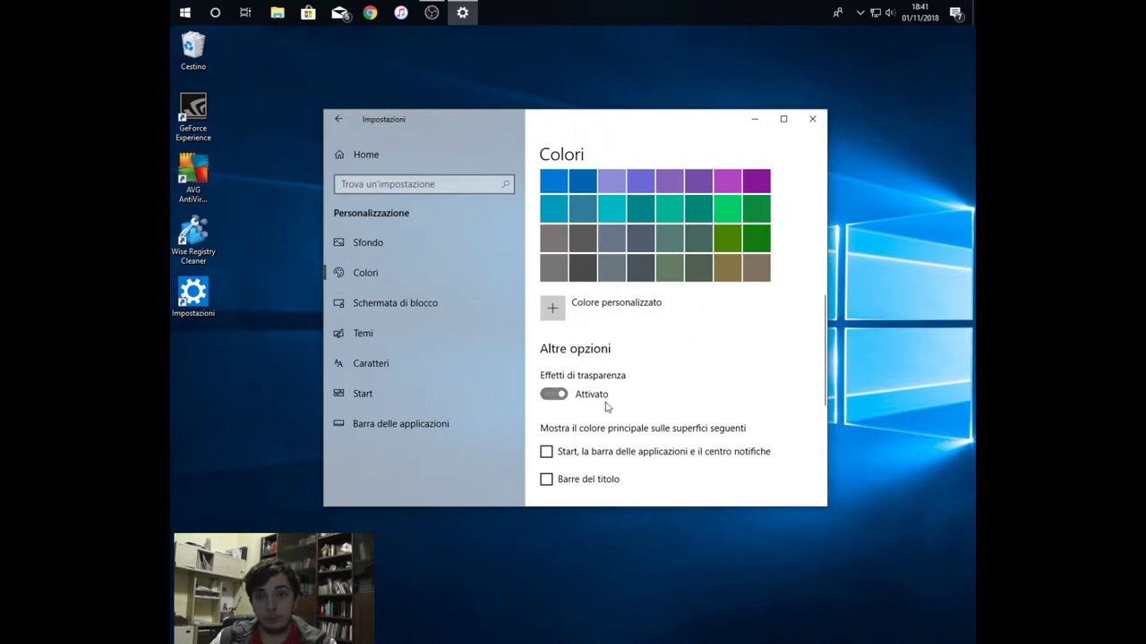
scroll(627, 296, "down", 3)
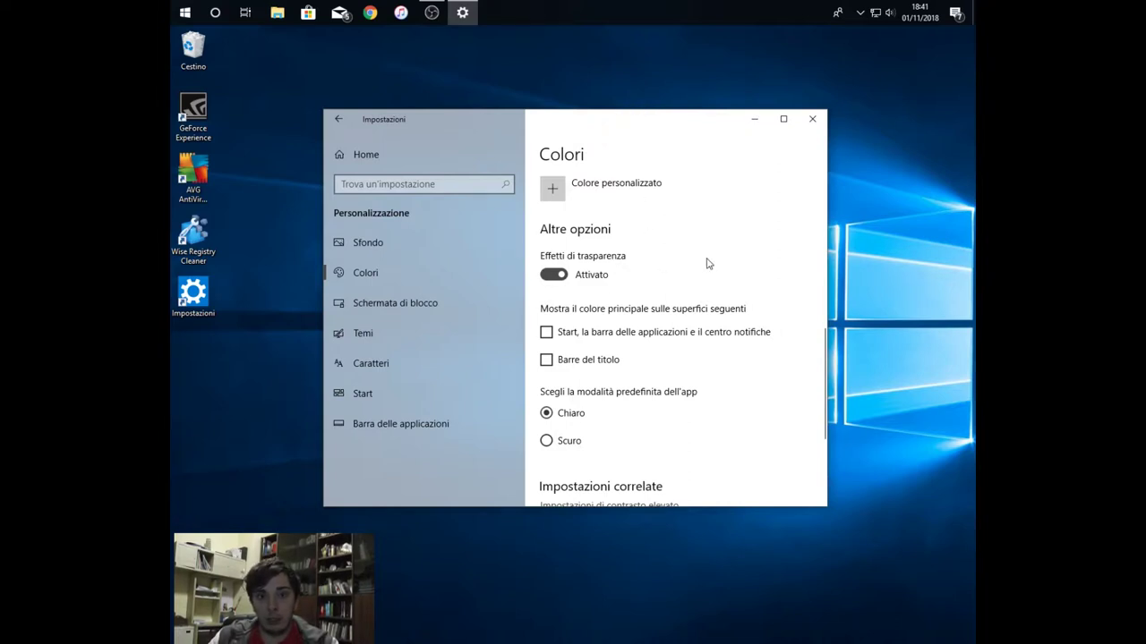
scroll(708, 260, "up", 1)
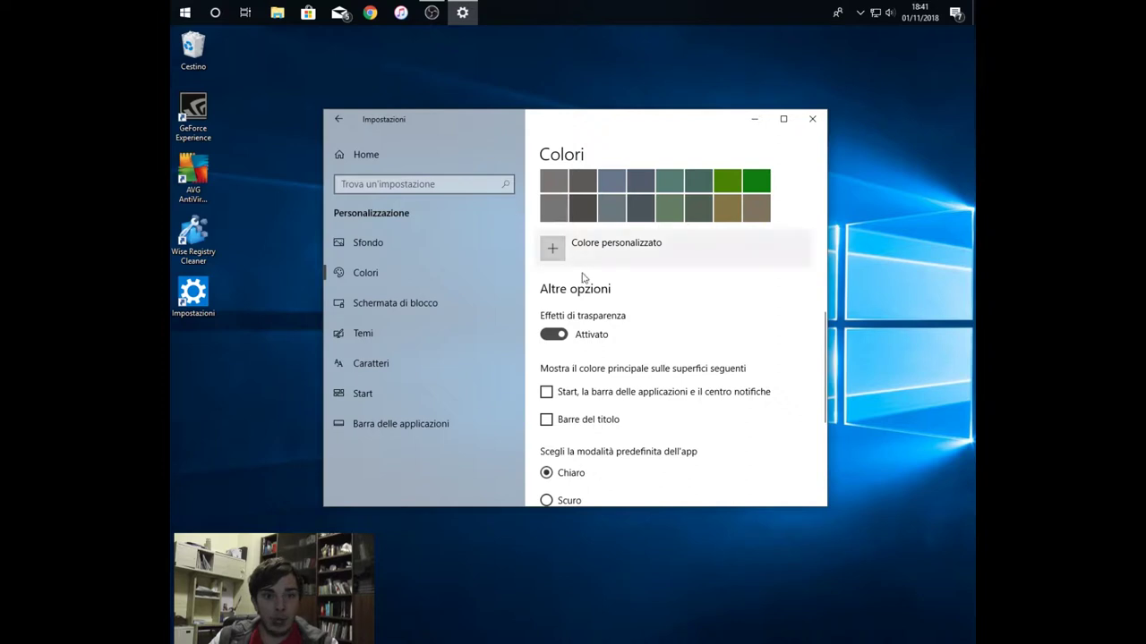
scroll(536, 241, "down", 2)
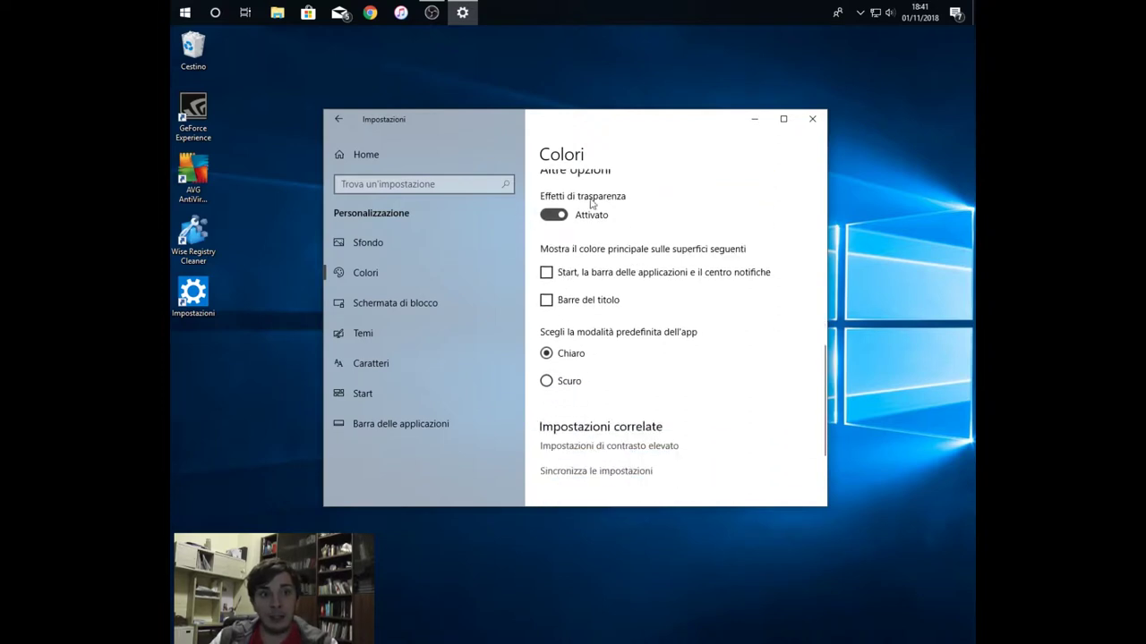
left_click(548, 217)
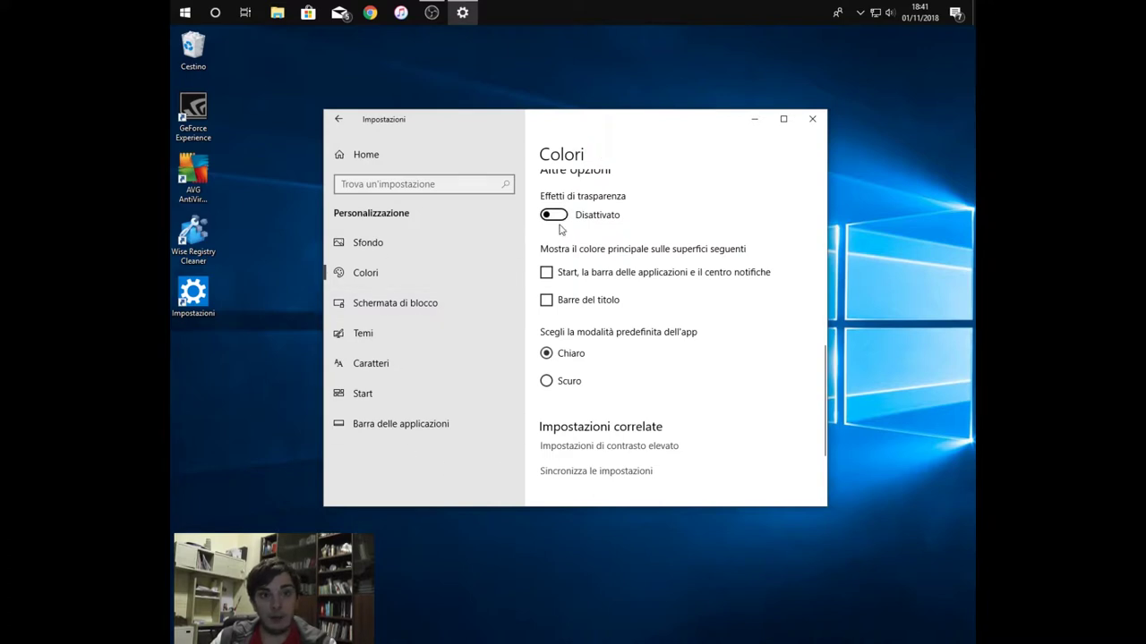
left_click(551, 217)
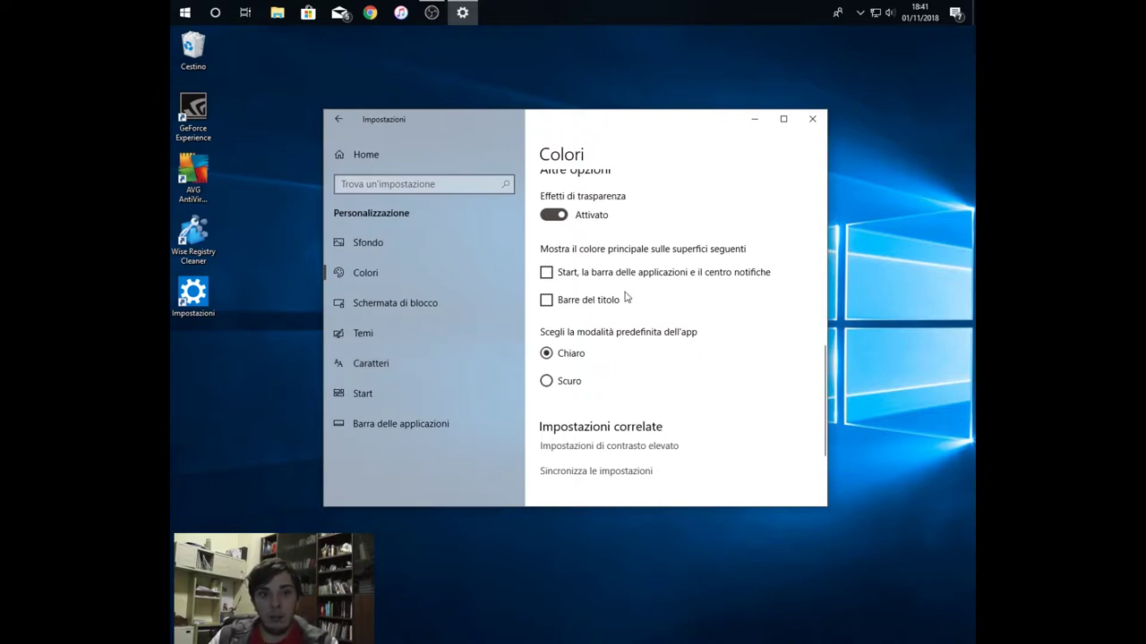
Try showing the accent colour on Start, taskbar and action centre and on Barre del titolo, leaving both options off.
scroll(619, 266, "down", 1)
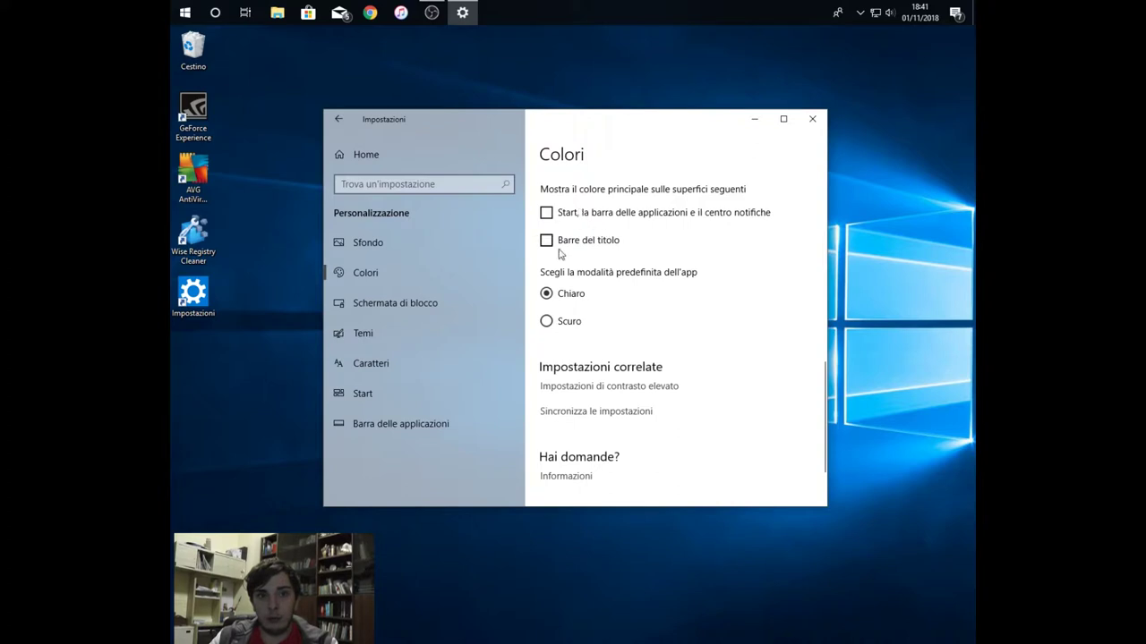
scroll(571, 229, "up", 1)
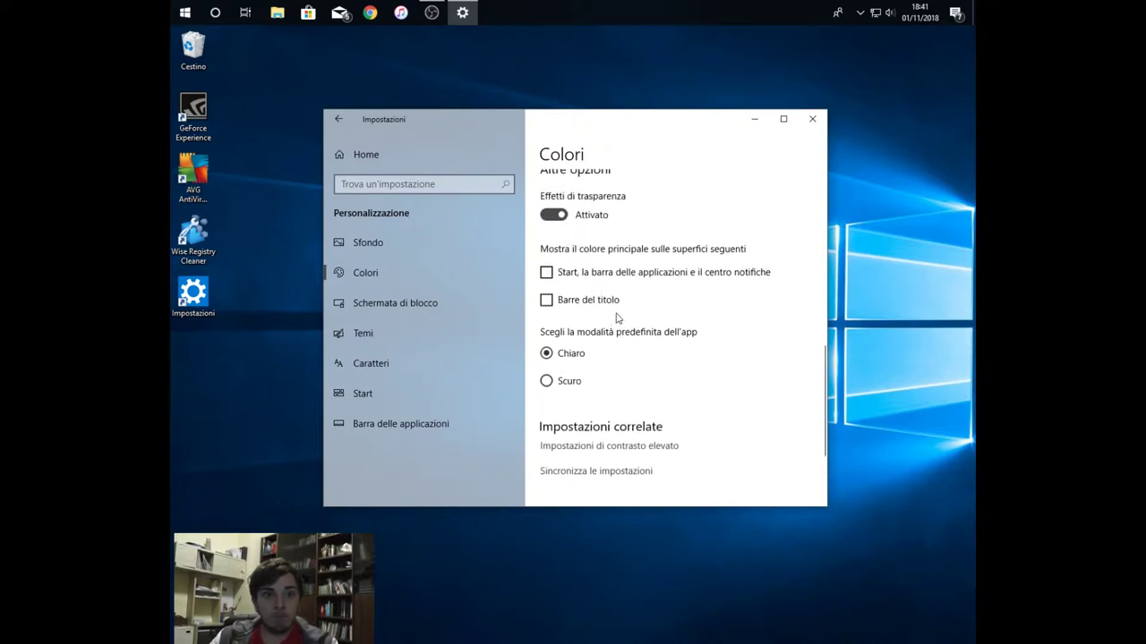
left_click(547, 301)
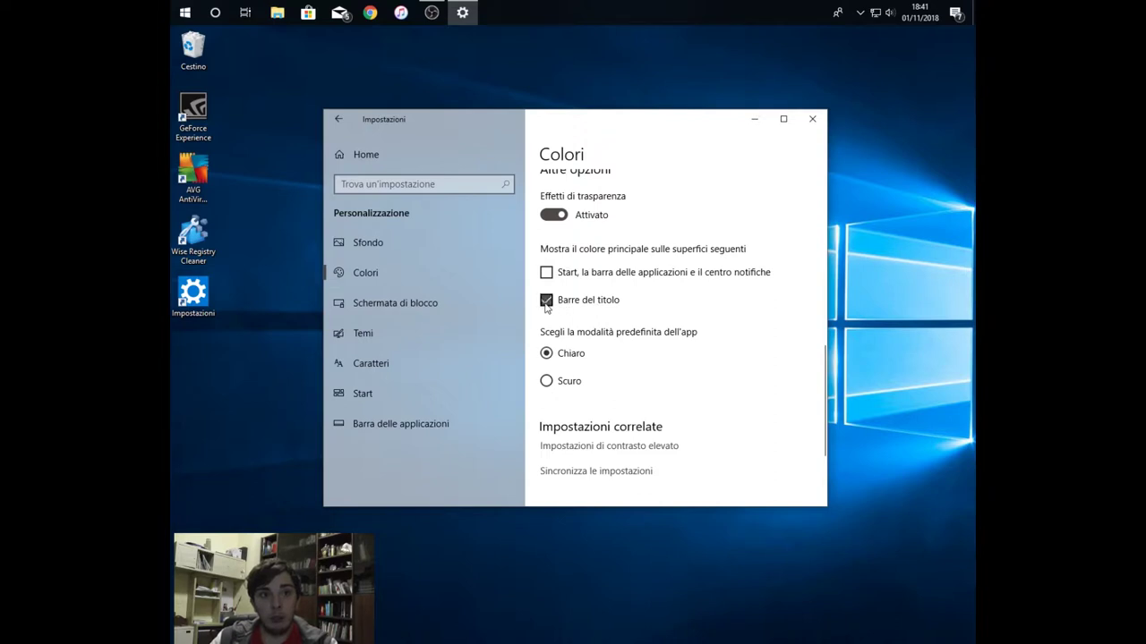
left_click(547, 273)
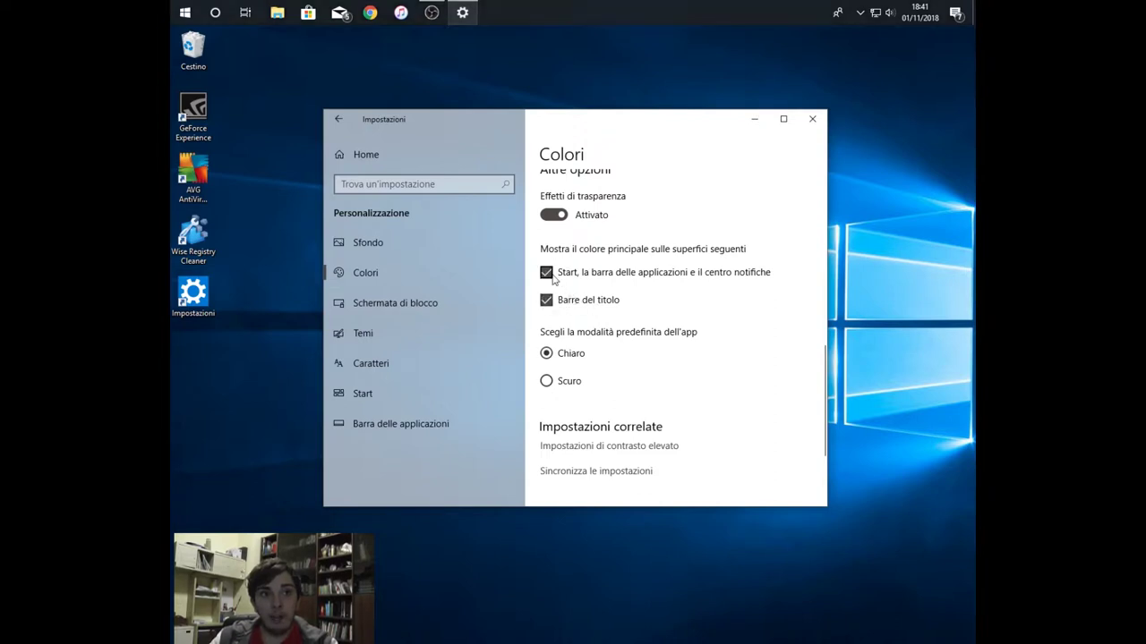
left_click(547, 273)
left_click(546, 300)
left_click(547, 273)
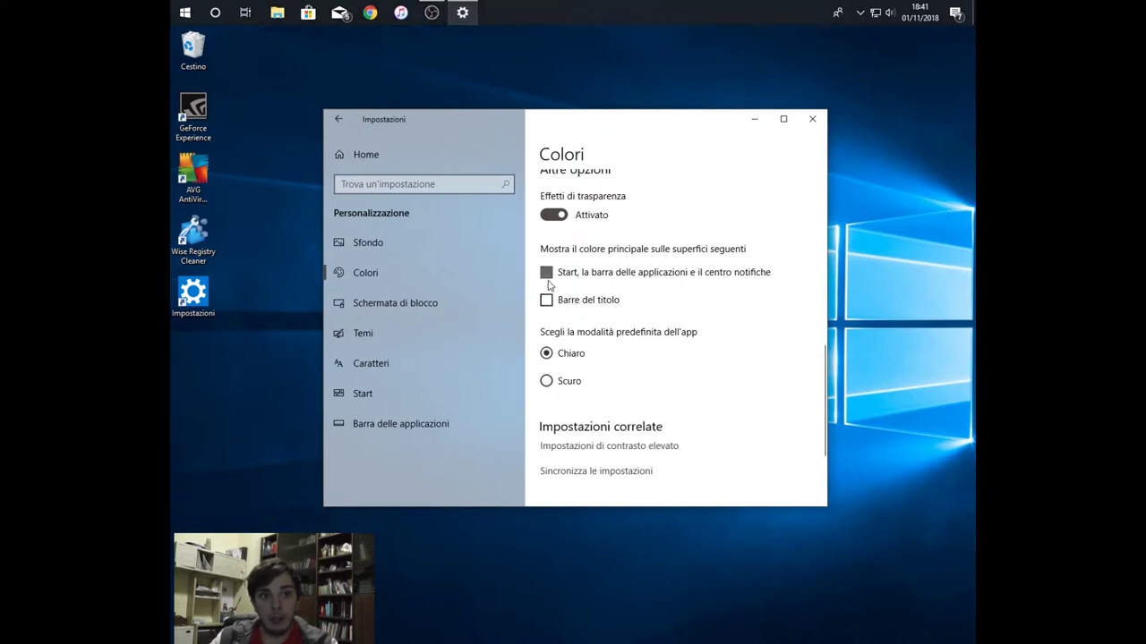
left_click(547, 301)
left_click(547, 273)
left_click(547, 301)
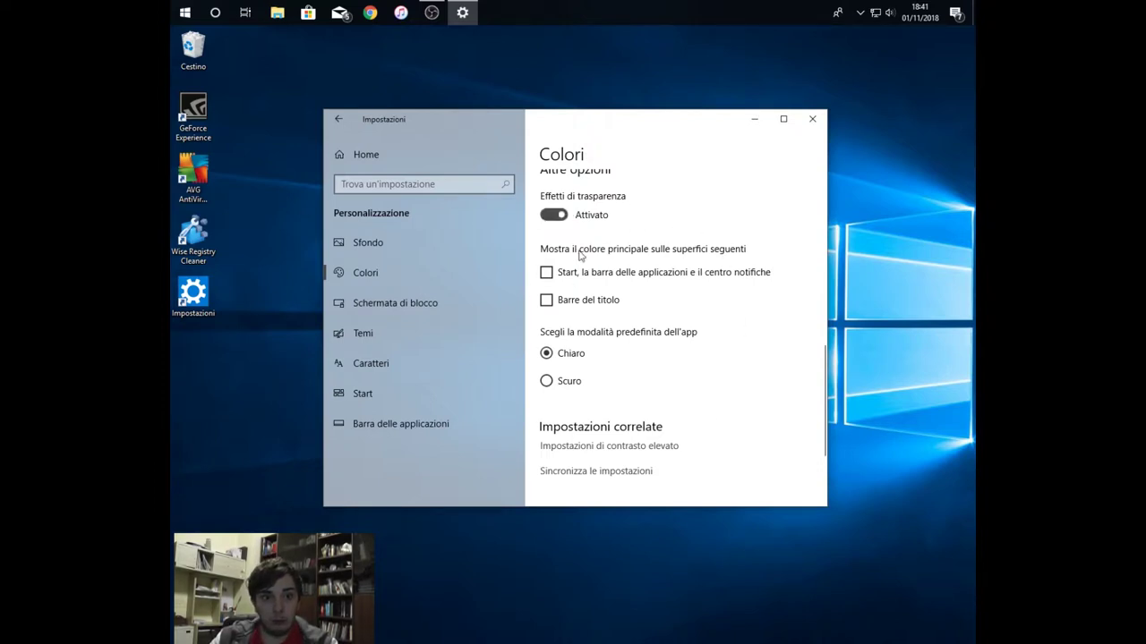
Set the default app mode to Scuro.
scroll(616, 331, "down", 1)
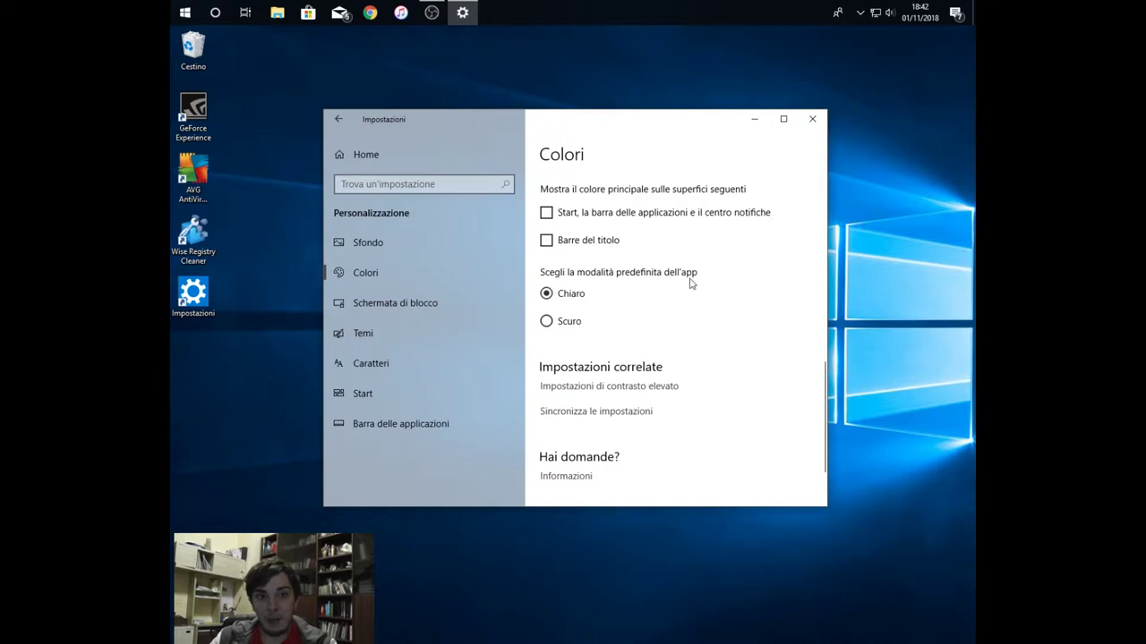
left_click(547, 322)
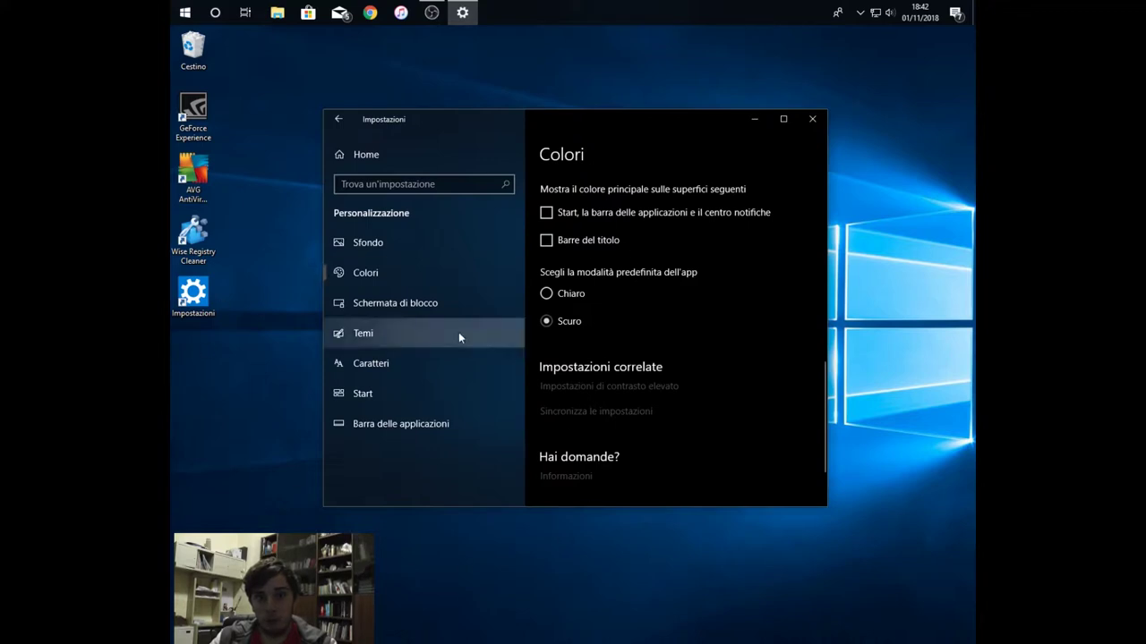
scroll(655, 341, "down", 1)
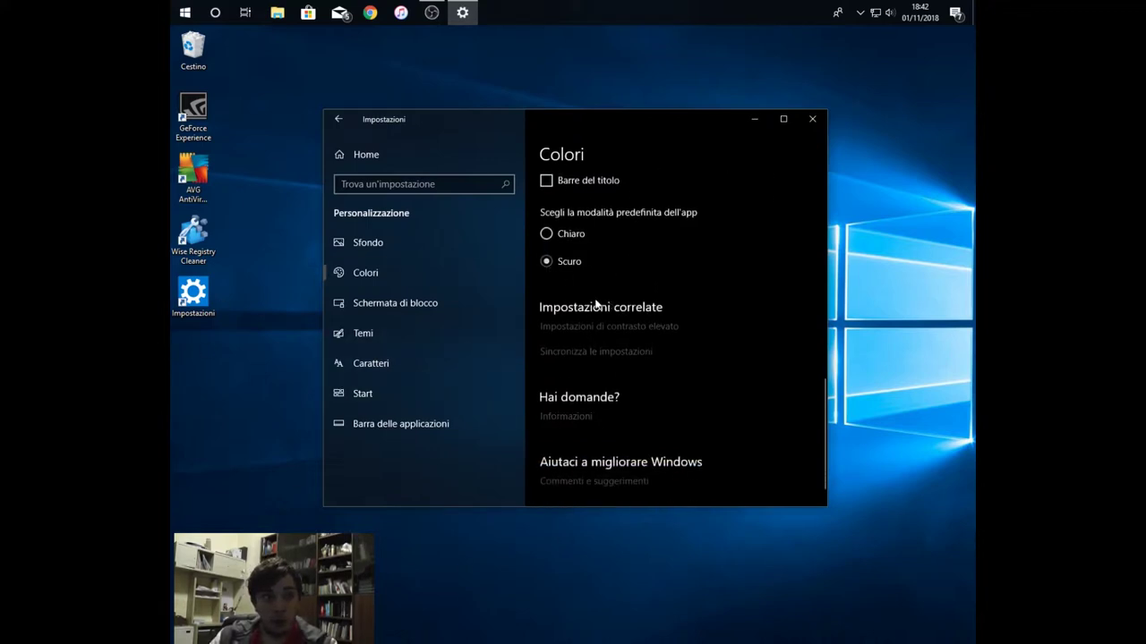
Open the Schermata di blocco settings and look through the preview, image choices and app status options.
left_click(433, 302)
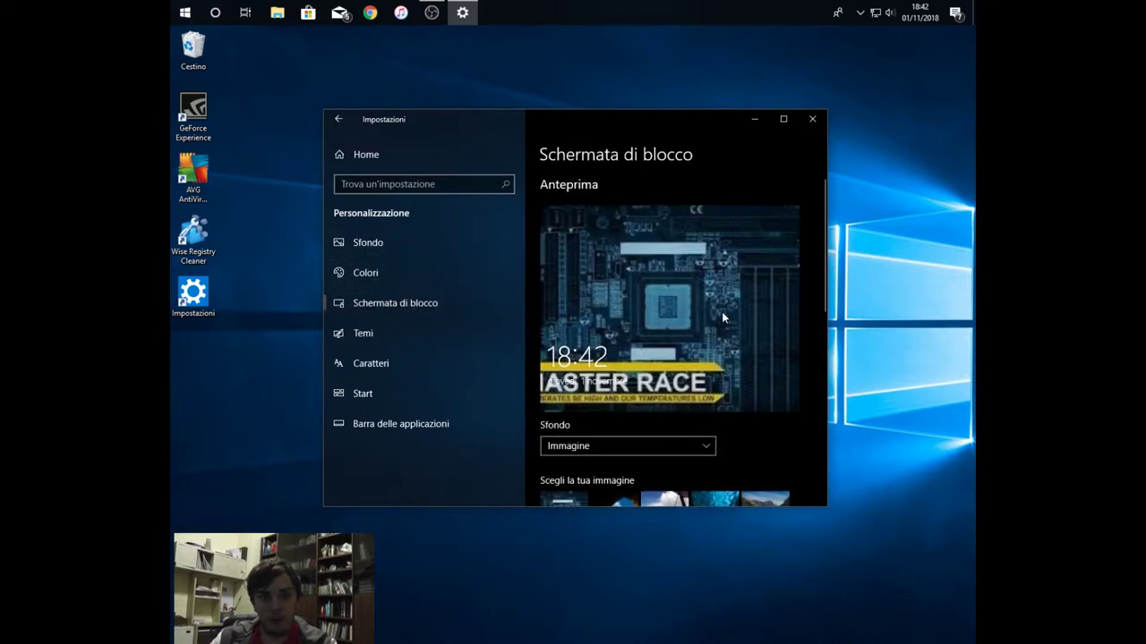
scroll(723, 315, "down", 3)
scroll(716, 258, "up", 3)
scroll(658, 326, "down", 10)
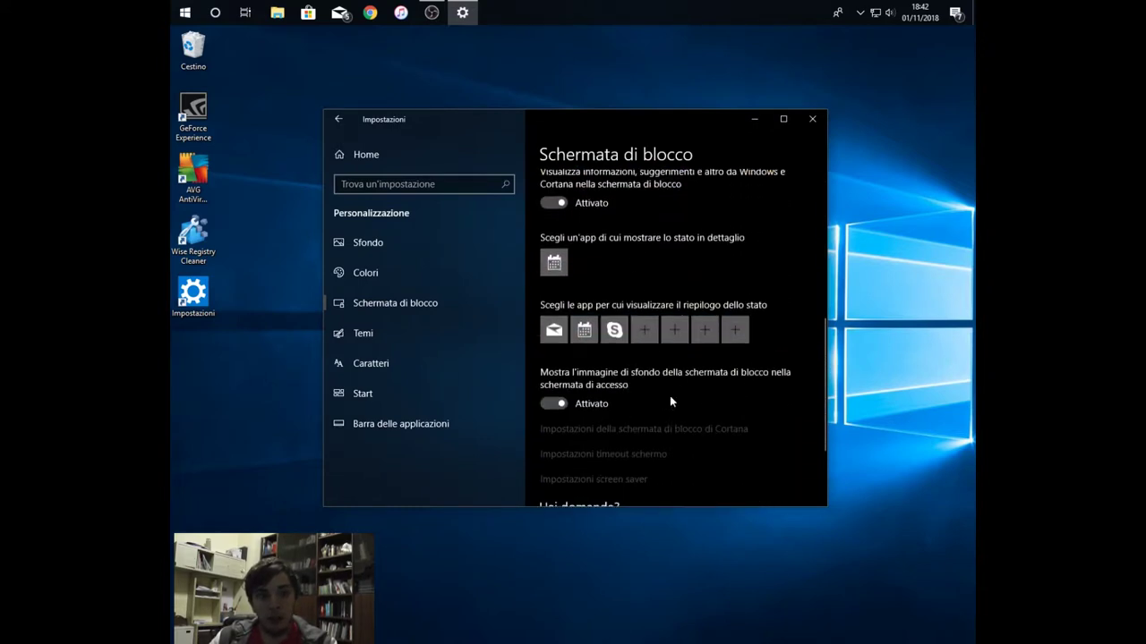
scroll(662, 408, "down", 3)
scroll(627, 402, "up", 5)
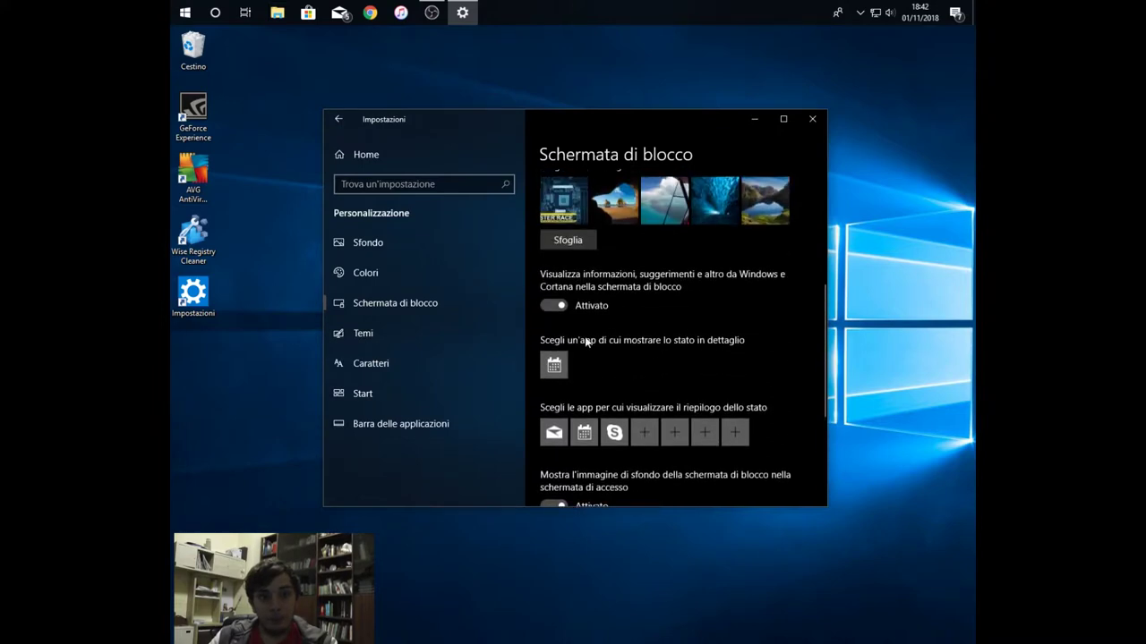
Check which Sfondo types are available for the lock screen, keeping Immagine selected.
scroll(635, 277, "up", 3)
left_click(597, 254)
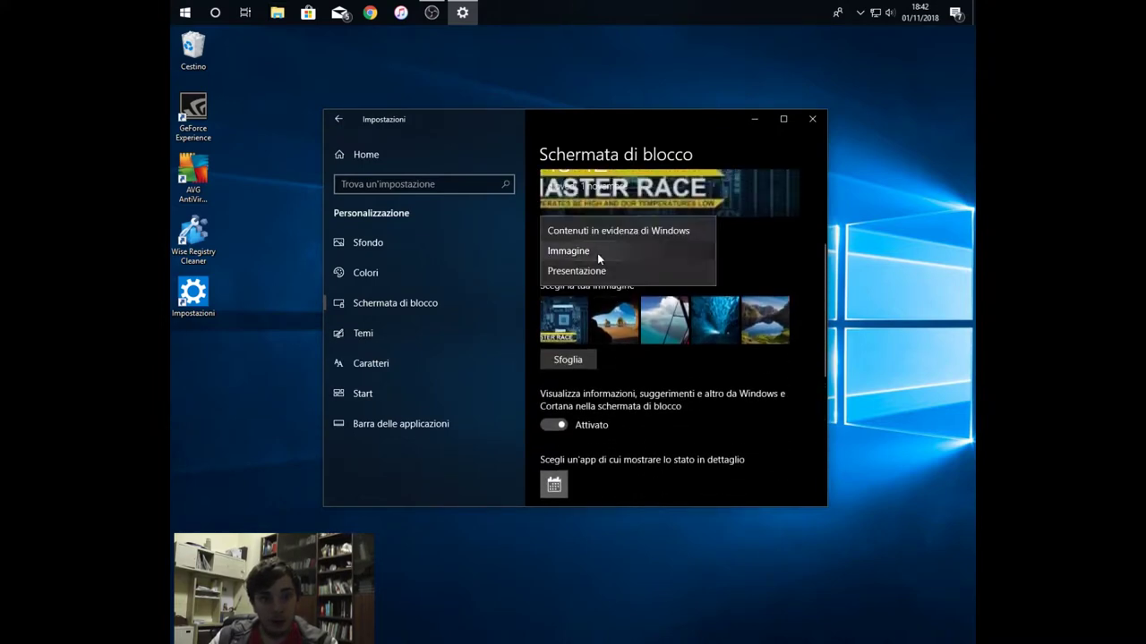
left_click(755, 271)
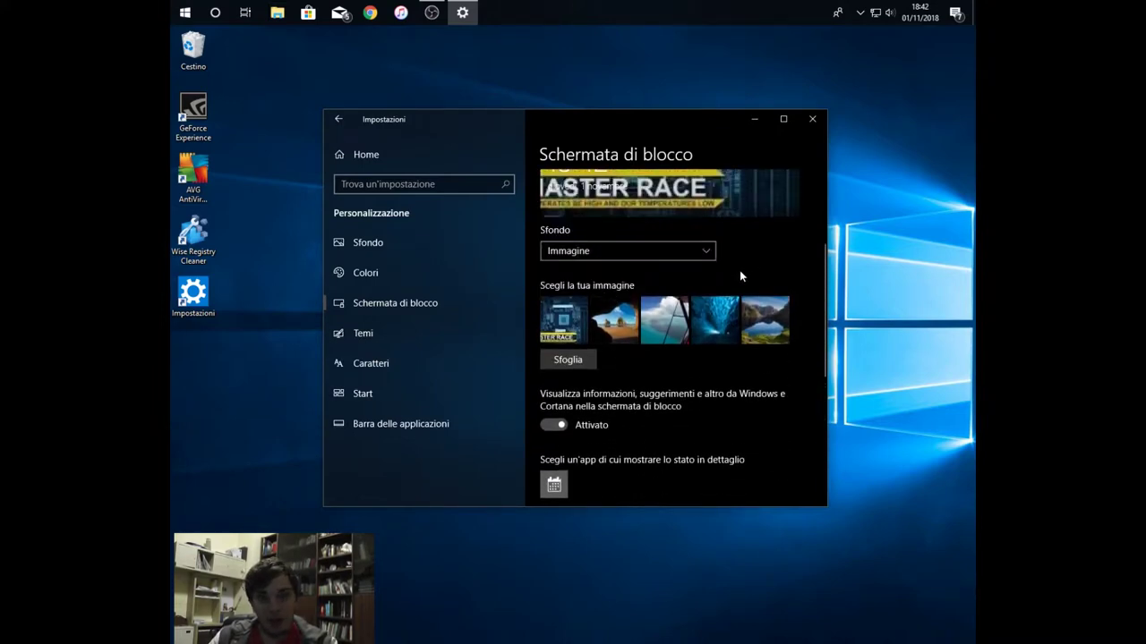
scroll(716, 272, "up", 2)
left_click(667, 374)
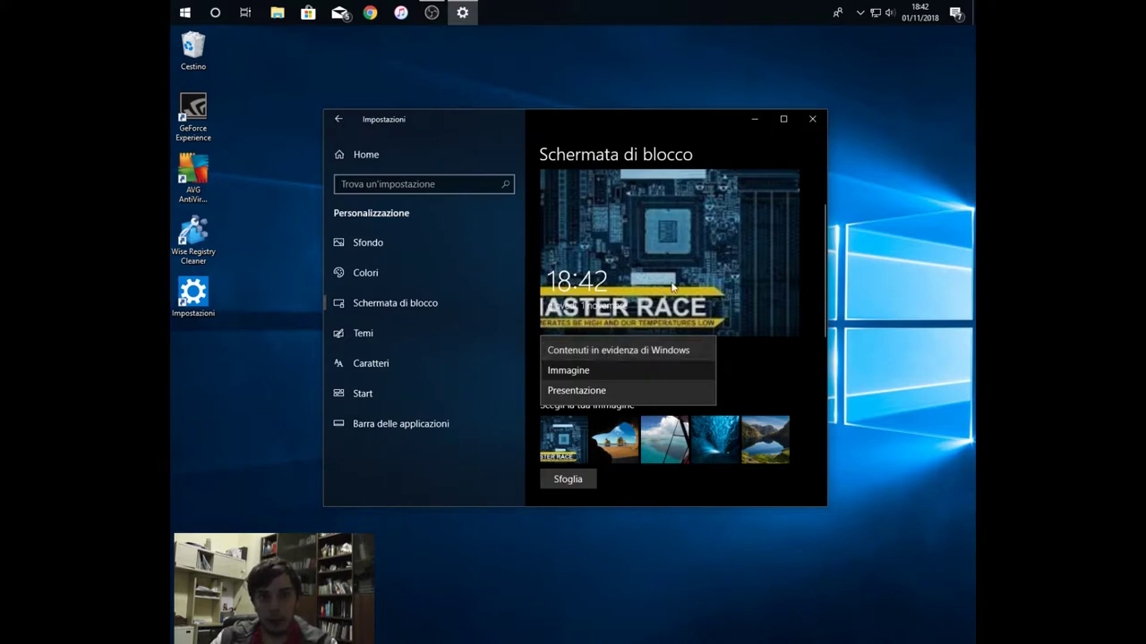
left_click(762, 352)
Examine the lock screen option for showing information and suggestions from Windows and Cortana.
scroll(763, 352, "down", 5)
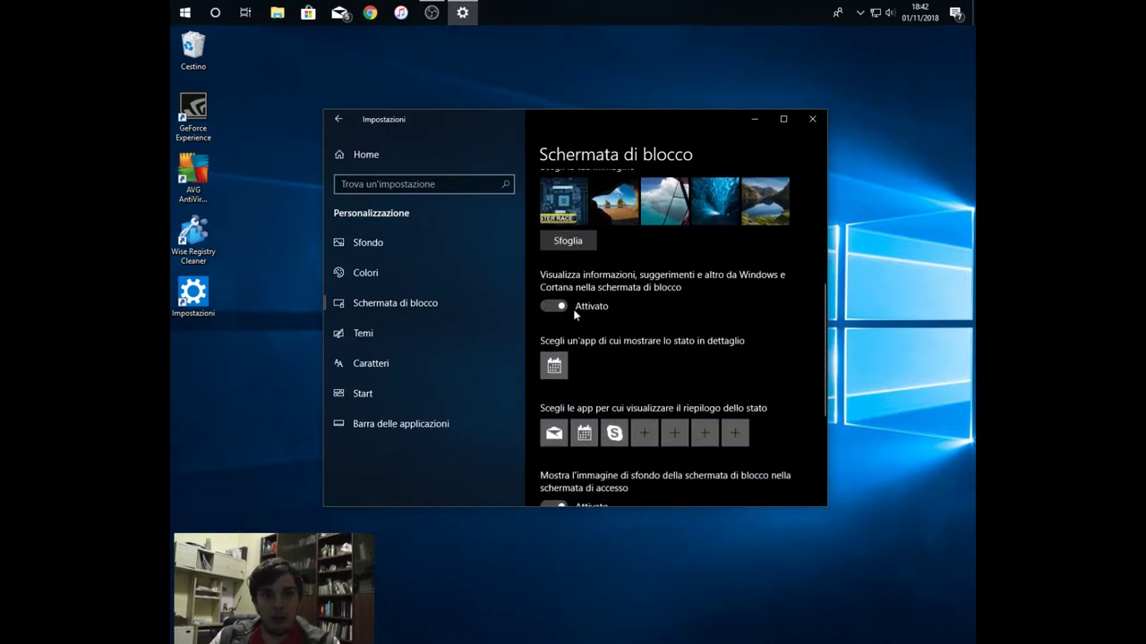
scroll(575, 313, "down", 1)
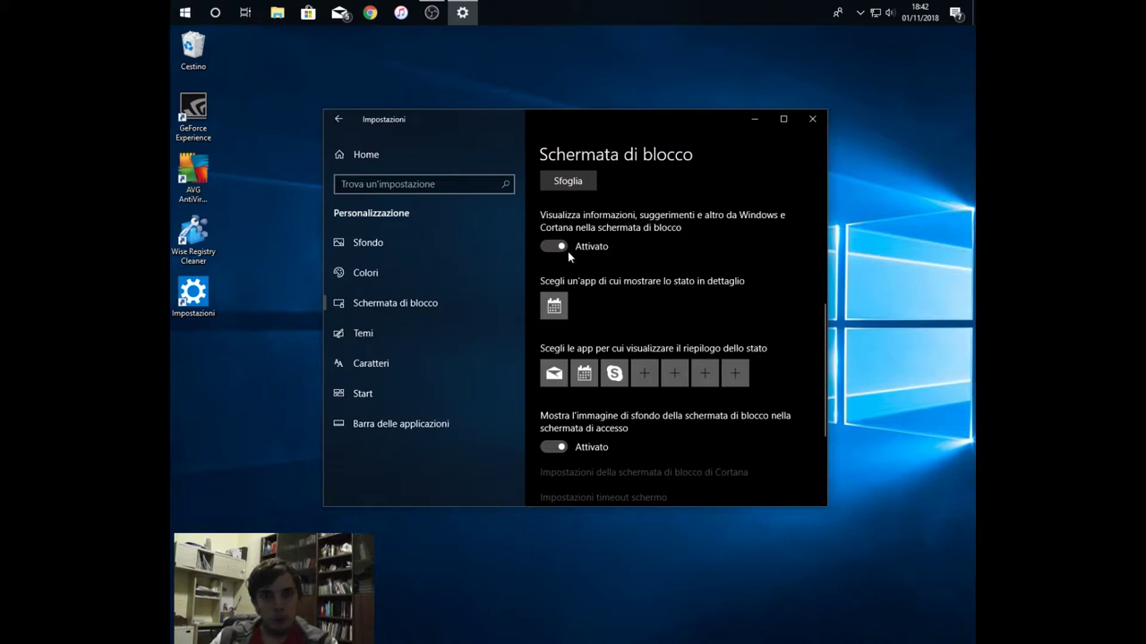
scroll(775, 334, "up", 5)
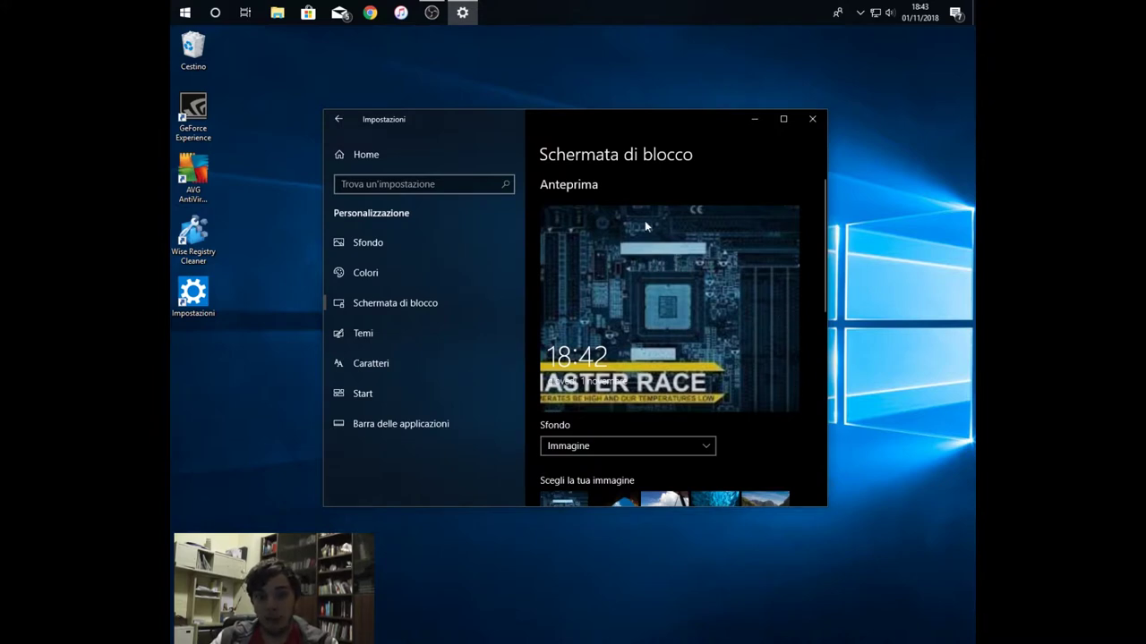
Try Contenuti in evidenza di Windows as the lock screen background and restore Immagine.
scroll(675, 286, "down", 2)
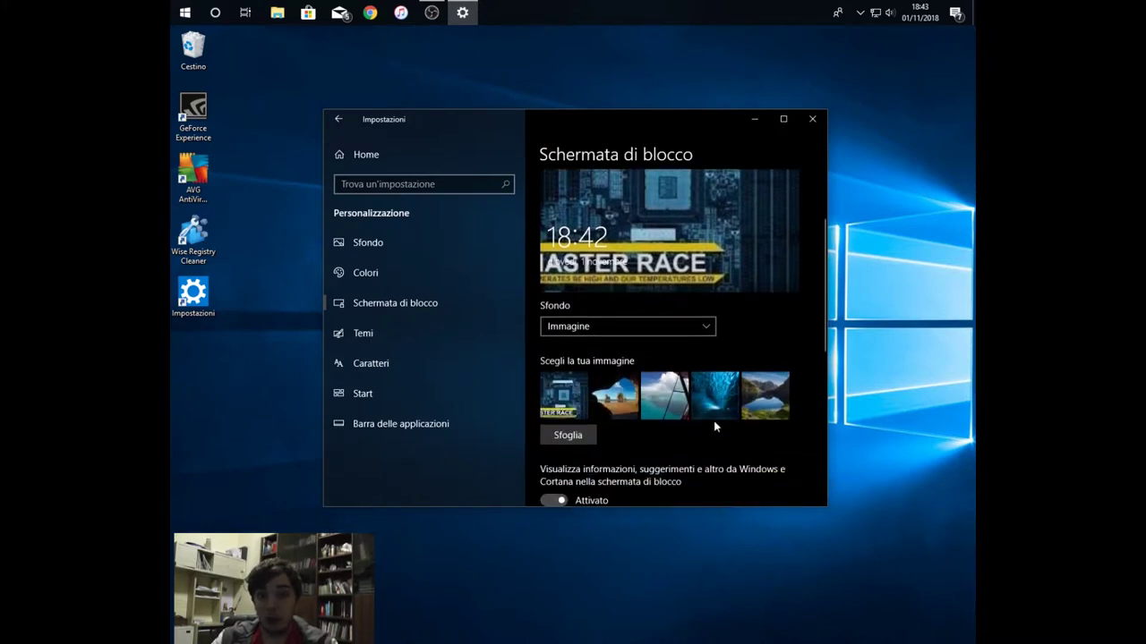
scroll(621, 233, "up", 2)
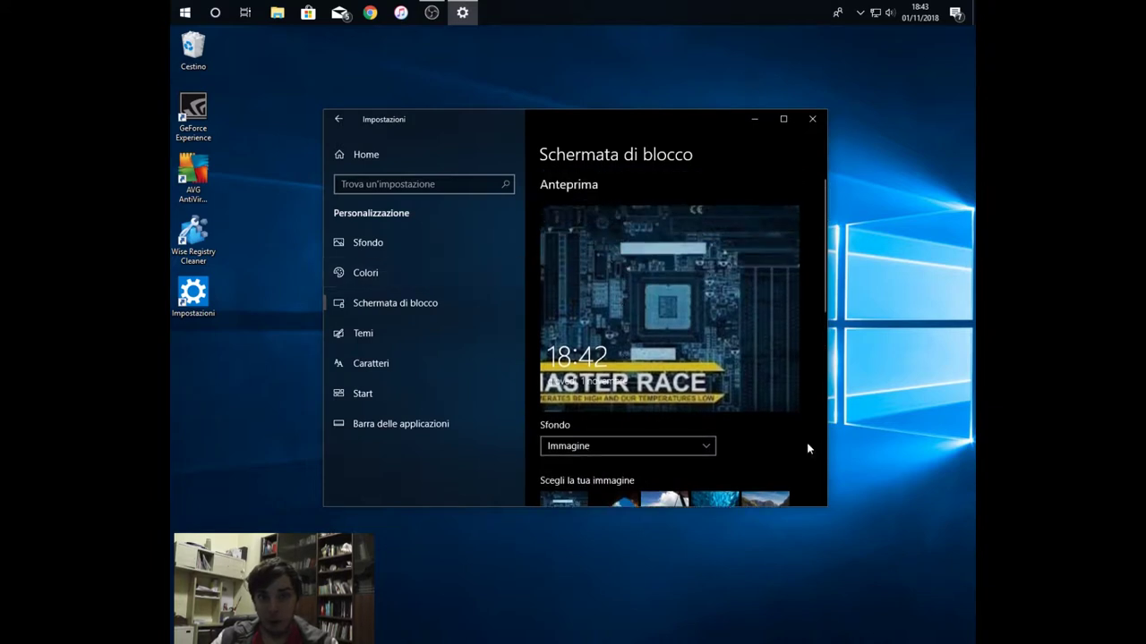
scroll(716, 360, "down", 2)
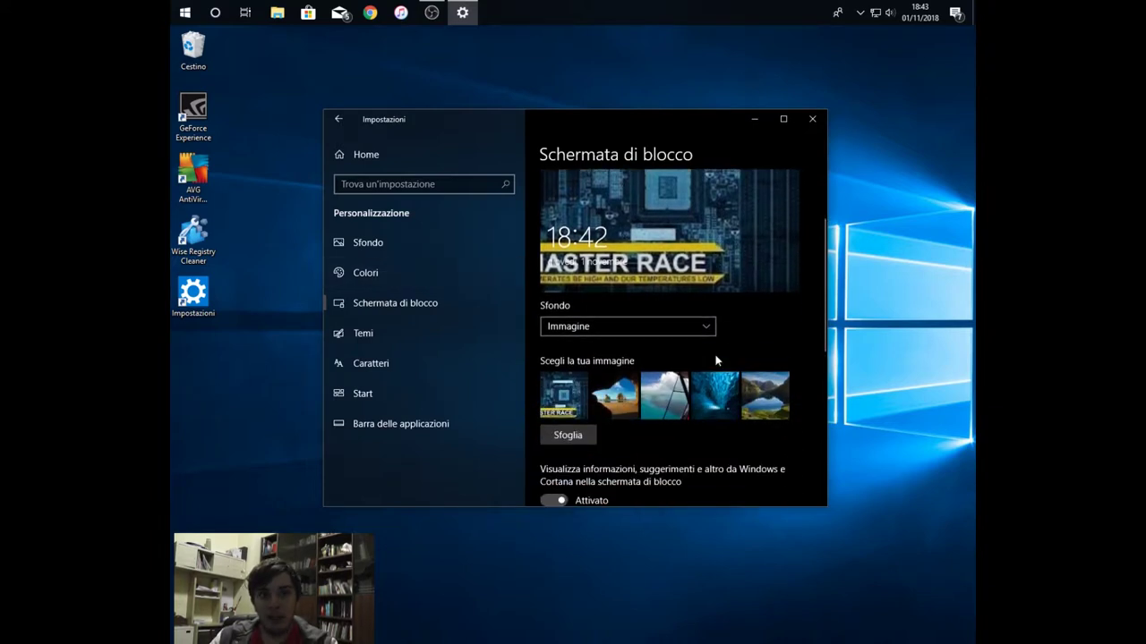
scroll(669, 334, "up", 1)
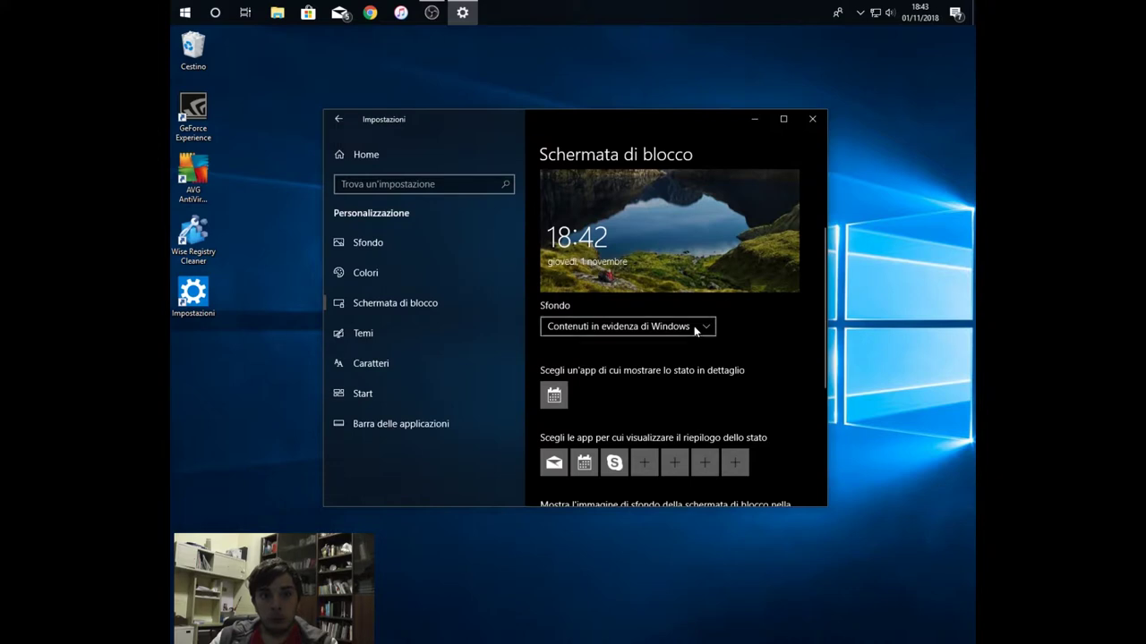
scroll(680, 328, "down", 1)
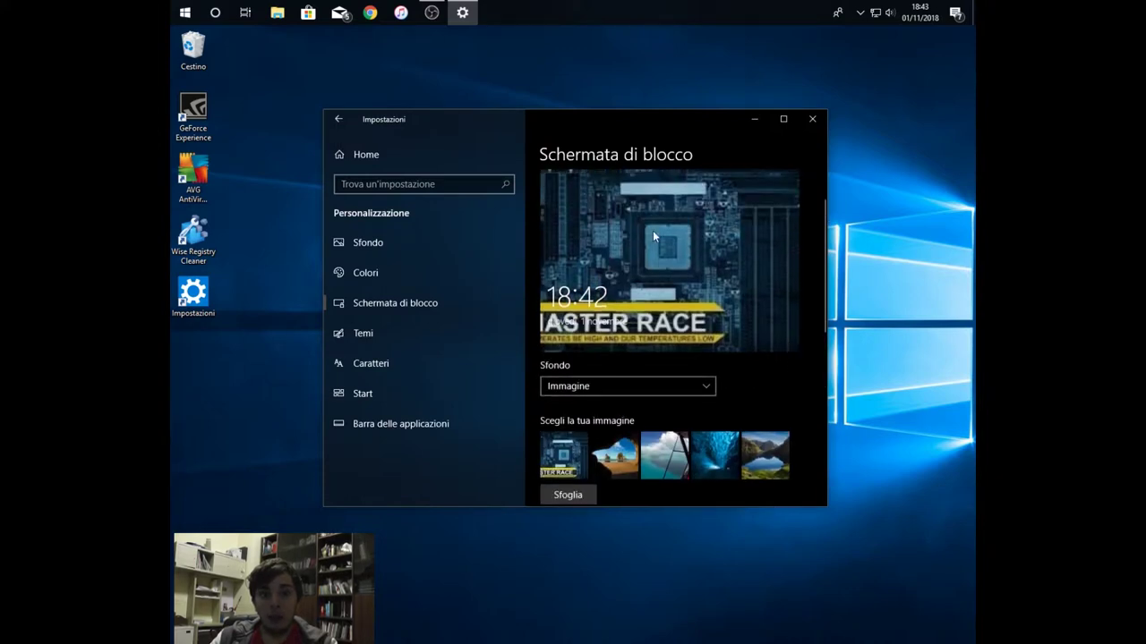
scroll(652, 230, "up", 1)
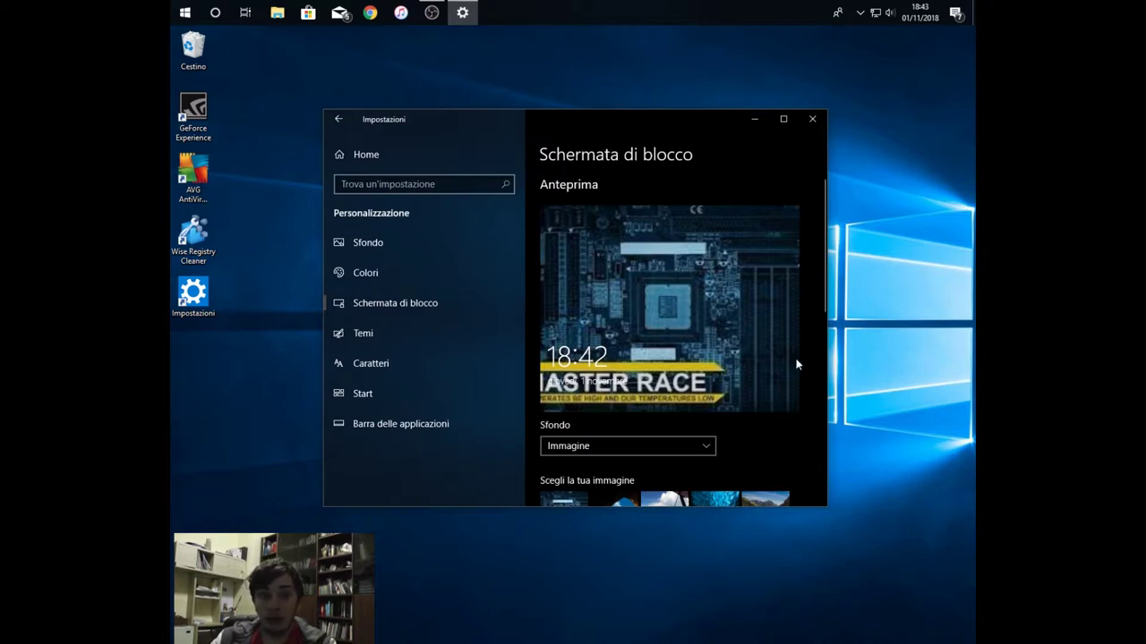
Review the lock screen's image choices, detailed and summary status apps, and the sign-in screen background option.
scroll(782, 325, "down", 2)
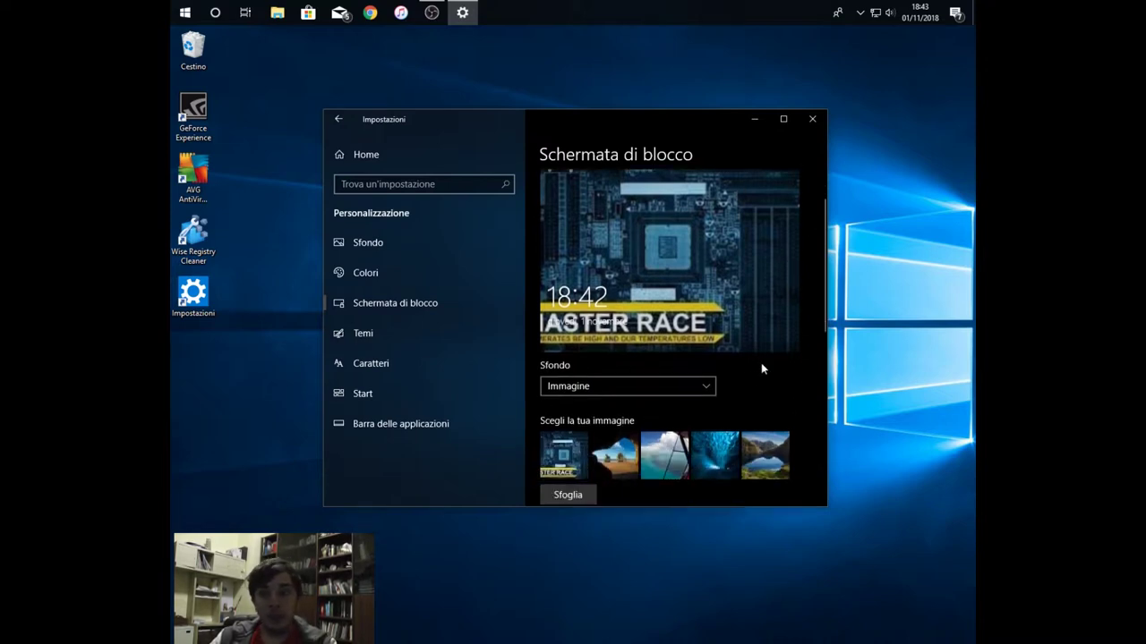
scroll(582, 255, "down", 2)
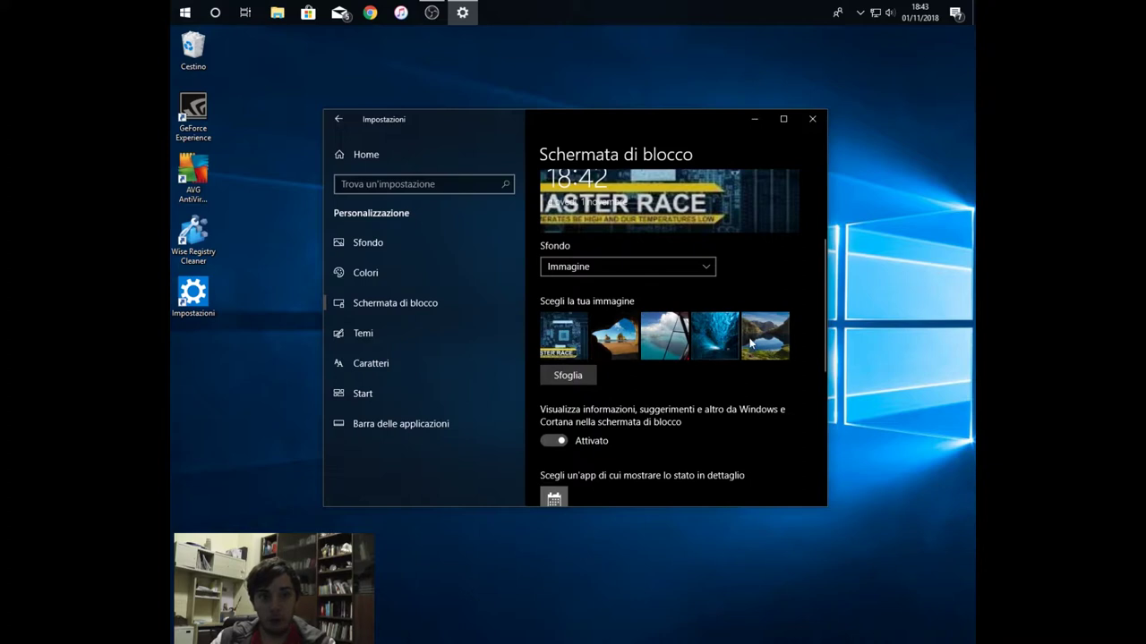
scroll(716, 341, "down", 1)
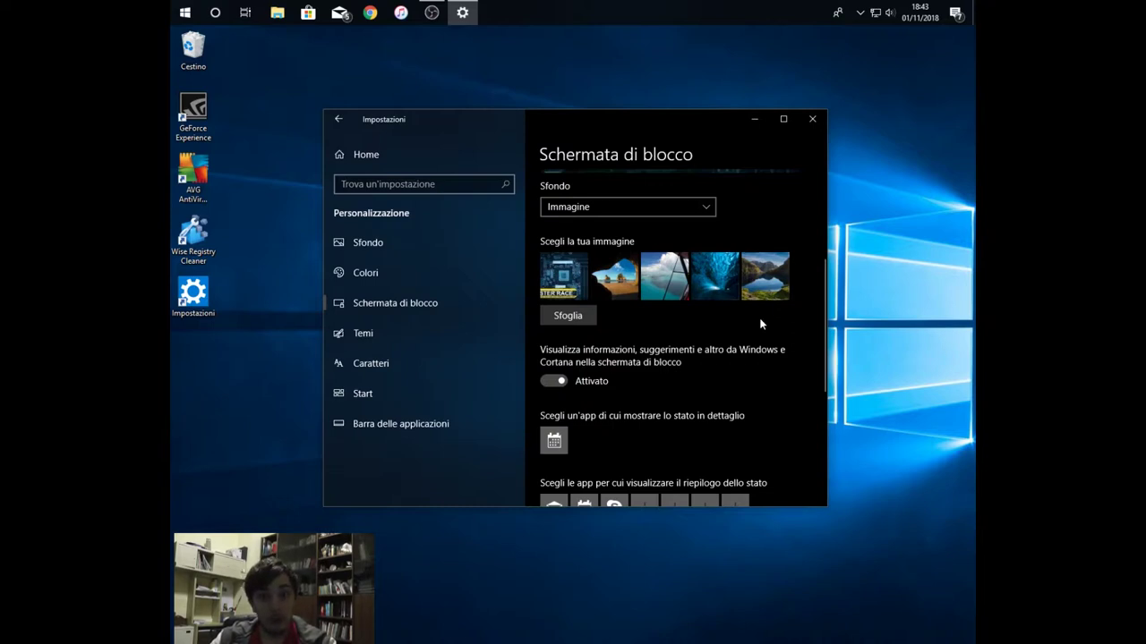
scroll(761, 324, "down", 1)
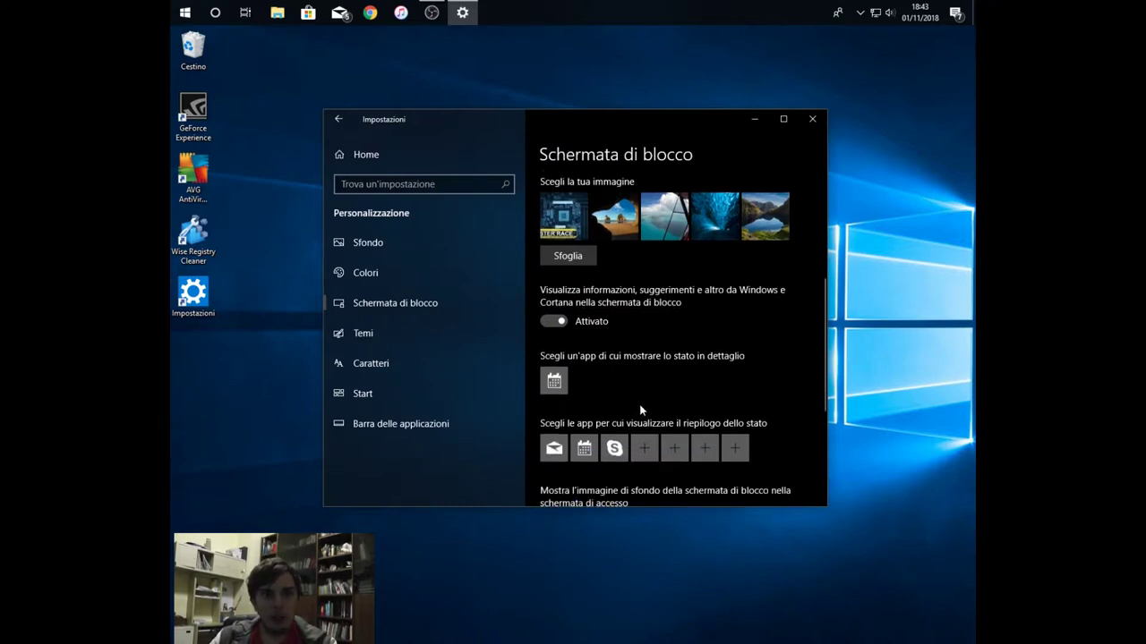
scroll(626, 407, "down", 2)
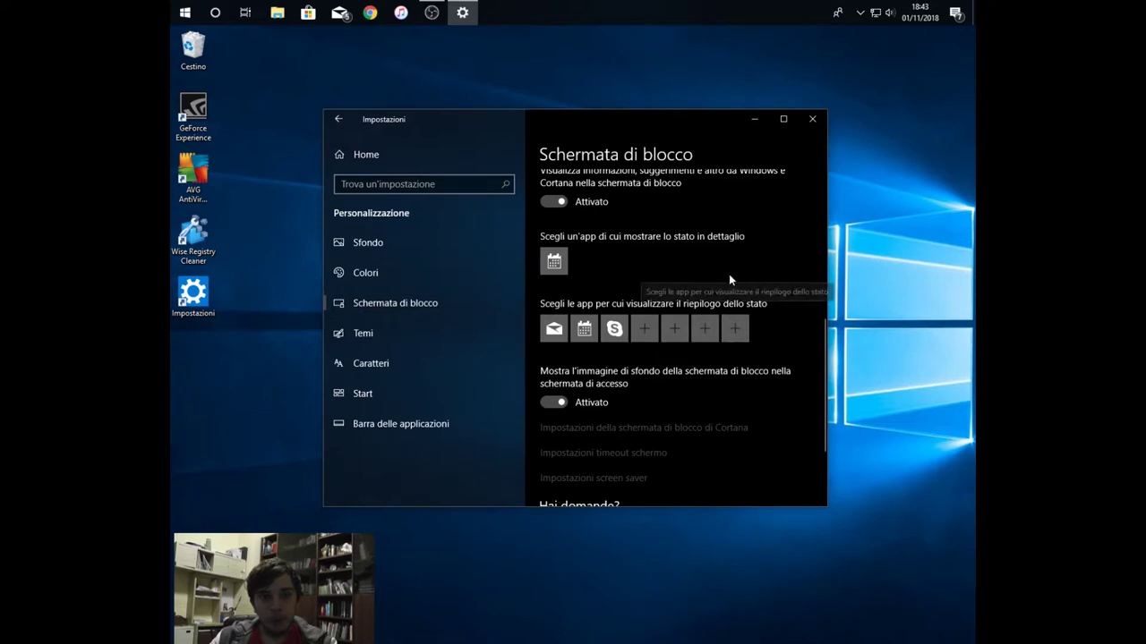
scroll(548, 362, "down", 3)
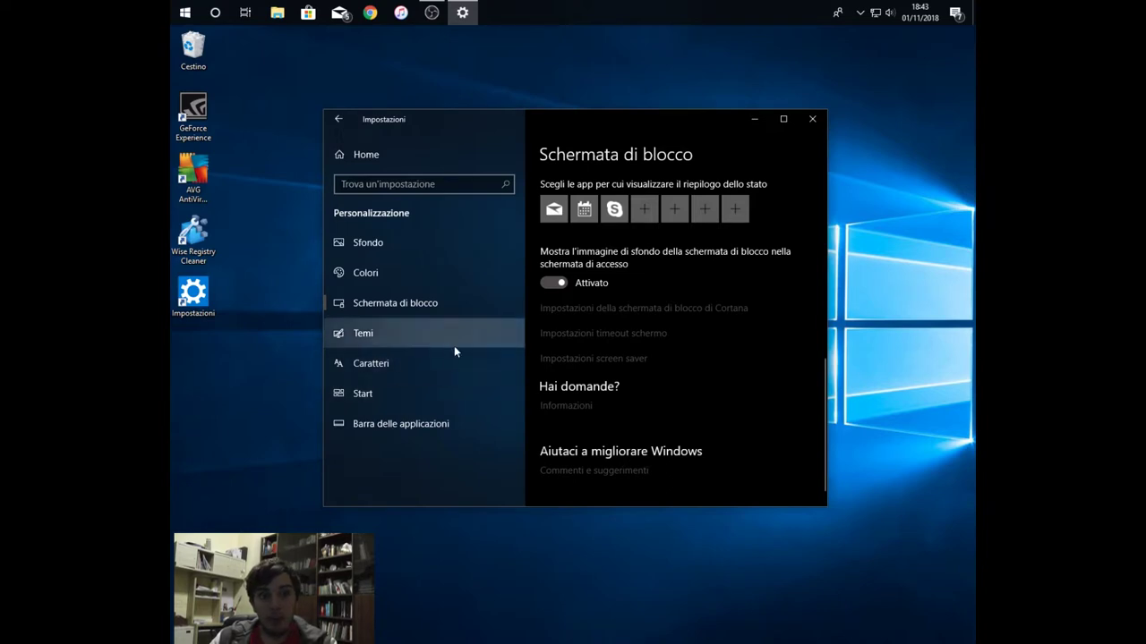
Open the Temi settings and examine the current theme's background, colour, sounds and cursor, plus the themes available to apply.
left_click(428, 338)
scroll(584, 340, "down", 3)
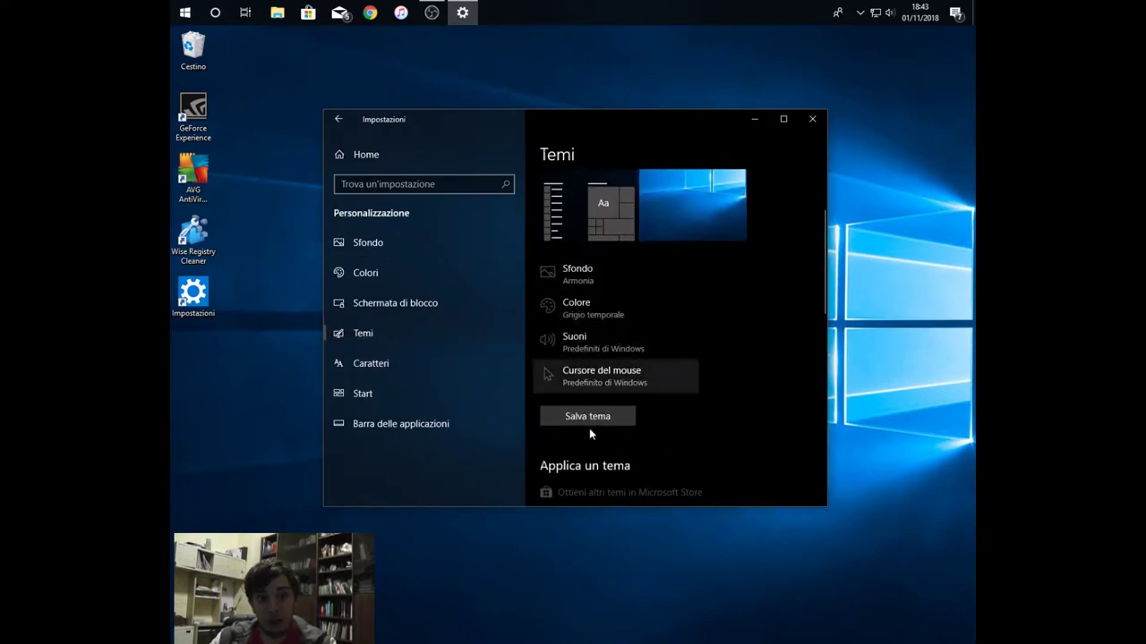
scroll(625, 366, "up", 3)
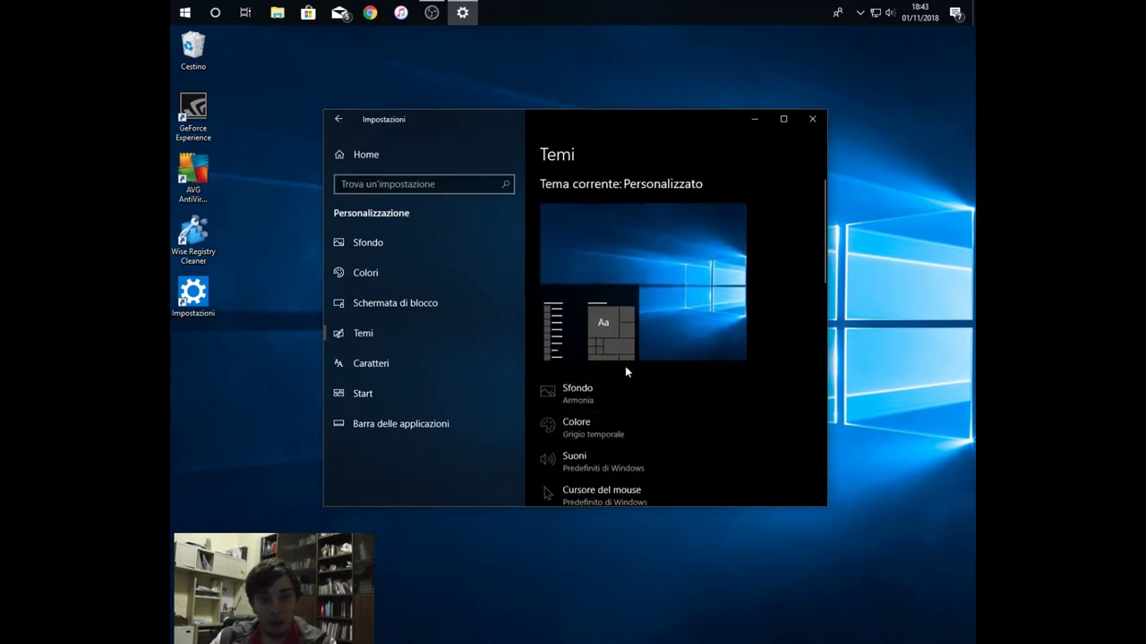
scroll(625, 369, "down", 4)
scroll(606, 323, "down", 5)
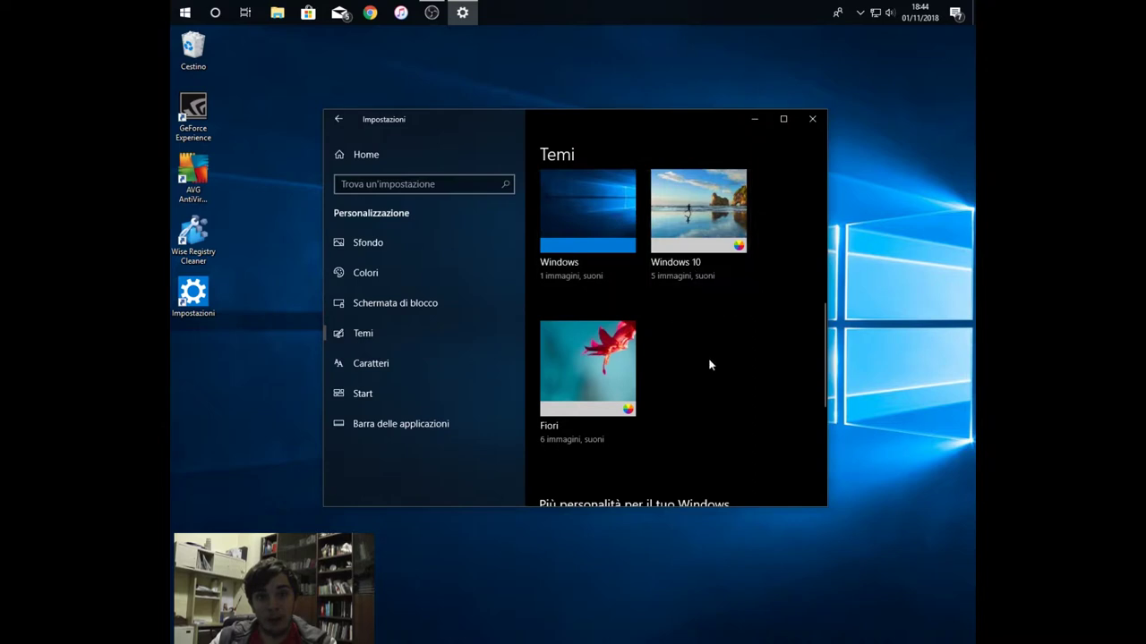
Review the Temi page's Microsoft Store themes section and its related settings for desktop icons, high contrast and synchronisation.
scroll(694, 358, "down", 2)
scroll(681, 349, "down", 3)
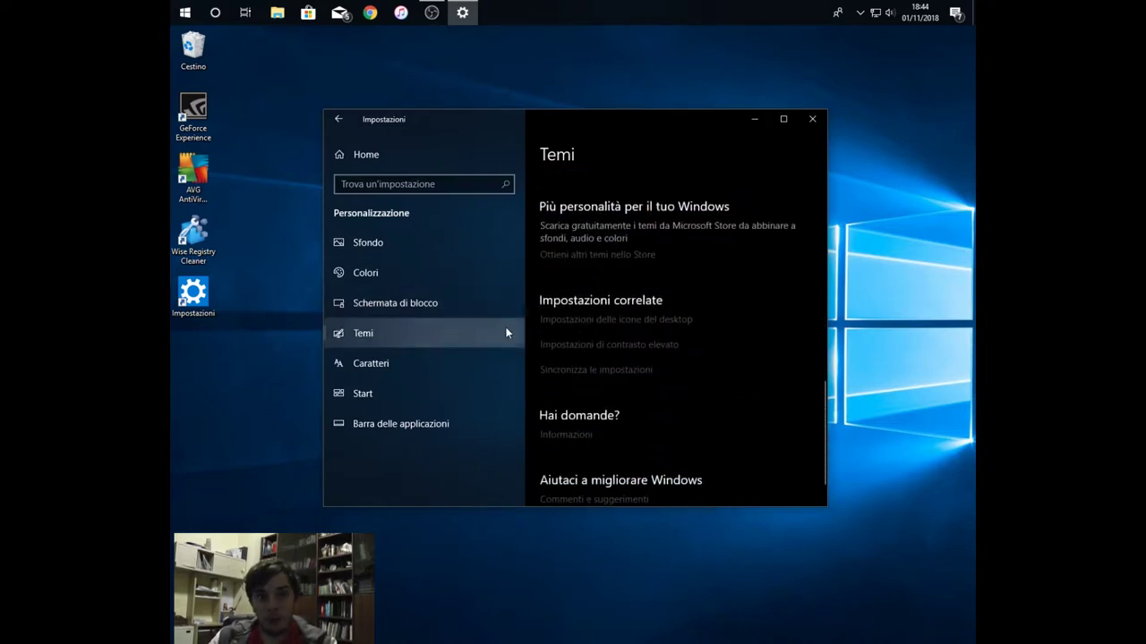
scroll(637, 284, "down", 1)
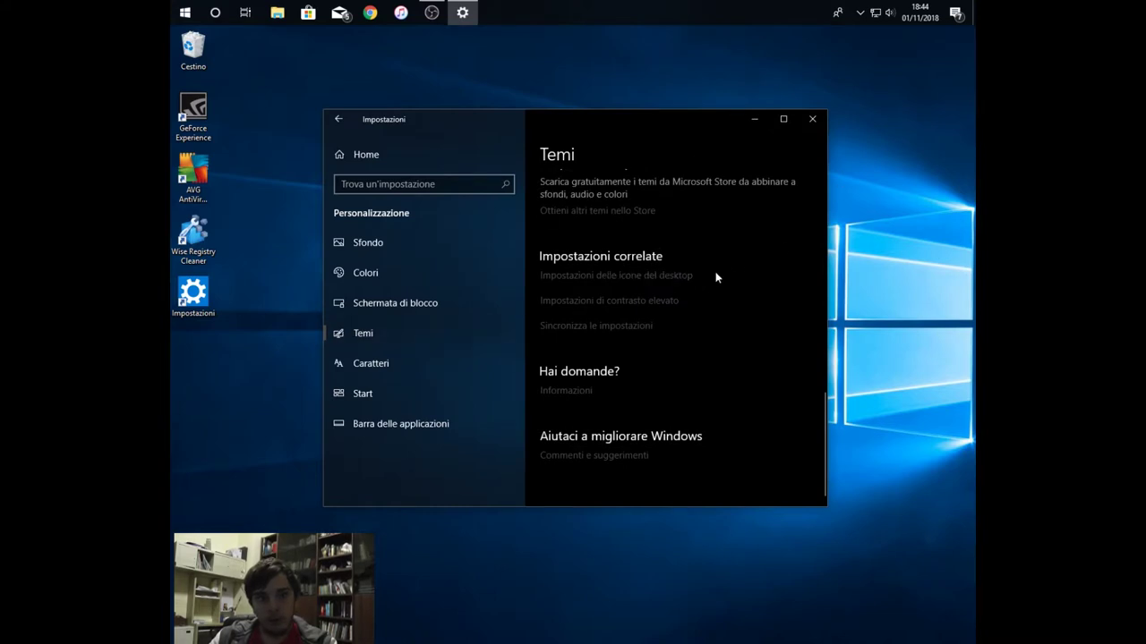
scroll(698, 268, "up", 1)
scroll(696, 269, "up", 5)
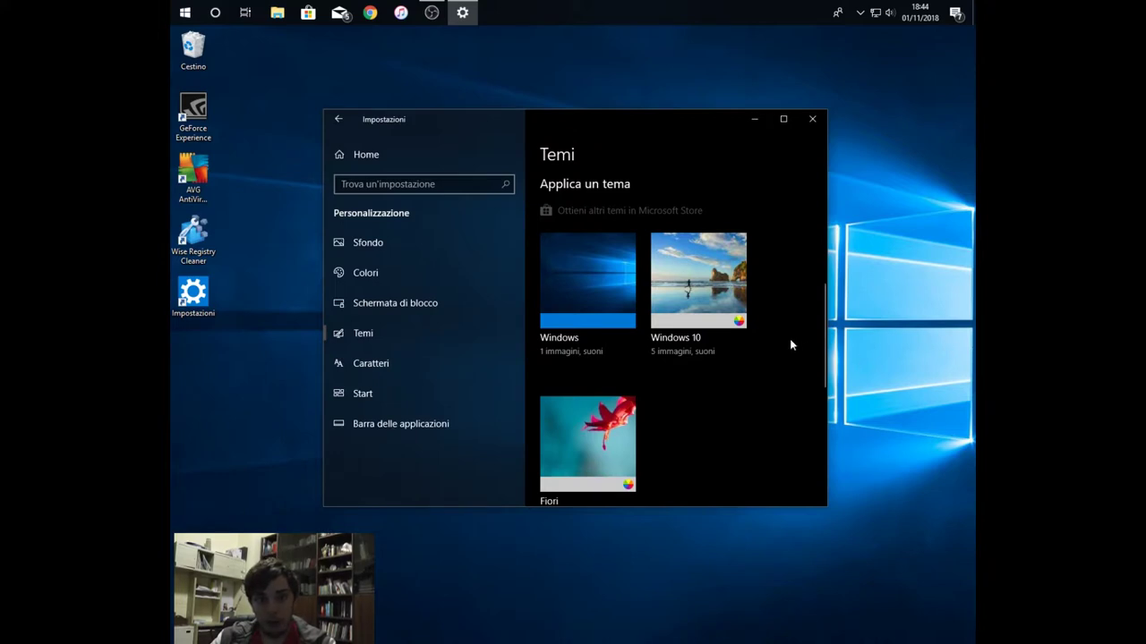
scroll(786, 338, "down", 3)
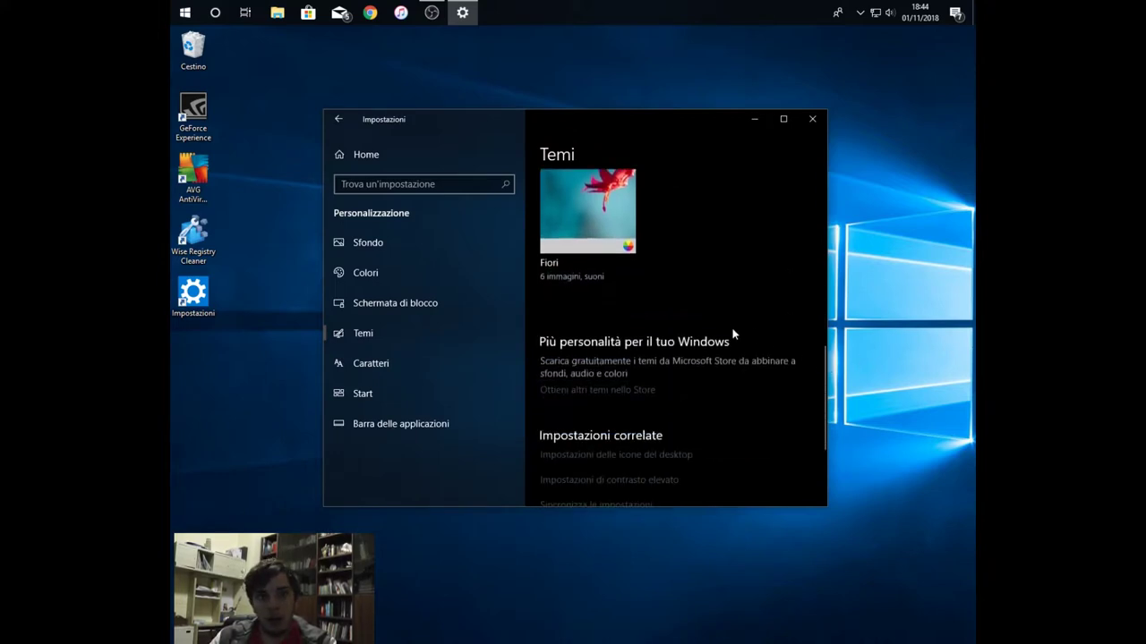
scroll(706, 362, "down", 3)
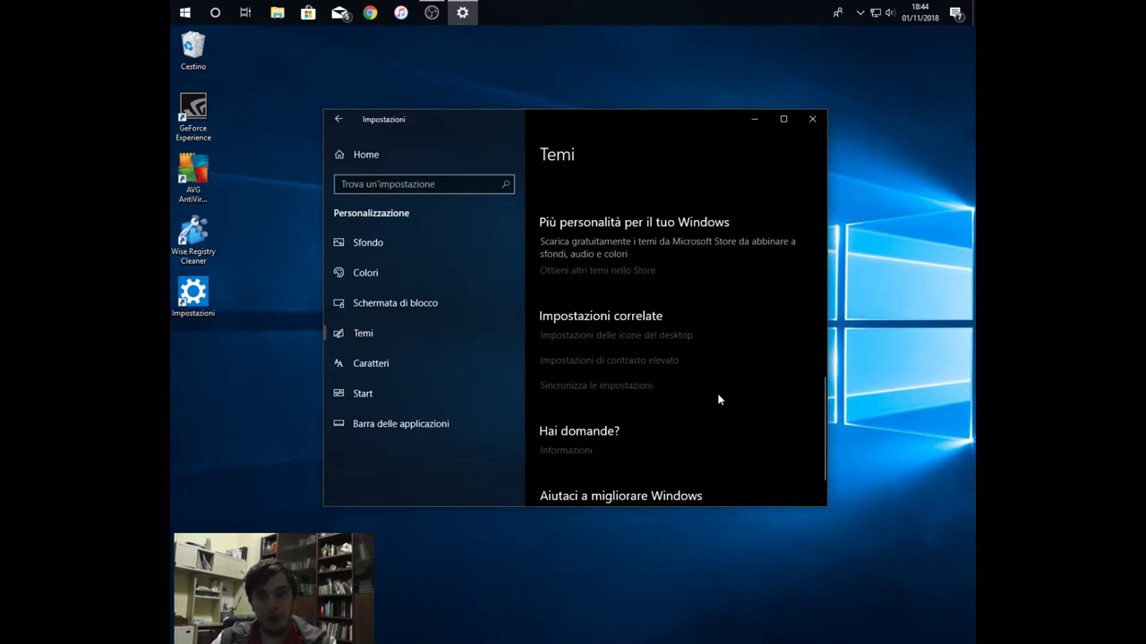
Open the Caratteri settings and browse the previews of the available fonts.
left_click(415, 361)
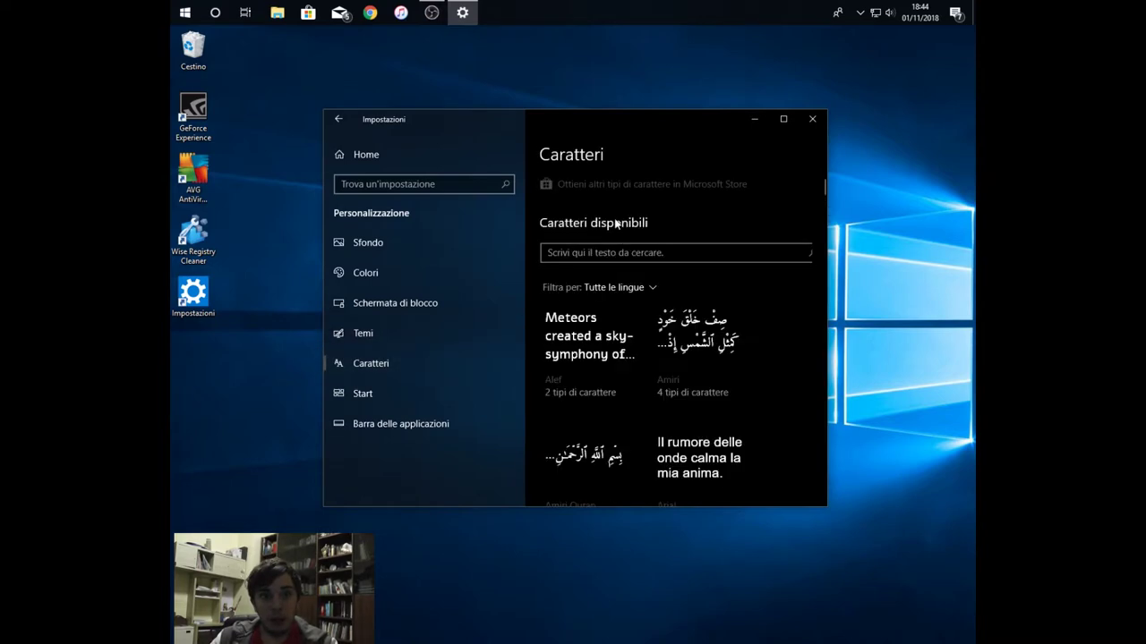
scroll(740, 247, "down", 2)
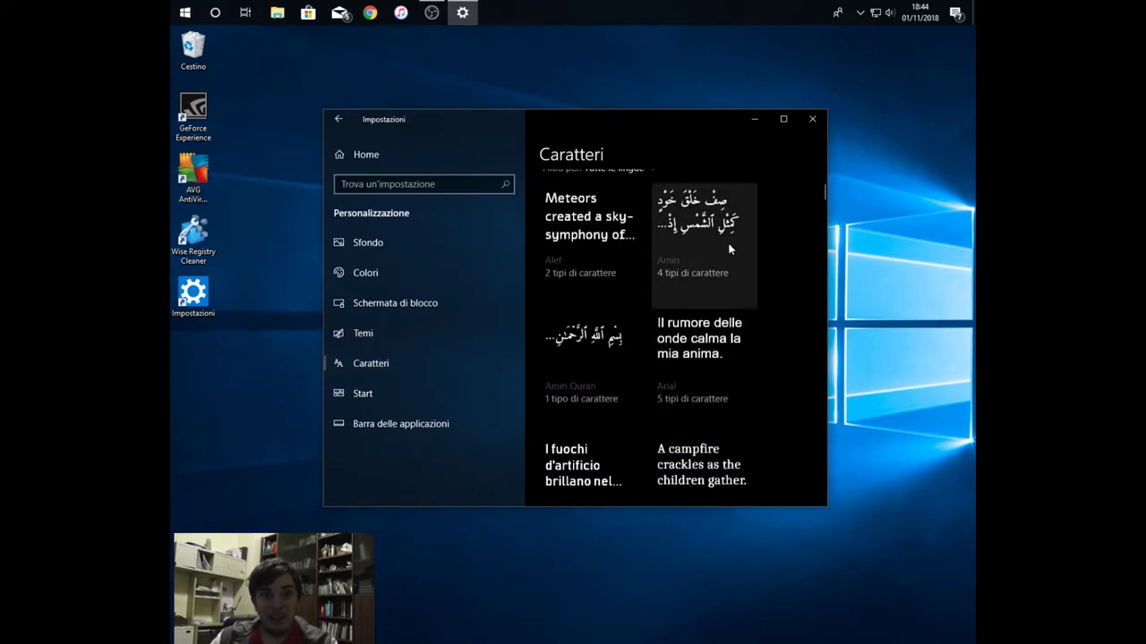
scroll(567, 238, "down", 1)
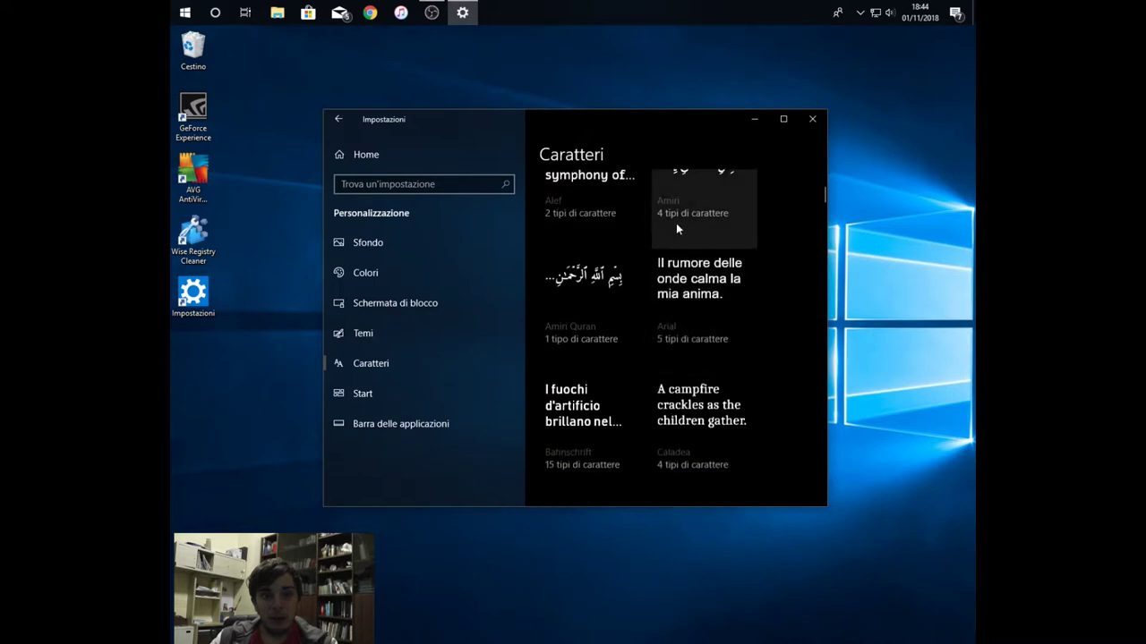
scroll(637, 422, "down", 2)
scroll(637, 422, "down", 3)
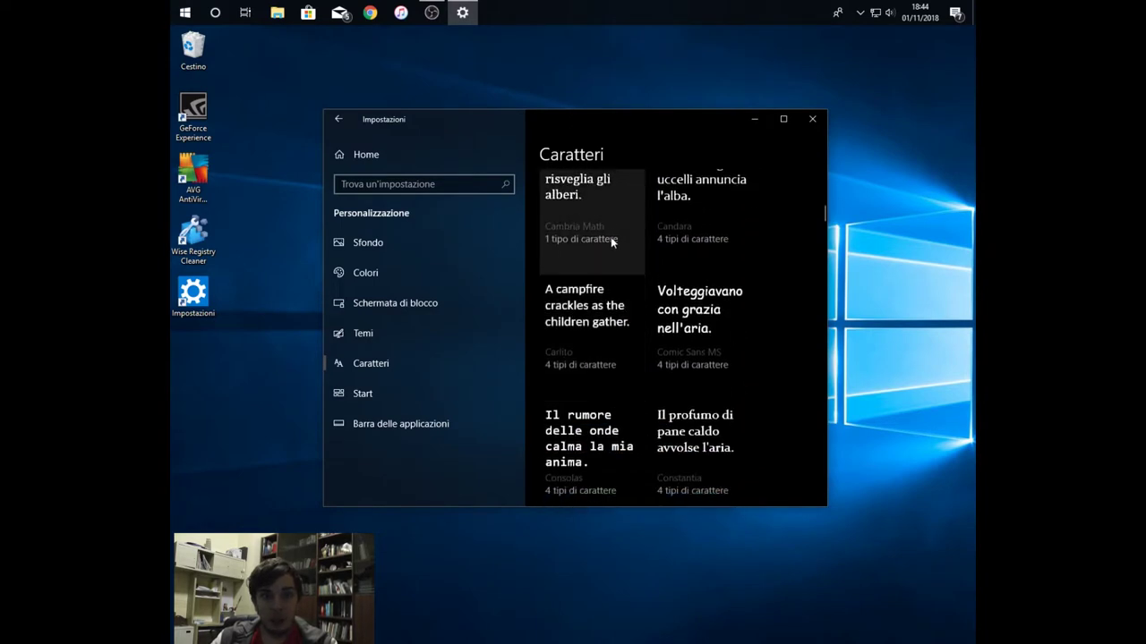
scroll(683, 340, "down", 10)
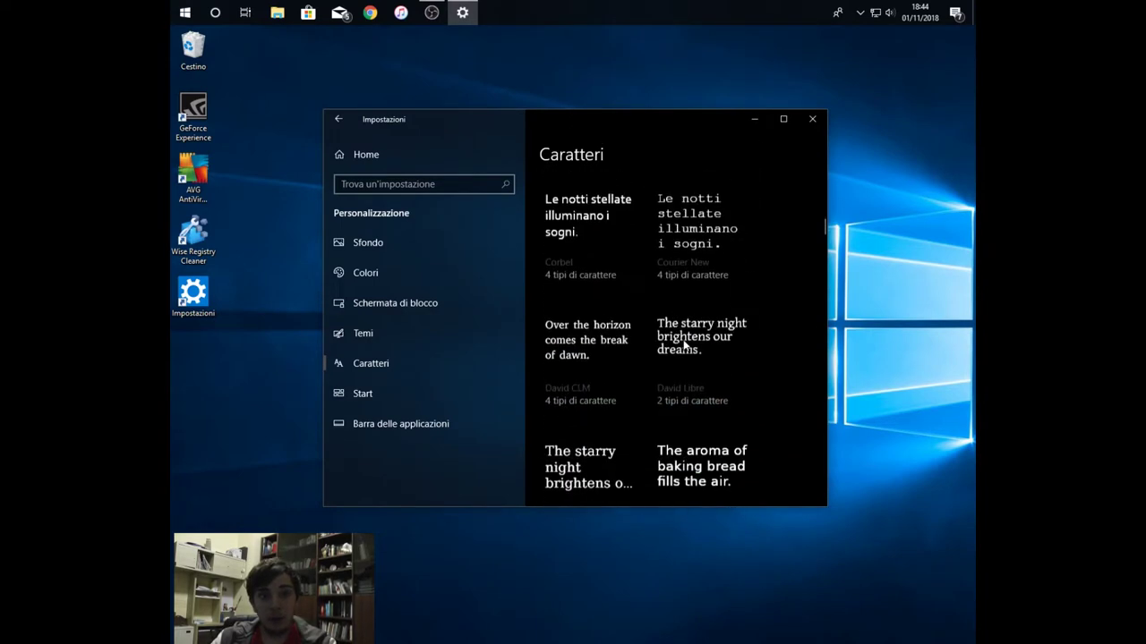
scroll(626, 340, "down", 2)
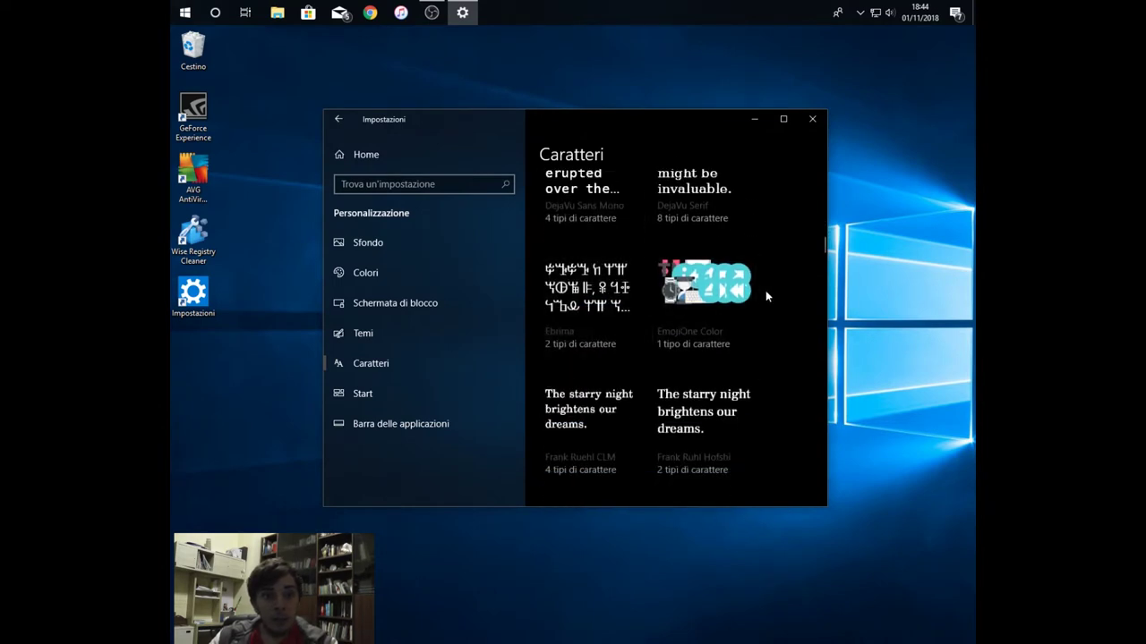
Browse further through the Caratteri font previews, from EmojiOne Color through Liberation and Microsoft fonts to Nachlieli CLM.
scroll(708, 283, "down", 1)
scroll(654, 340, "down", 5)
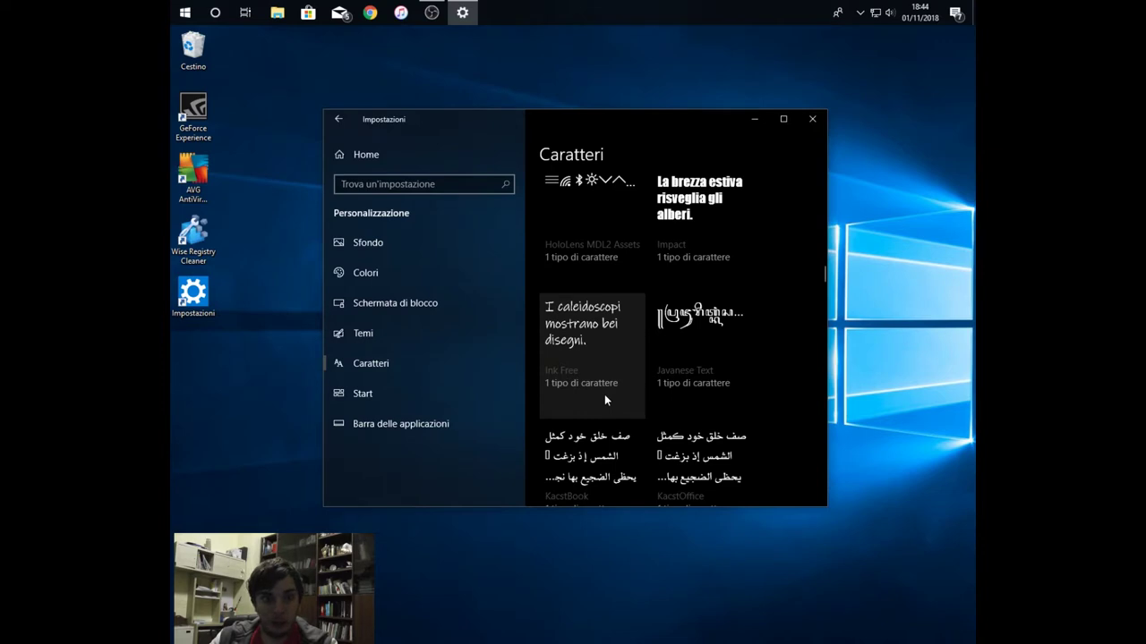
scroll(676, 361, "down", 5)
scroll(676, 360, "down", 1)
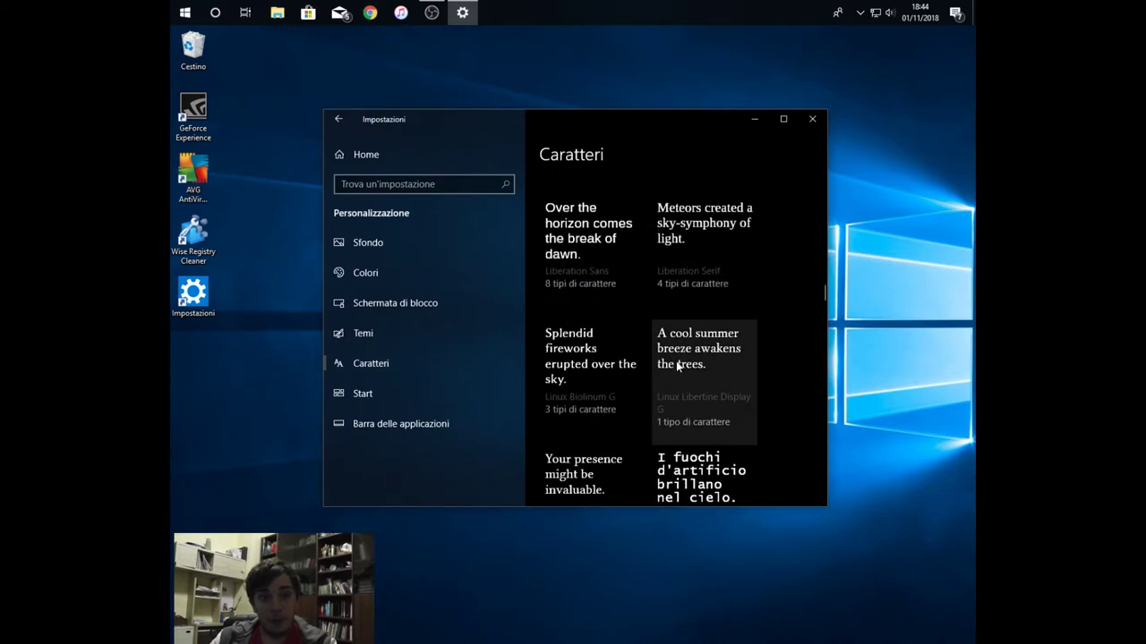
scroll(677, 367, "down", 3)
scroll(677, 379, "down", 5)
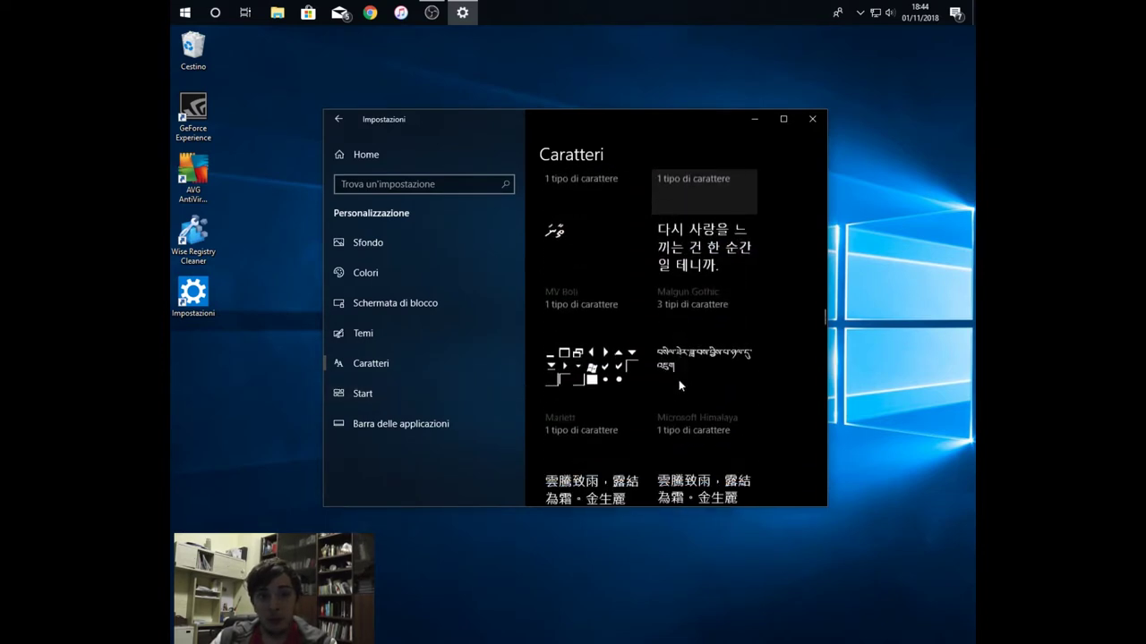
scroll(593, 379, "down", 3)
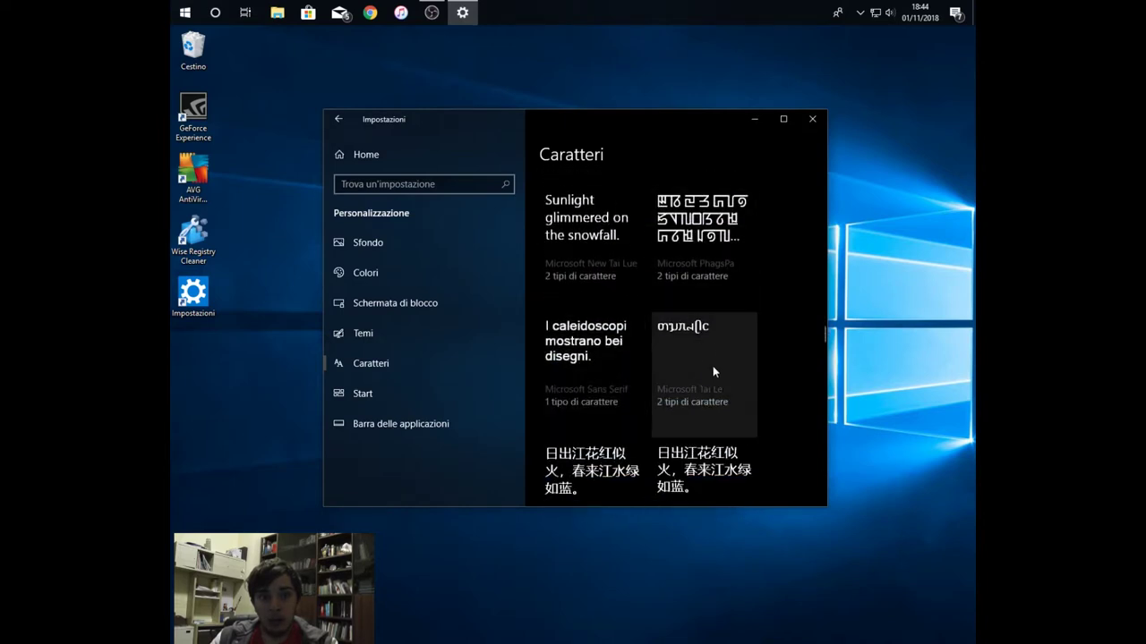
scroll(563, 317, "down", 3)
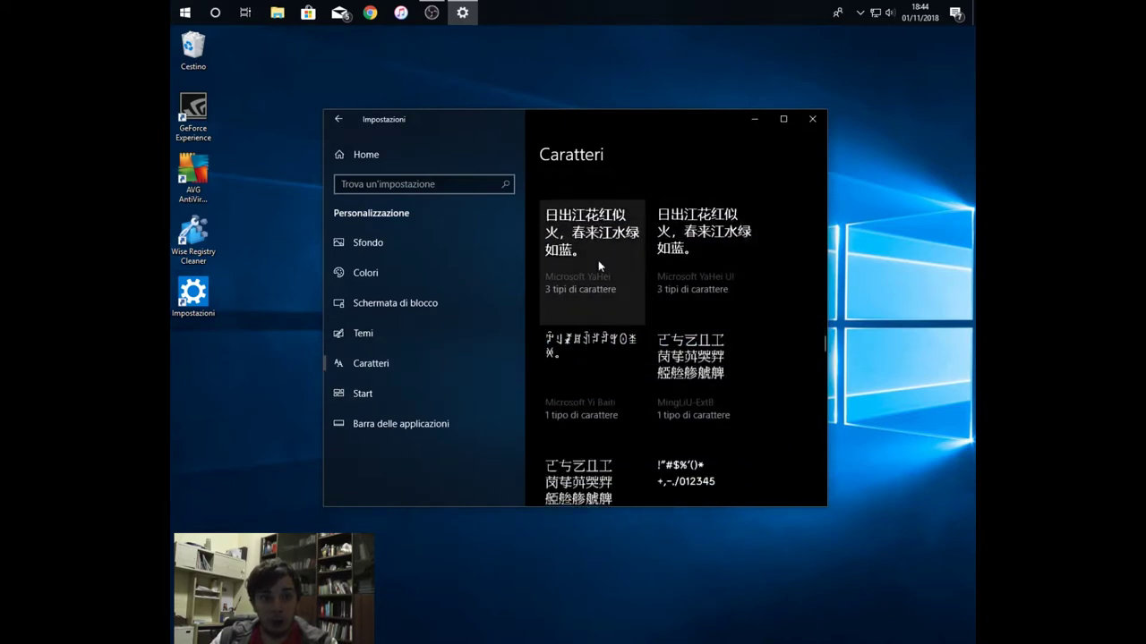
scroll(660, 373, "down", 3)
scroll(659, 373, "down", 3)
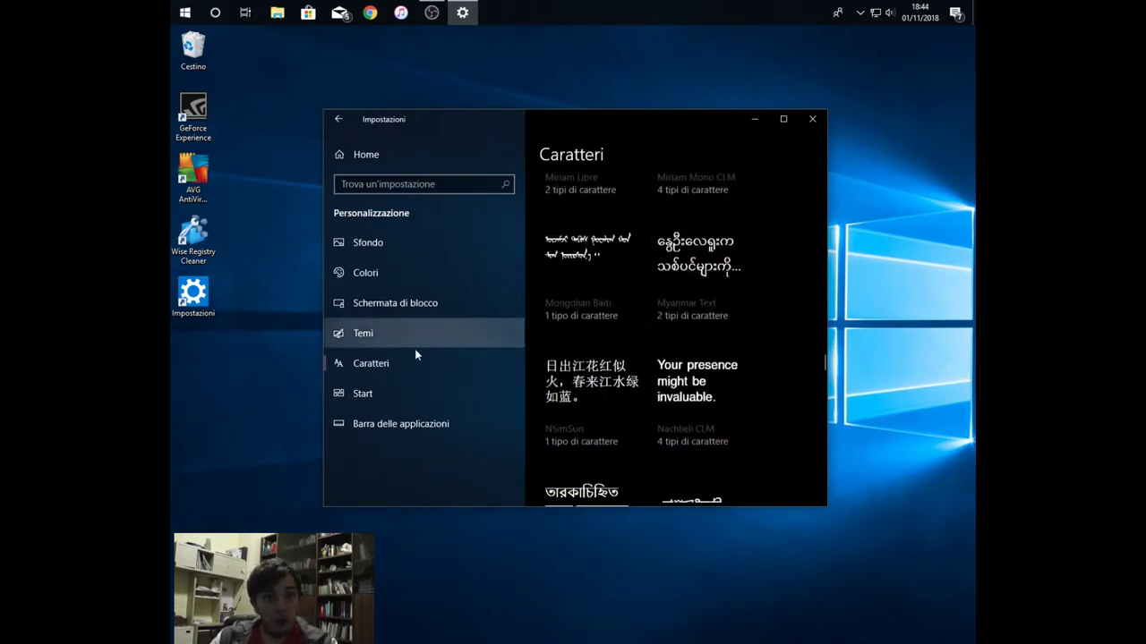
Open the Start settings, review their display options, and view the Start screen in full-screen mode.
left_click(385, 396)
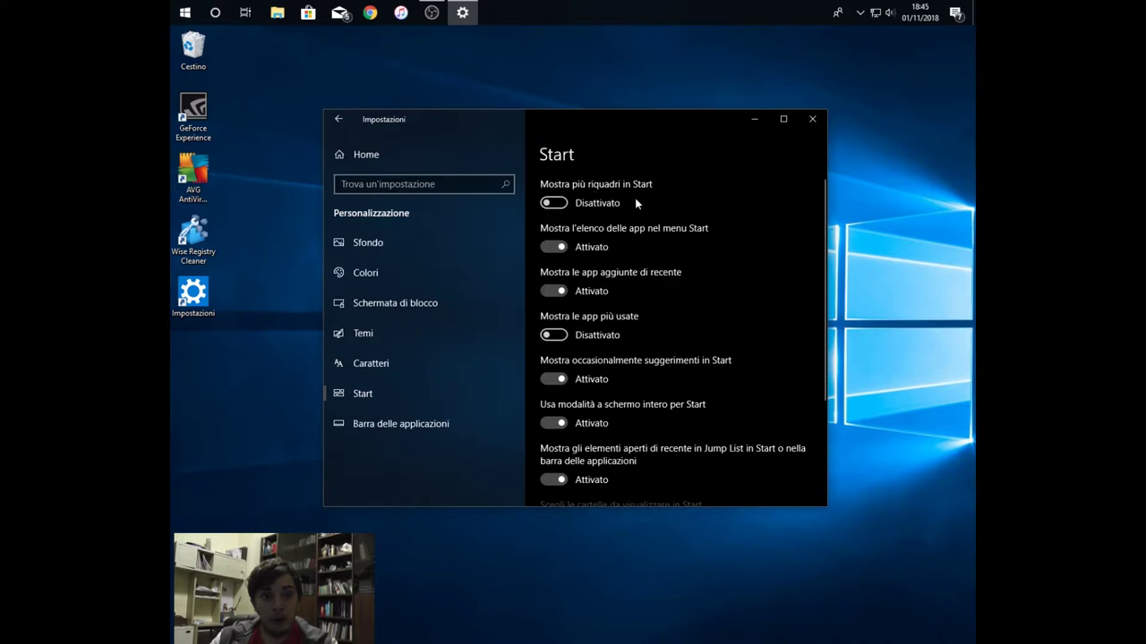
scroll(618, 394, "down", 1)
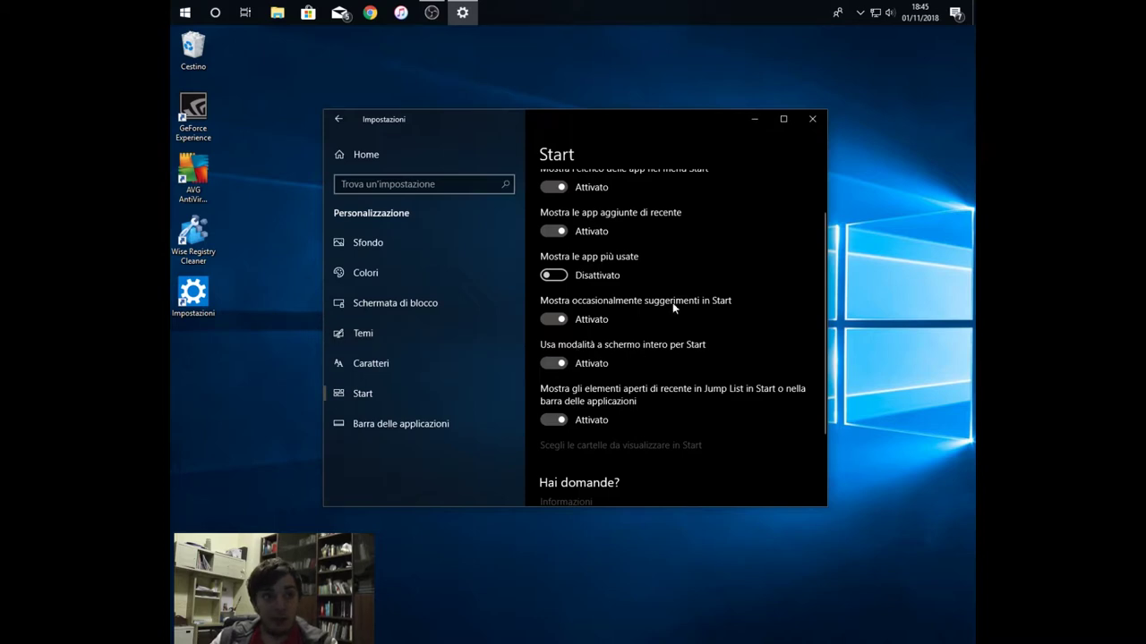
left_click(185, 12)
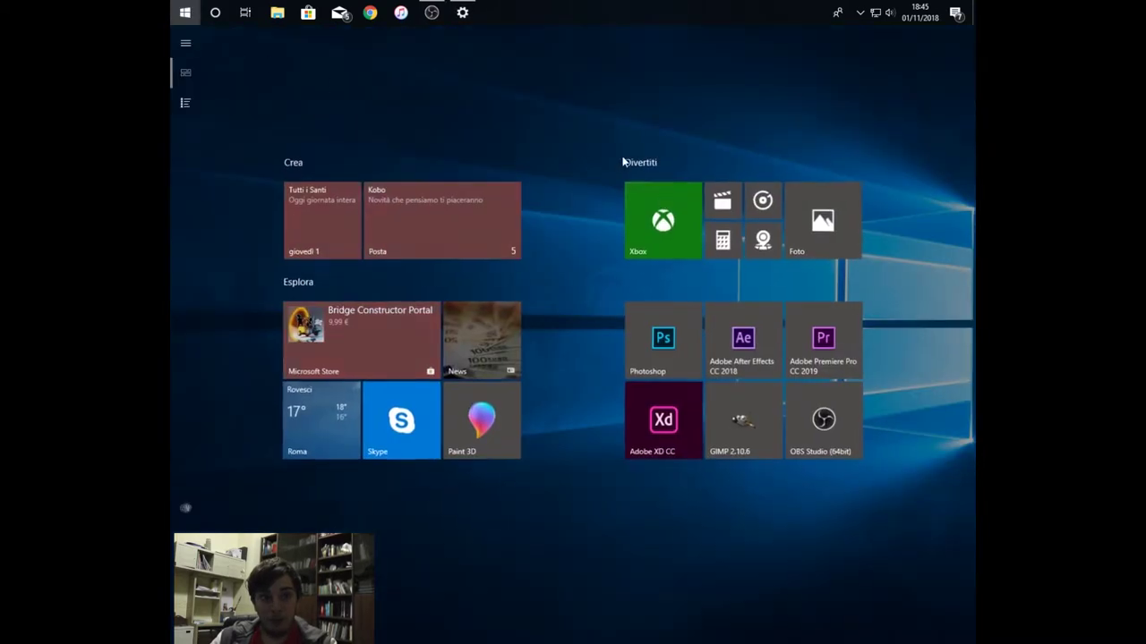
left_click(178, 9)
Turn off "Usa modalità a schermo intero per Start" and check the Start menu's compact layout.
left_click(561, 363)
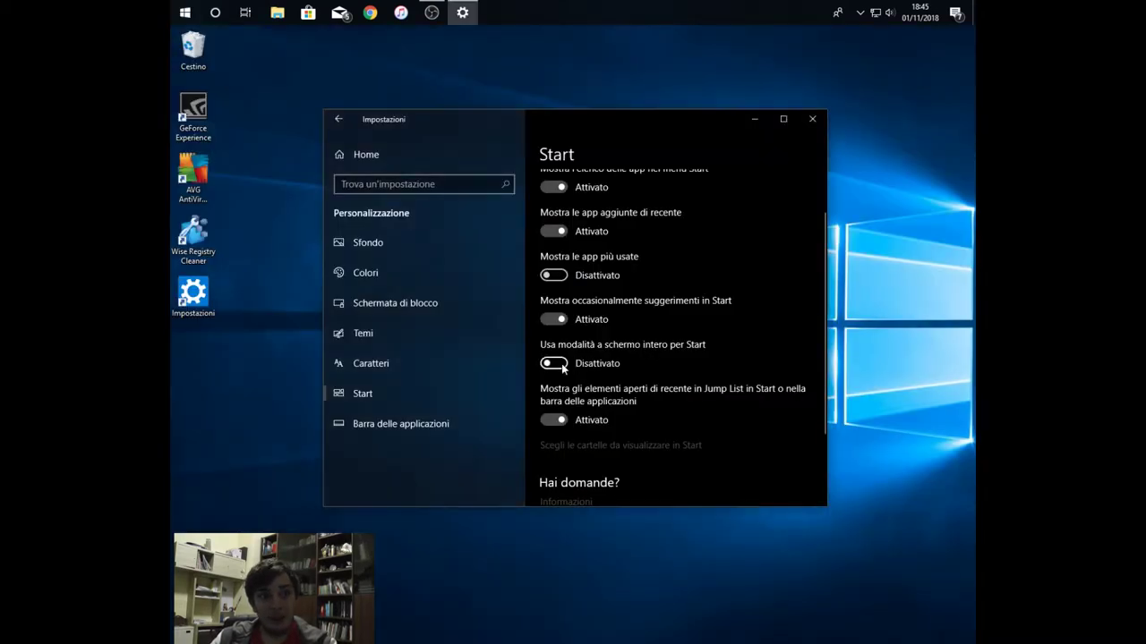
left_click(186, 11)
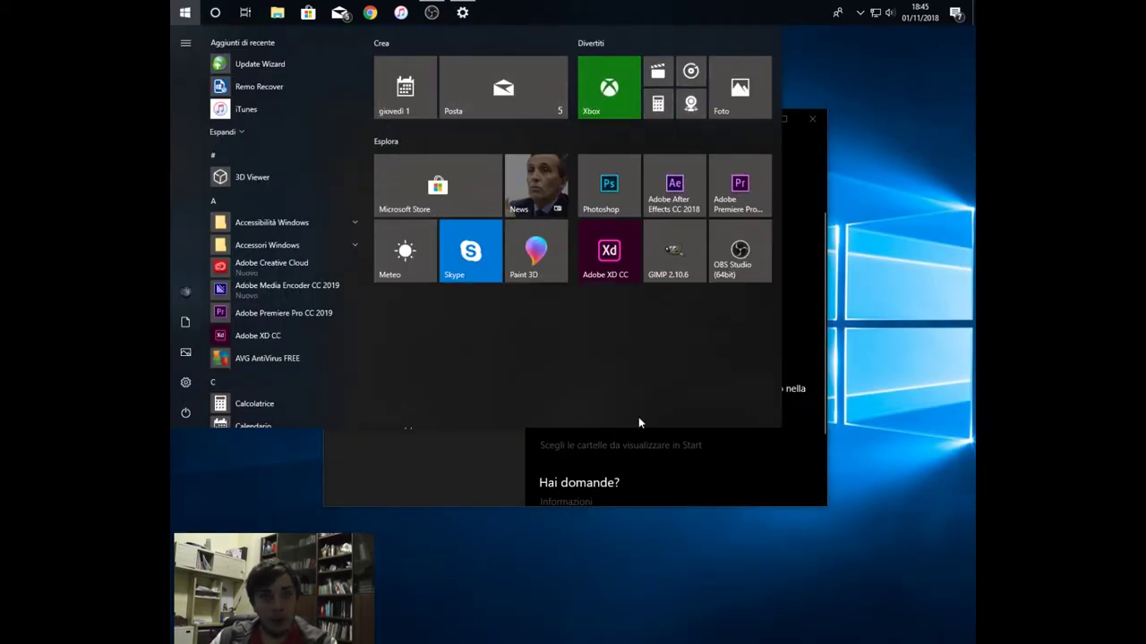
left_click(177, 14)
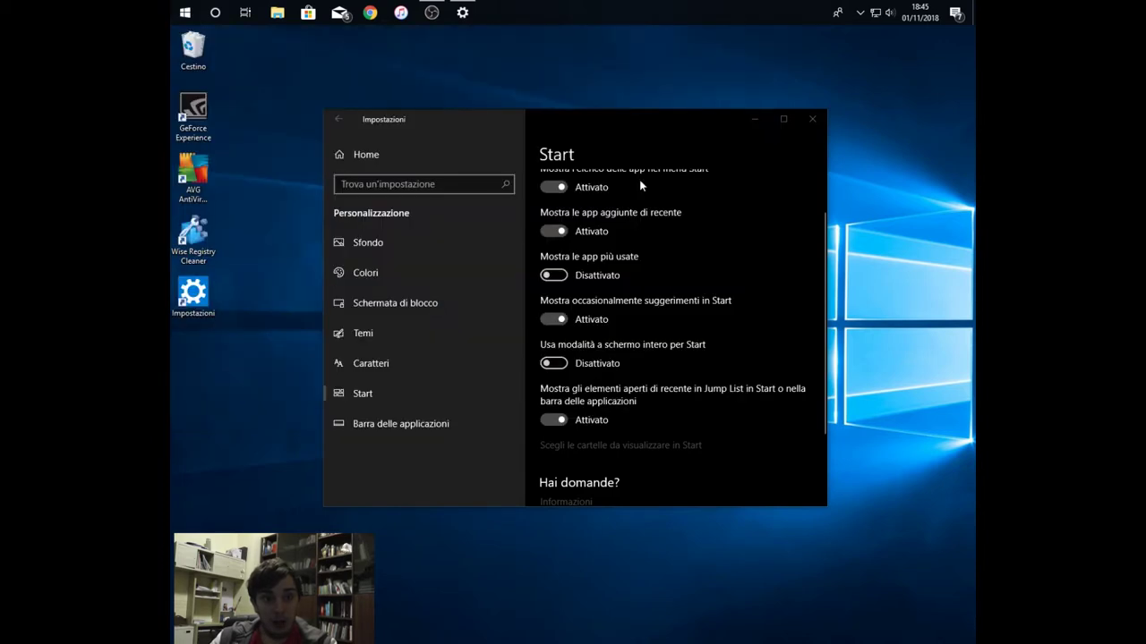
Turn "Usa modalità a schermo intero per Start" back on, check the Start screen, and review the remaining Start options.
left_click(559, 365)
left_click(185, 11)
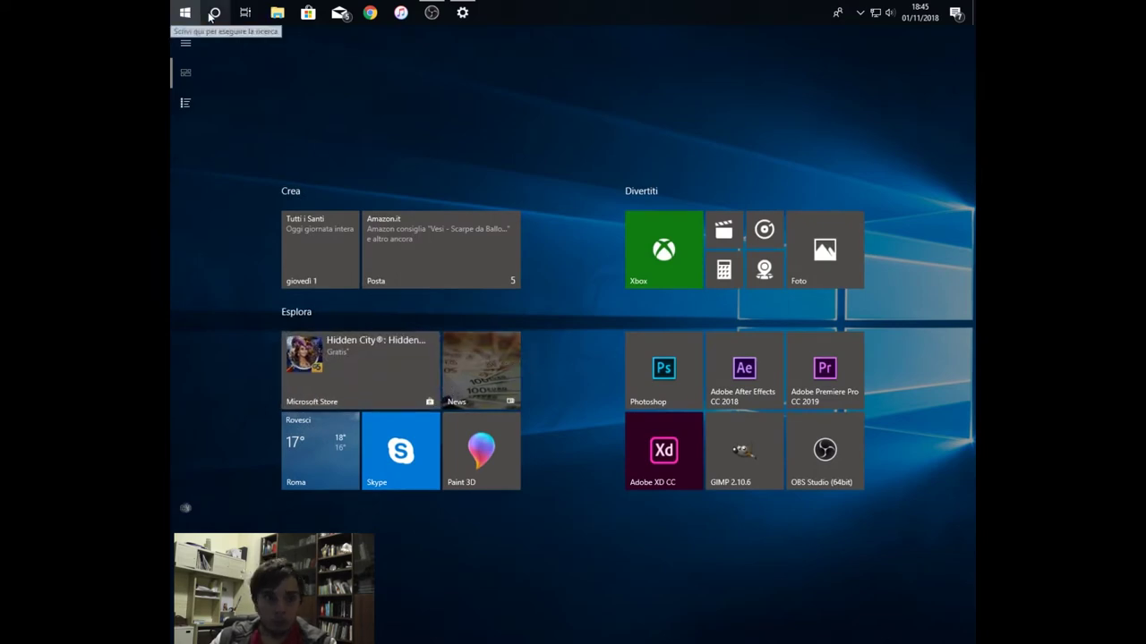
left_click(181, 13)
scroll(691, 339, "down", 2)
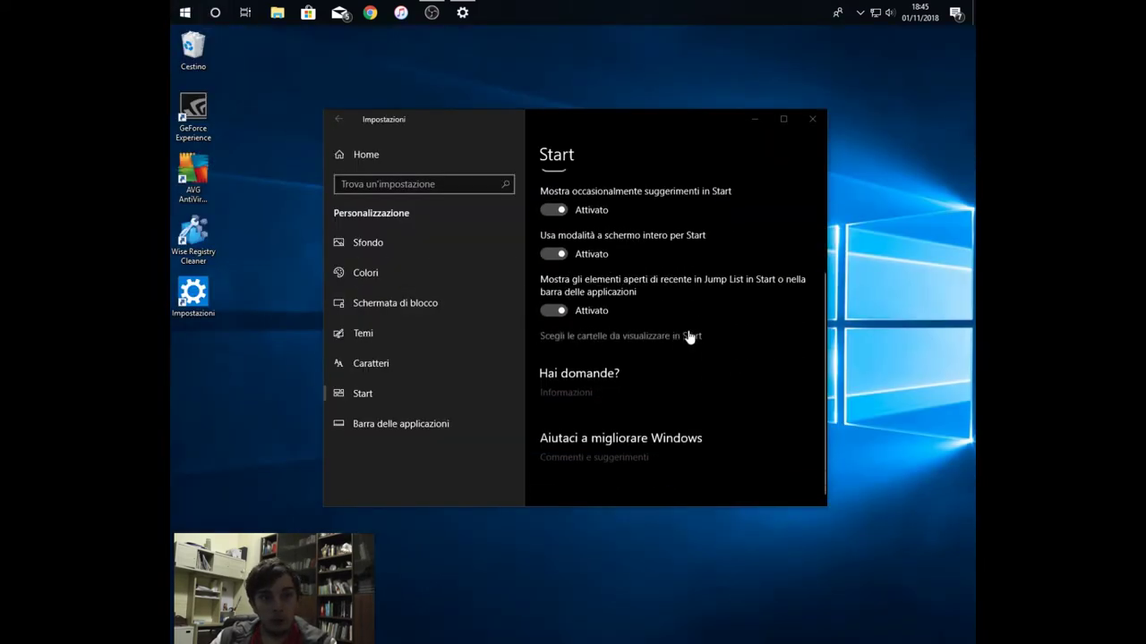
Review the Barra delle applicazioni settings for auto-hide, position, button grouping, notification area, multiple displays and contacts, and close Impostazioni.
left_click(404, 424)
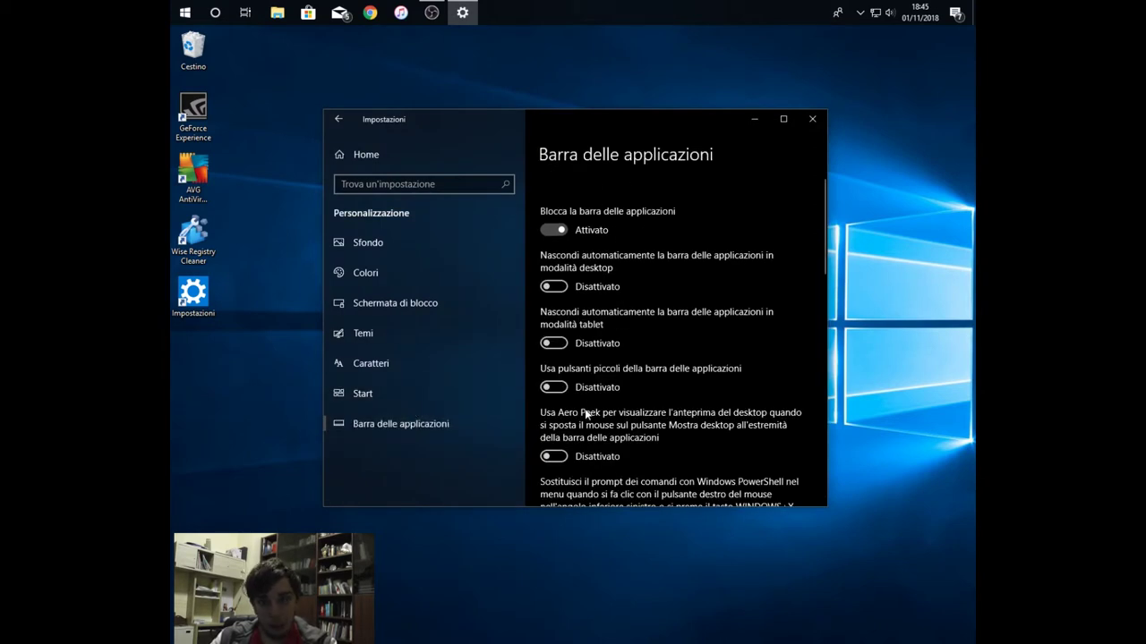
scroll(585, 409, "down", 5)
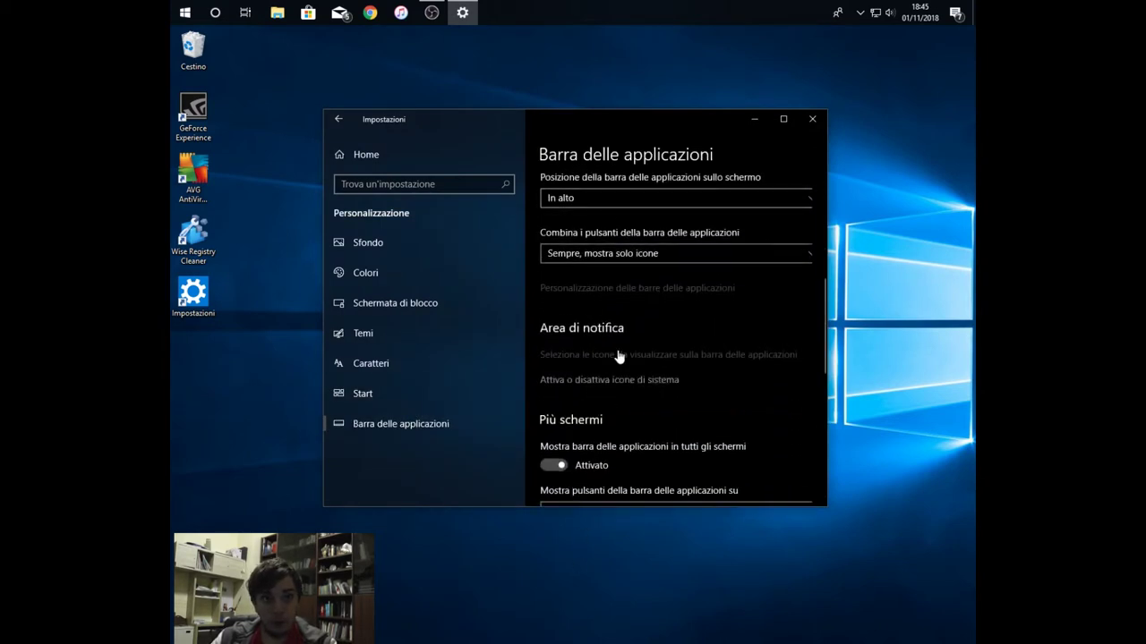
scroll(616, 359, "up", 5)
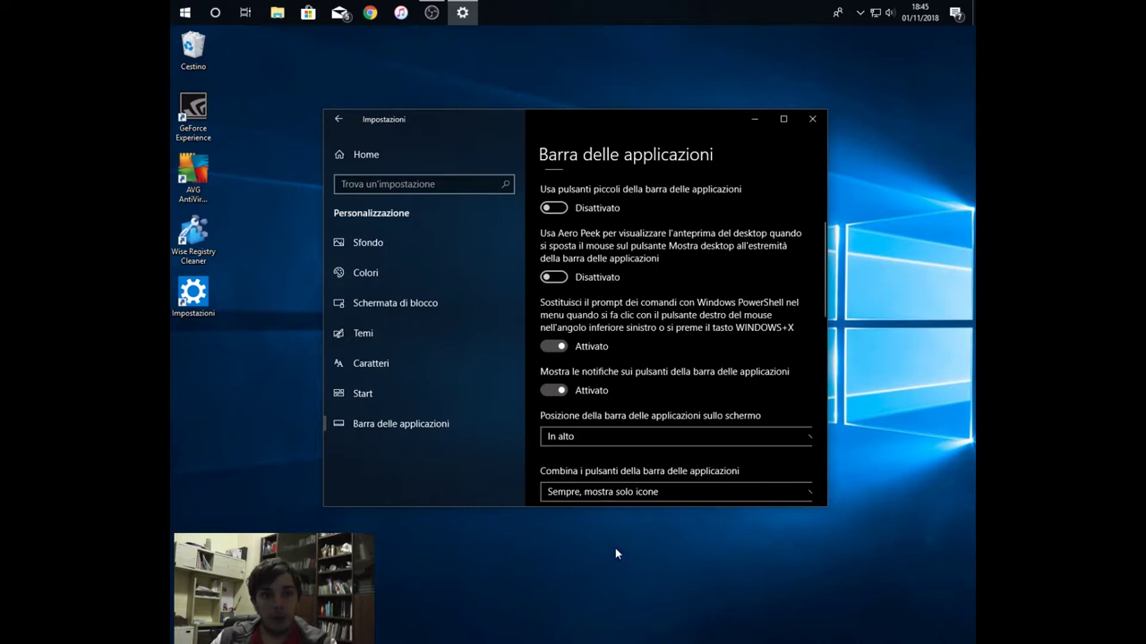
scroll(586, 197, "up", 4)
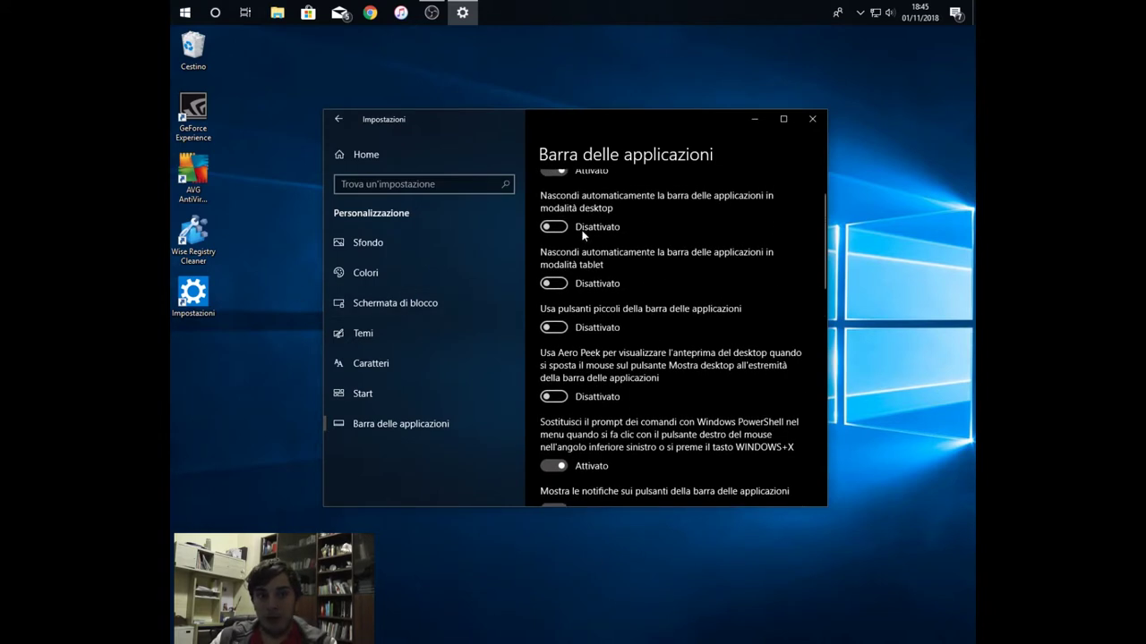
scroll(720, 262, "down", 5)
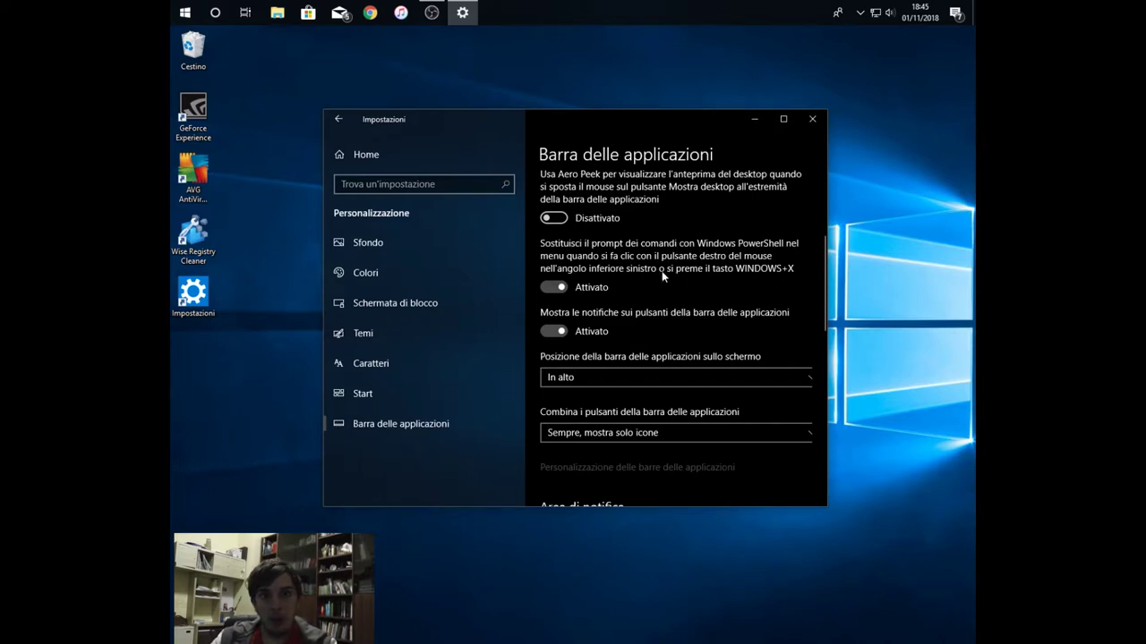
scroll(617, 380, "down", 3)
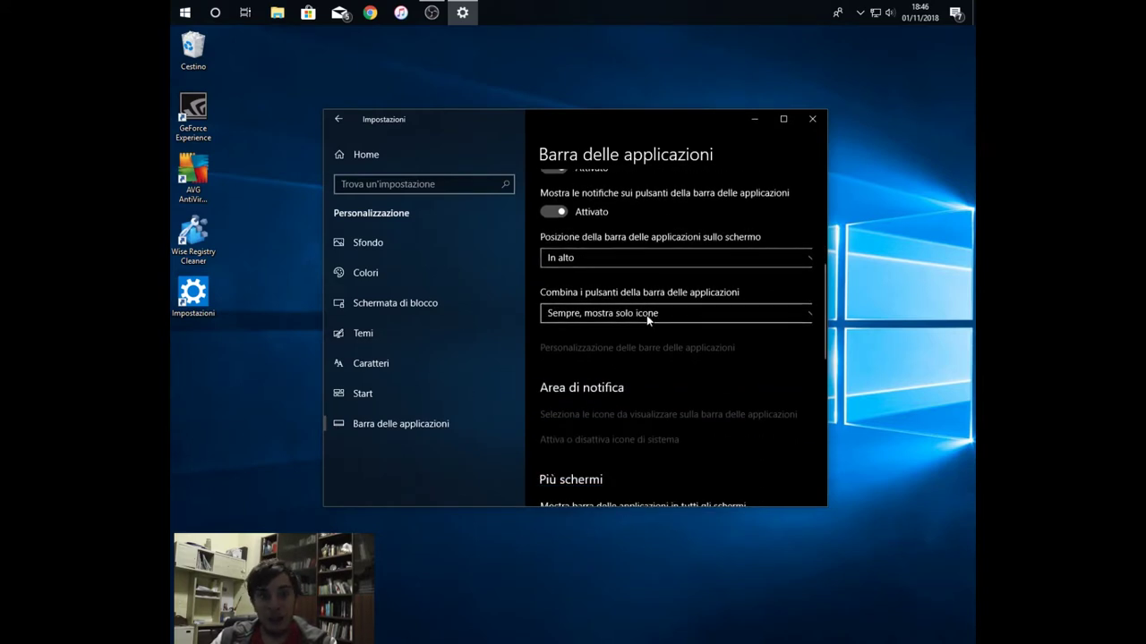
scroll(647, 317, "down", 2)
scroll(647, 315, "down", 6)
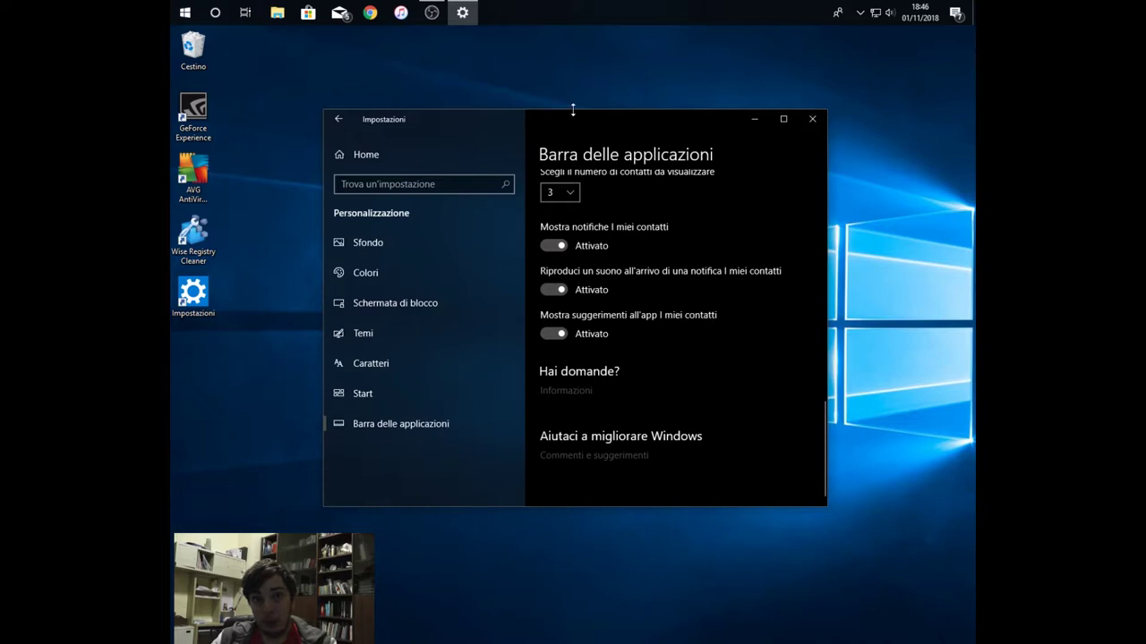
left_click(813, 120)
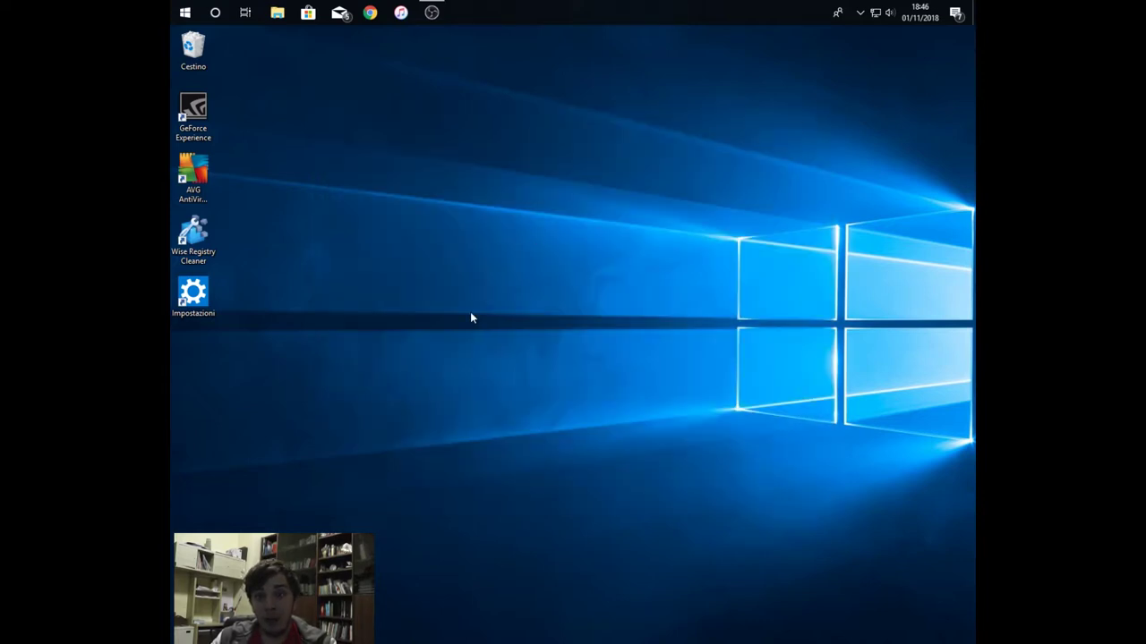
left_click(478, 281)
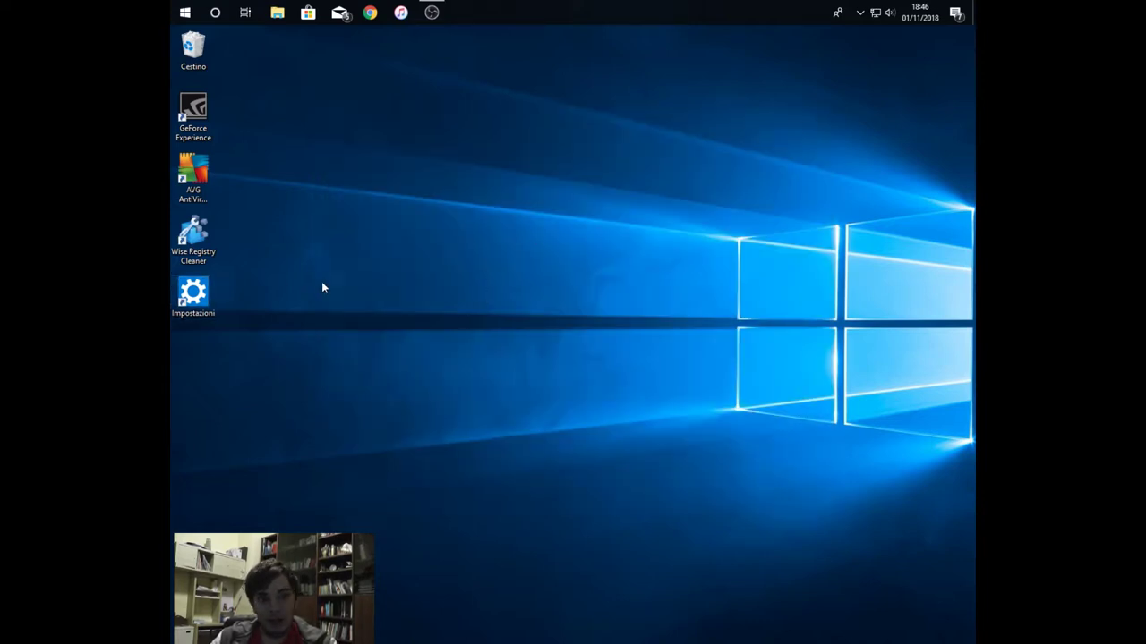
left_click_drag(409, 149, 667, 488)
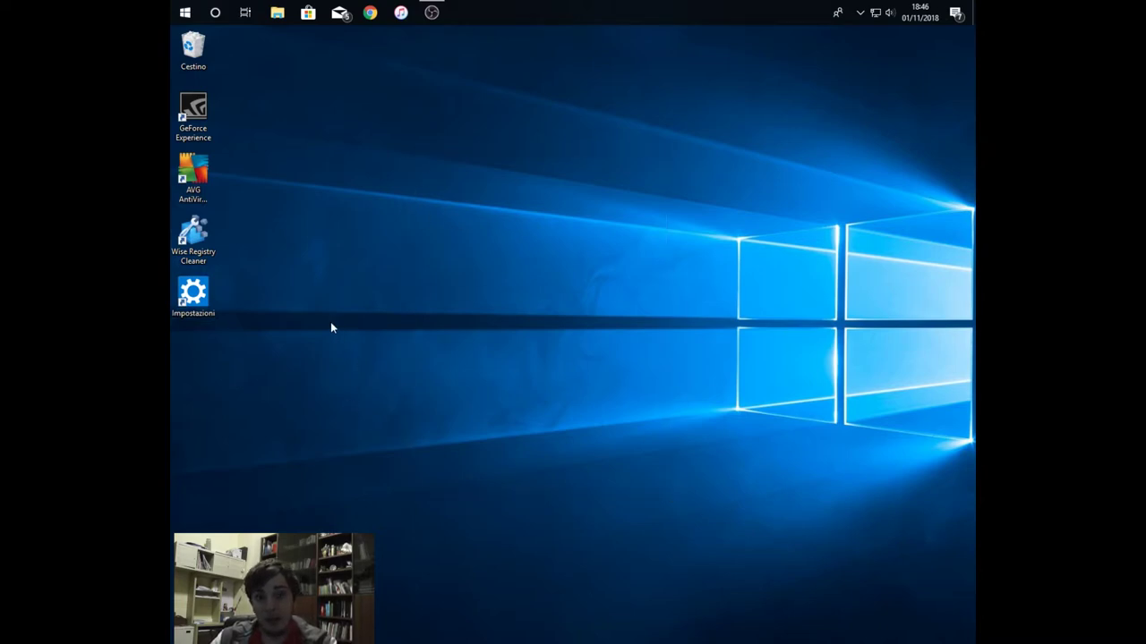
left_click_drag(452, 238, 431, 306)
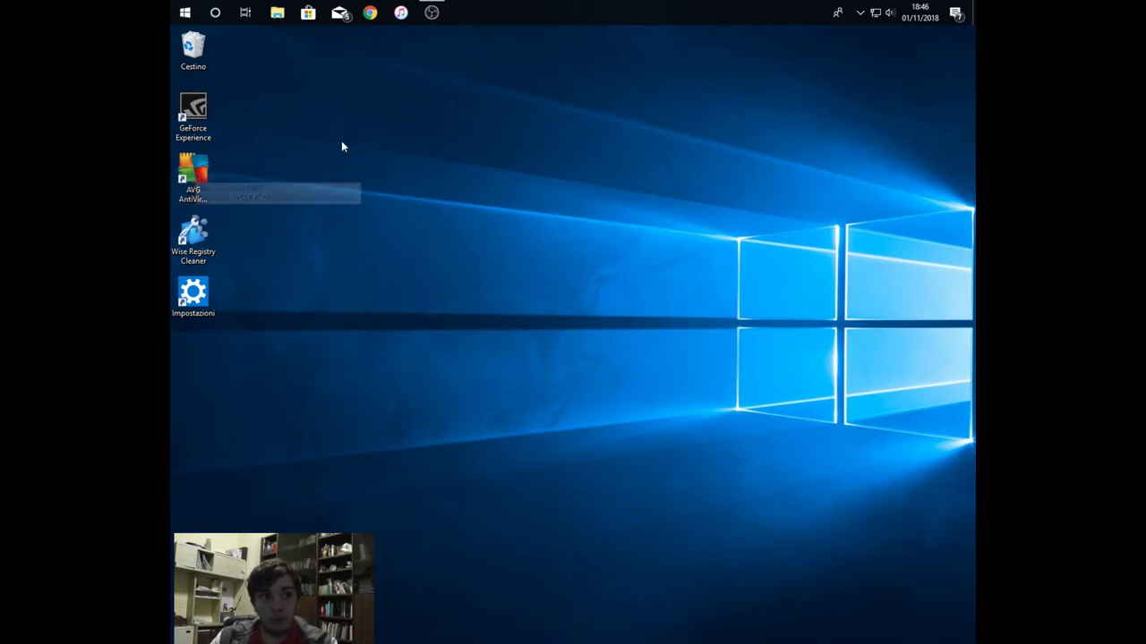
Open AVG AntiVirus Free from the desktop, examine its basic and complete protection overview, and close it.
double_click(192, 173)
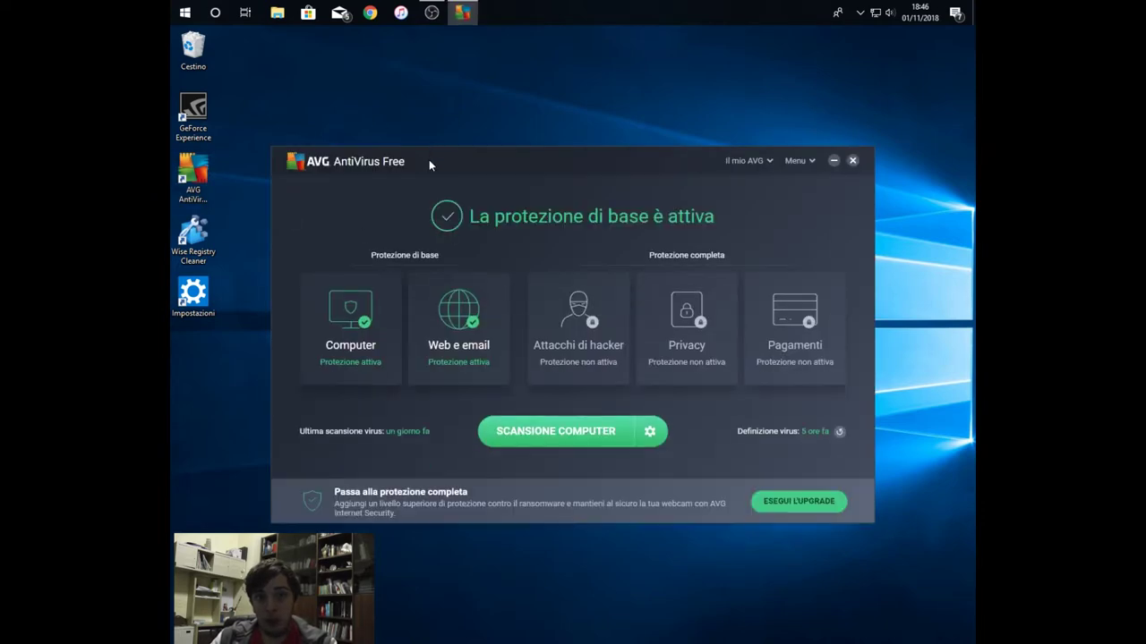
left_click_drag(429, 159, 430, 107)
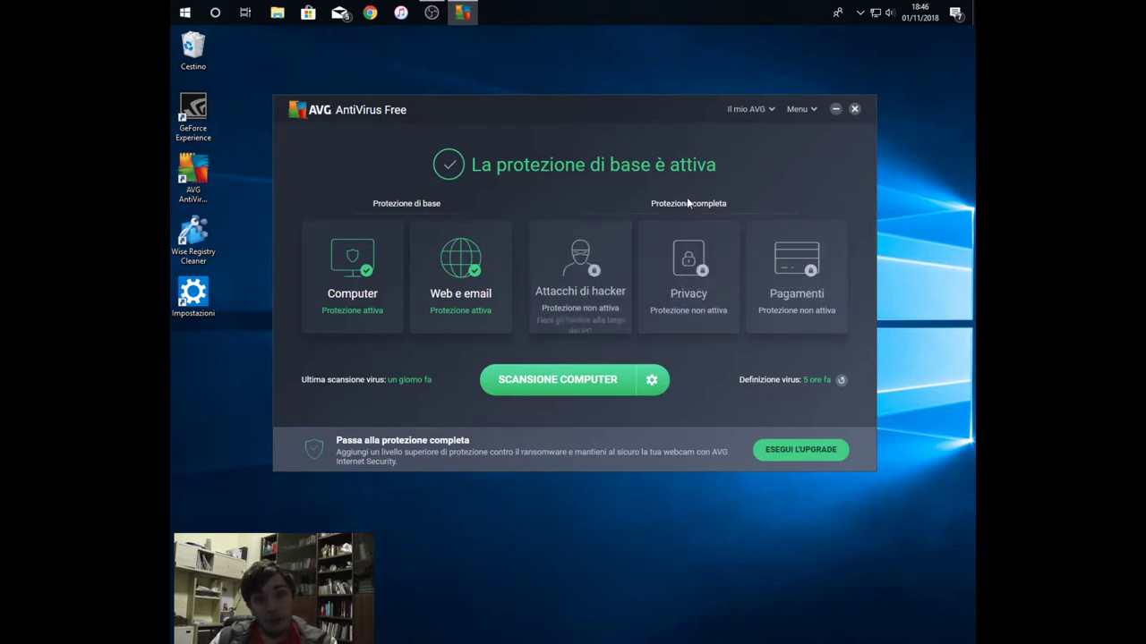
left_click(853, 108)
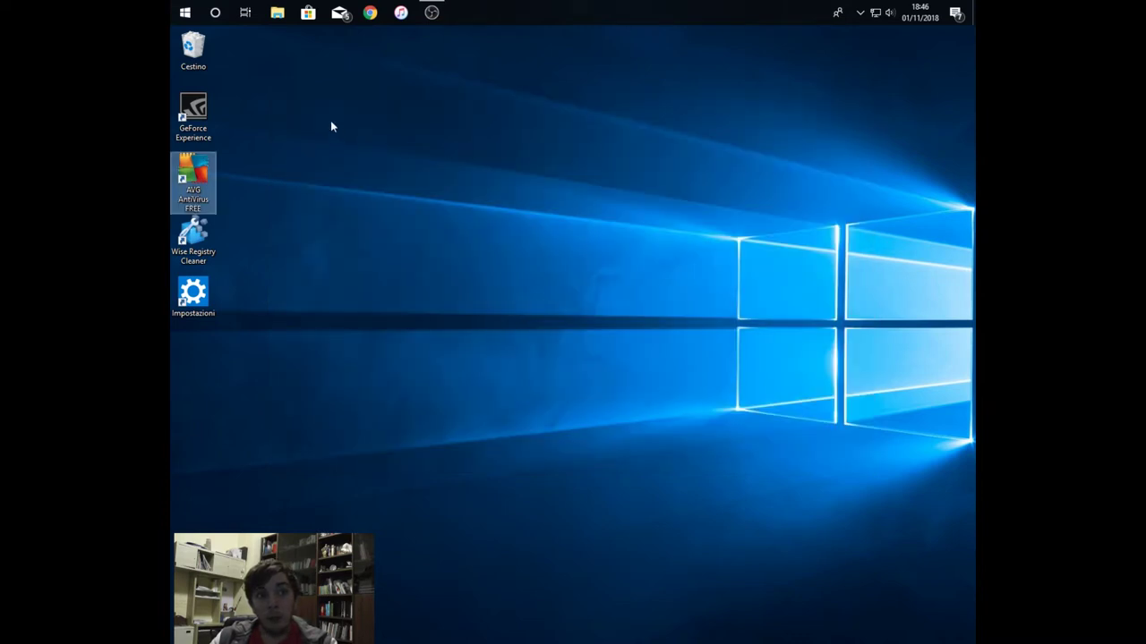
left_click_drag(331, 126, 596, 355)
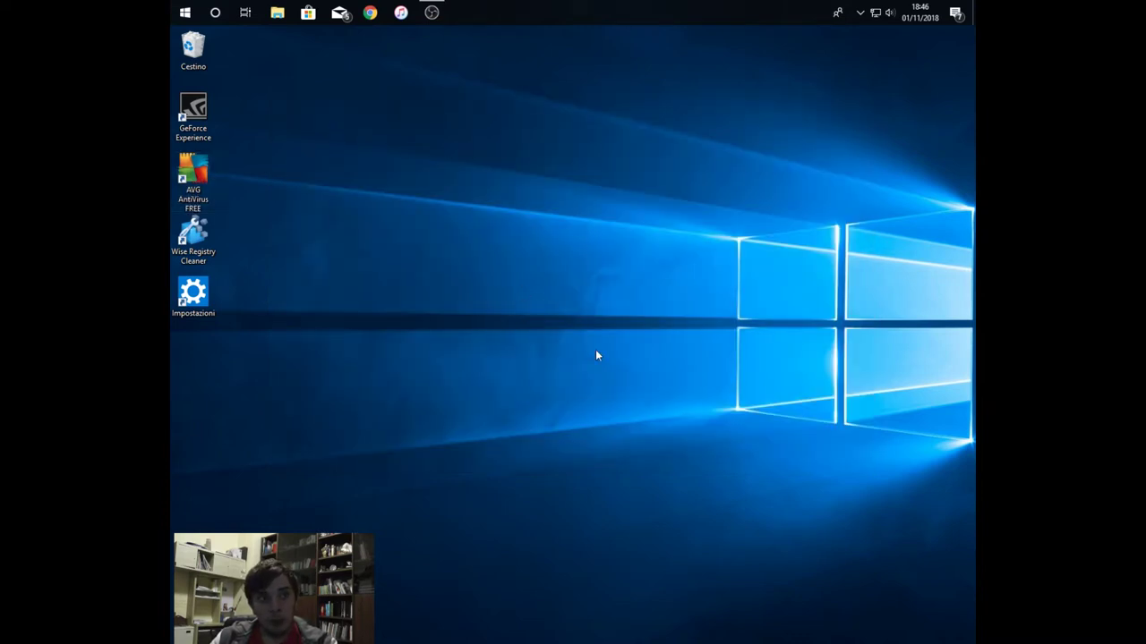
left_click_drag(583, 129, 755, 459)
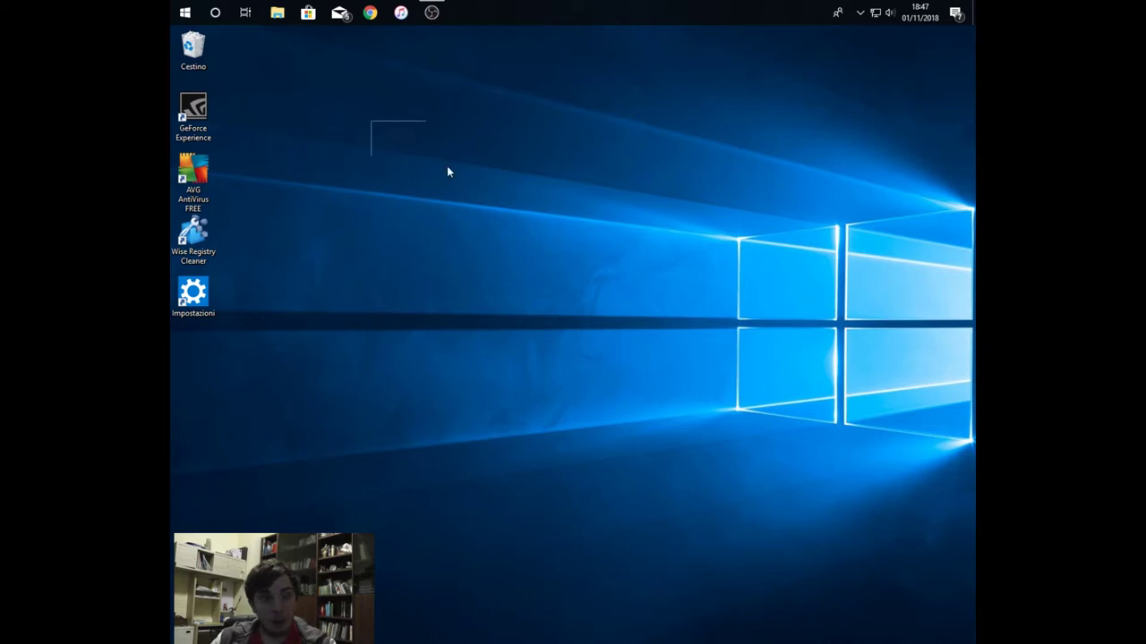
left_click_drag(448, 166, 605, 279)
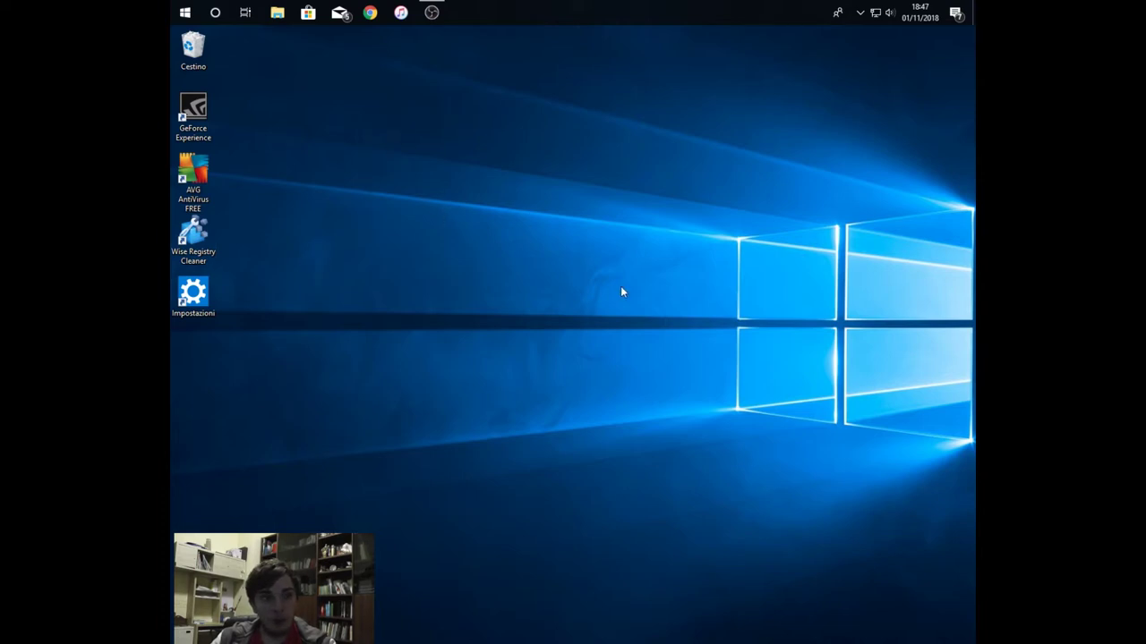
Open Wise Registry Cleaner, run a Scansione completa of the registry, and clean the detected problems.
left_click(176, 243)
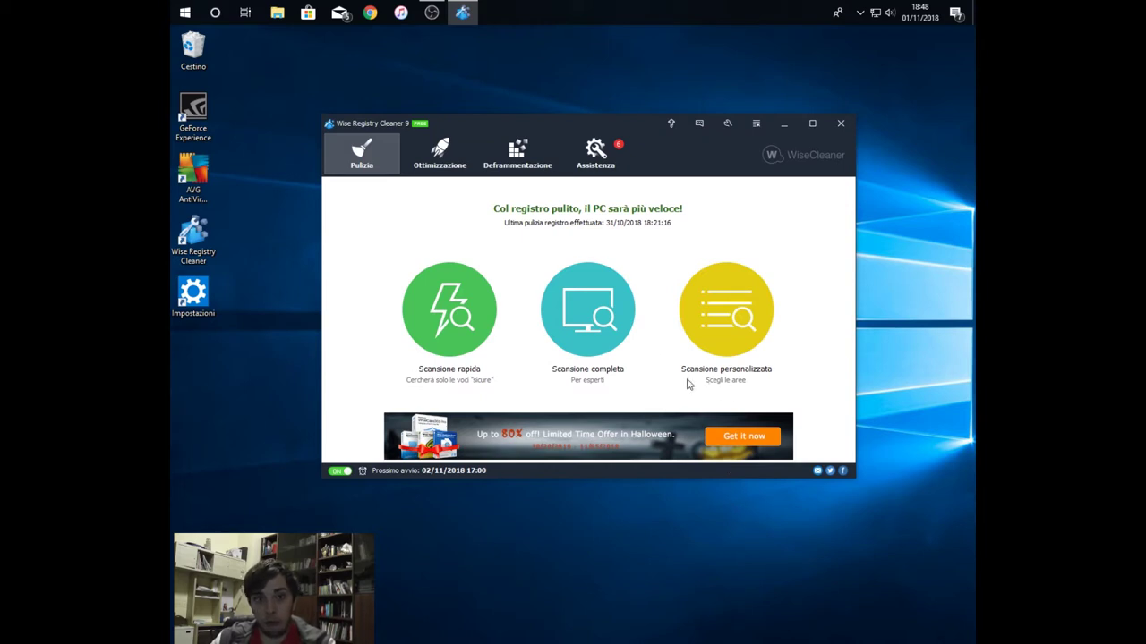
left_click(594, 319)
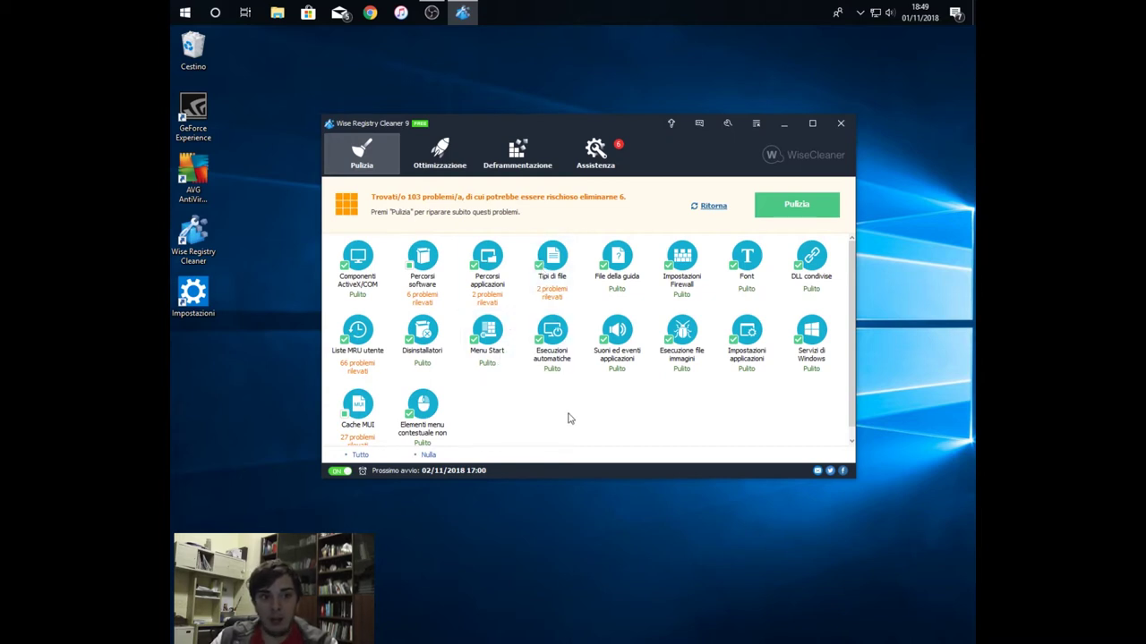
scroll(569, 421, "down", 1)
scroll(537, 407, "up", 1)
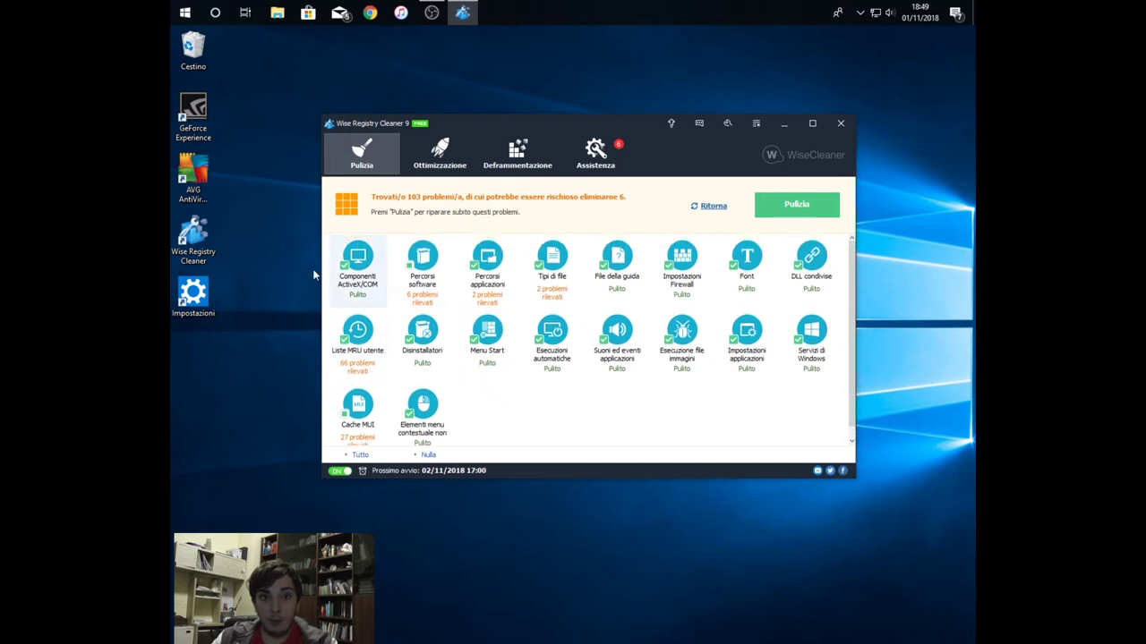
left_click(797, 207)
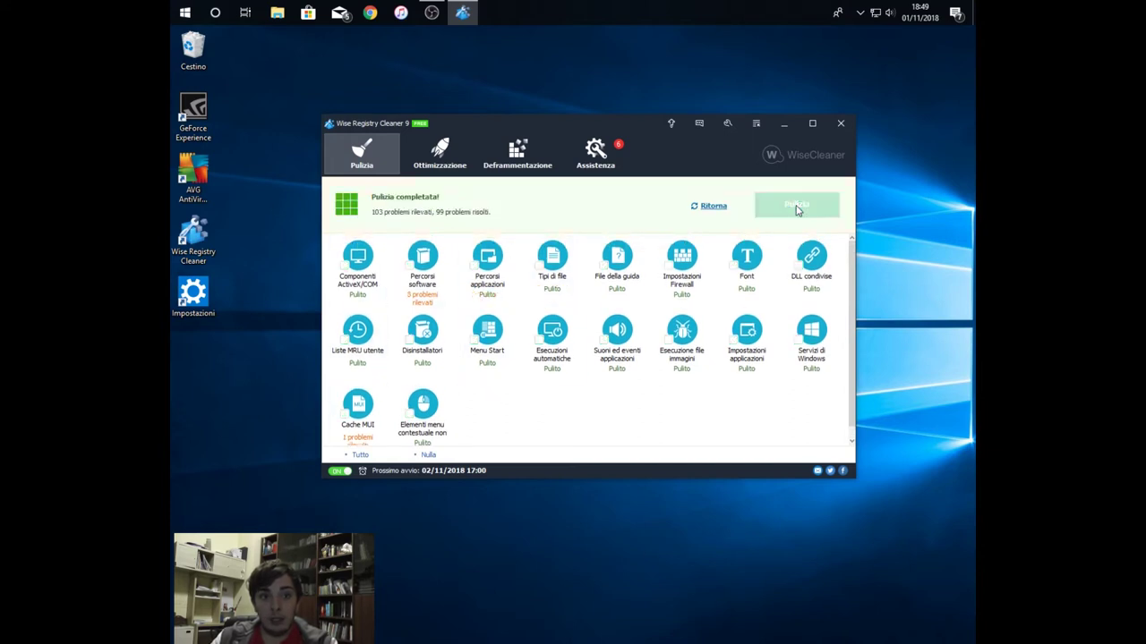
Clean the remaining registry problems in Percorsi software and Cache MUI, and return to the scan selection.
left_click(412, 268)
scroll(412, 287, "down", 1)
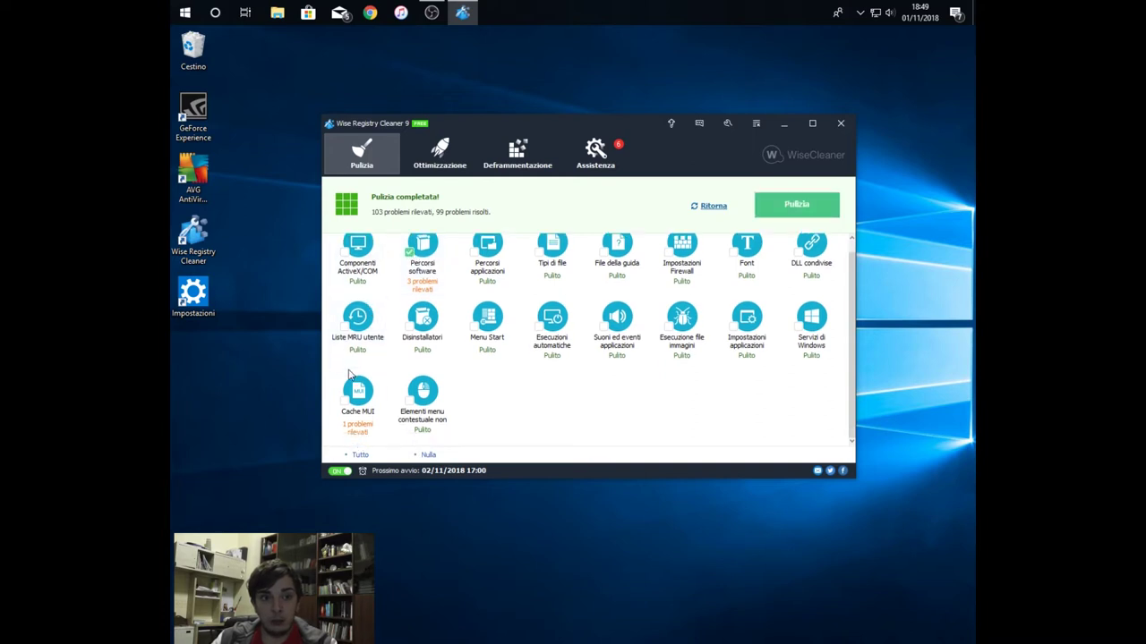
left_click(345, 400)
left_click(774, 208)
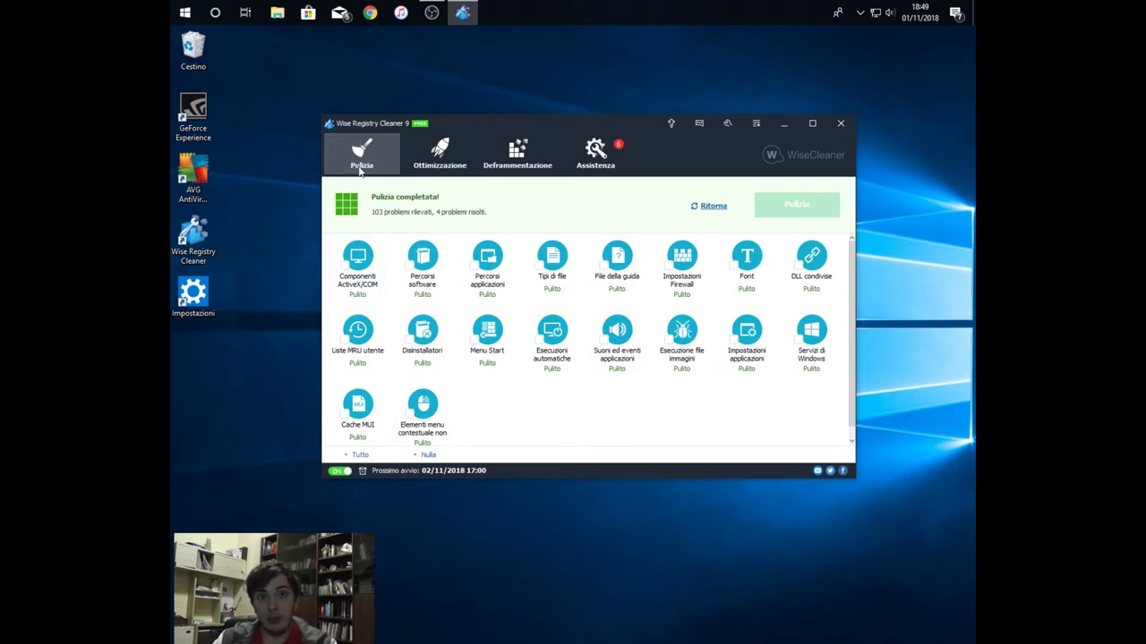
left_click(704, 207)
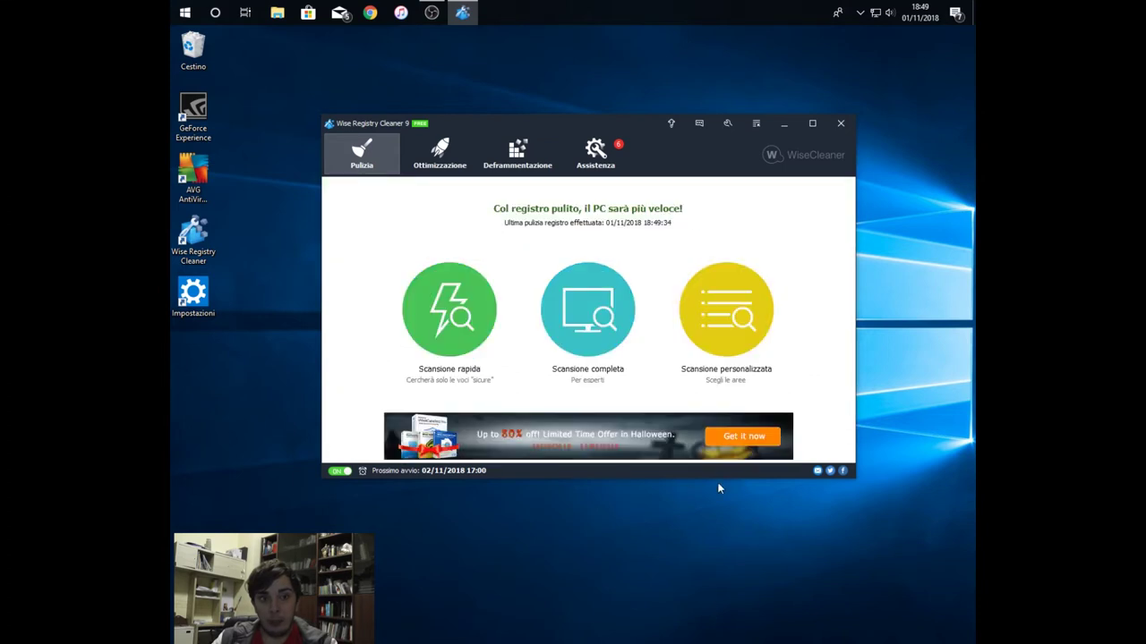
Review the Ottimizzazione list and apply the pending TTL (Time To Live) network optimization.
left_click(461, 158)
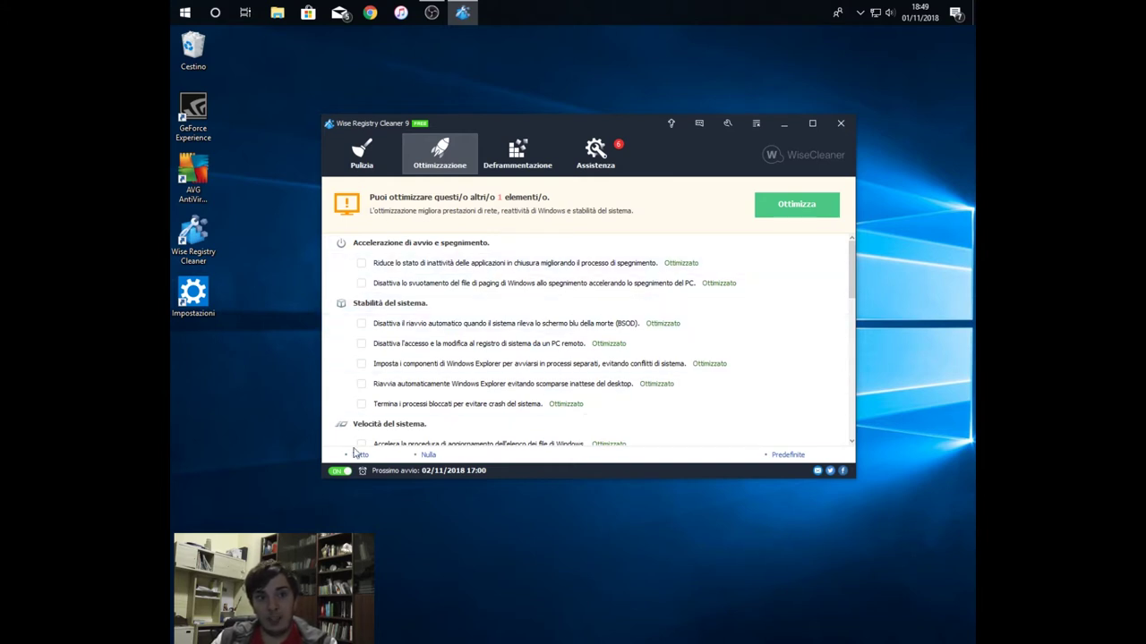
scroll(506, 287, "down", 10)
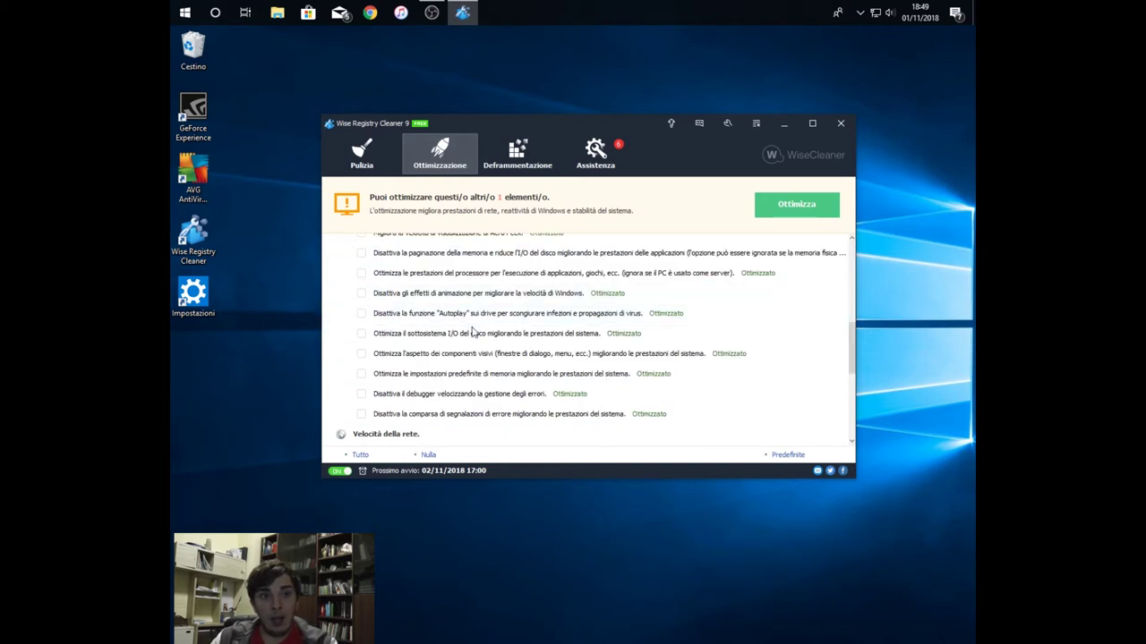
scroll(472, 334, "up", 10)
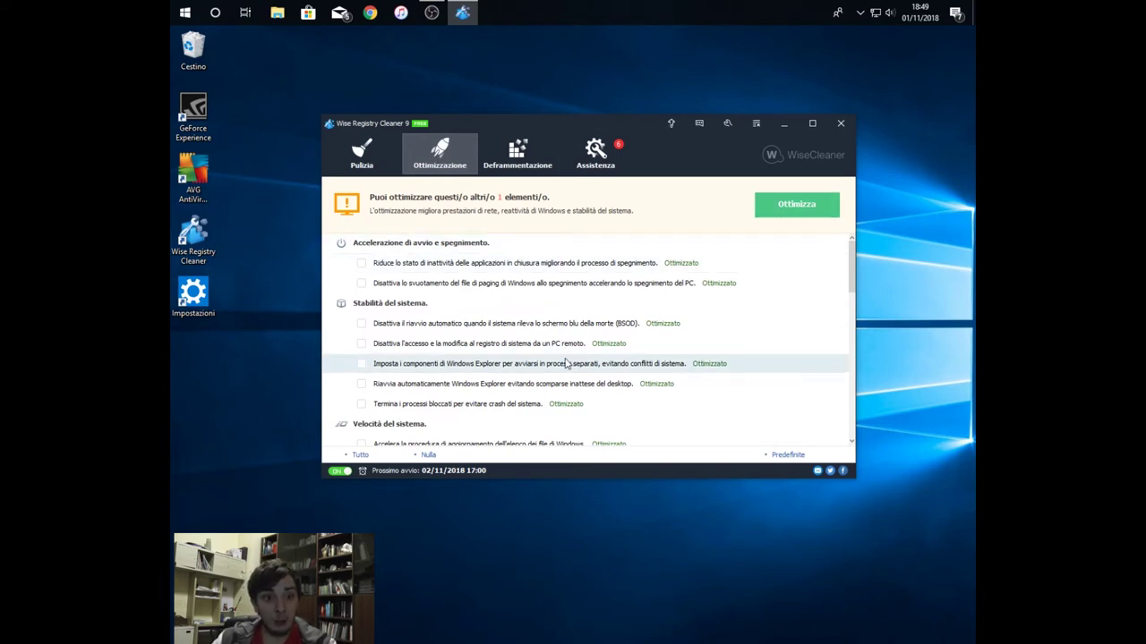
scroll(537, 394, "down", 10)
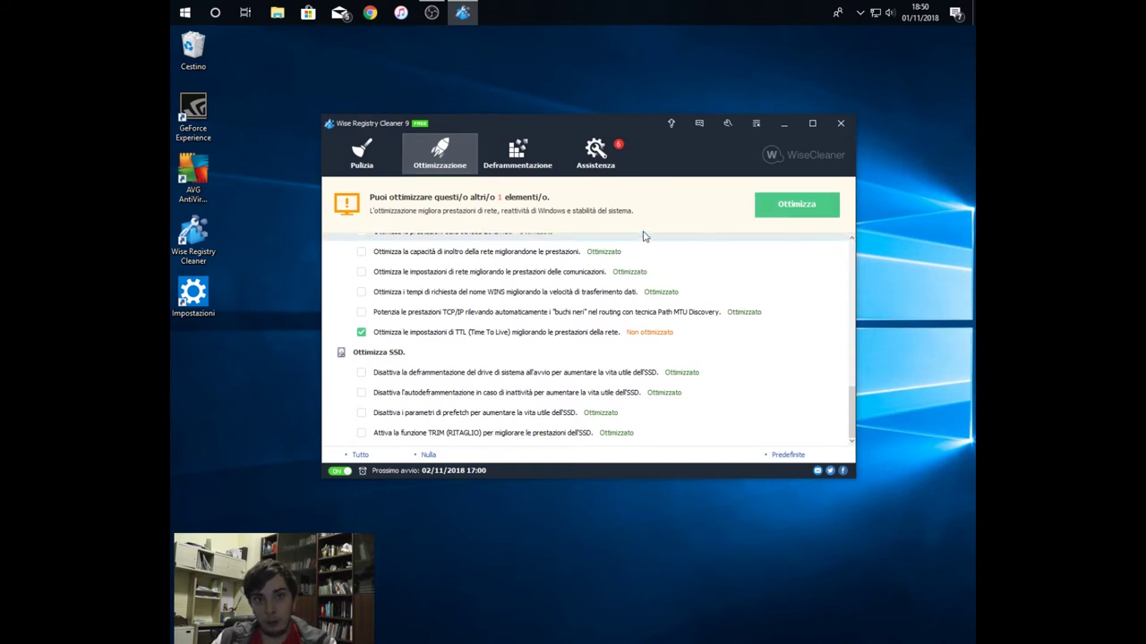
left_click(810, 211)
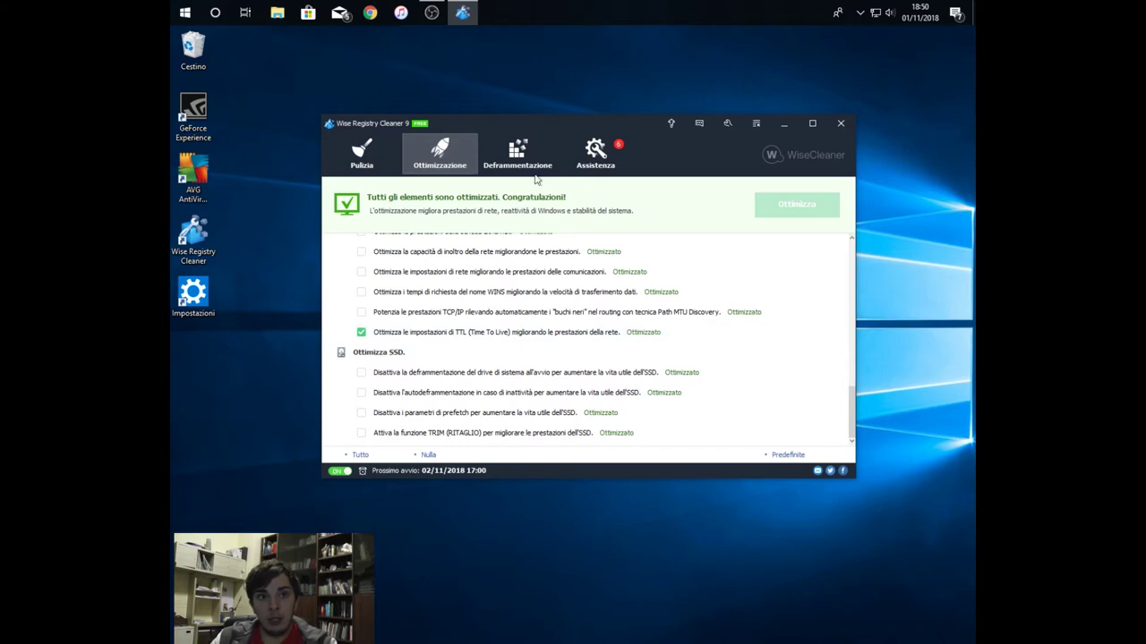
scroll(449, 420, "up", 10)
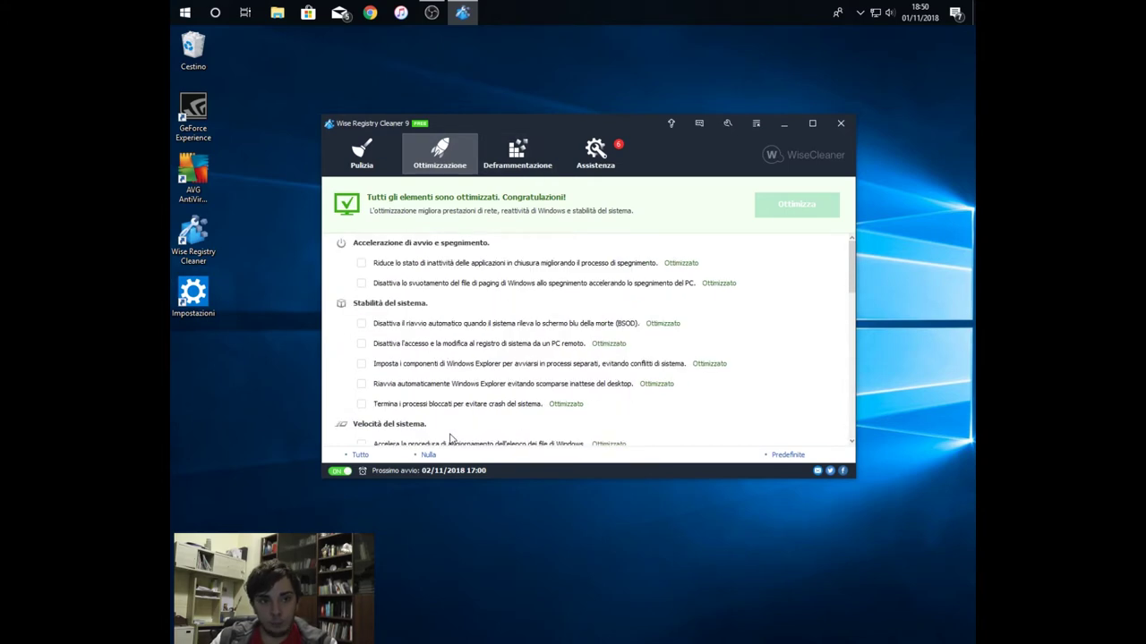
scroll(443, 336, "down", 10)
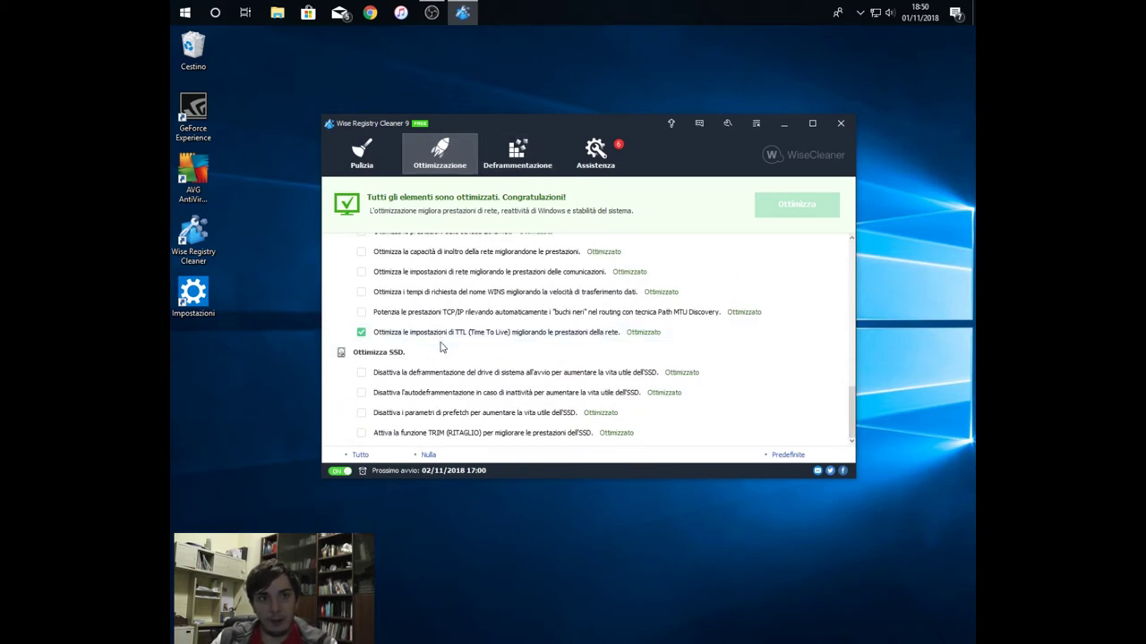
Analyze the registry for defragmentation, examine the redundancy of its sections, and close Wise Registry Cleaner without defragmenting.
left_click(515, 166)
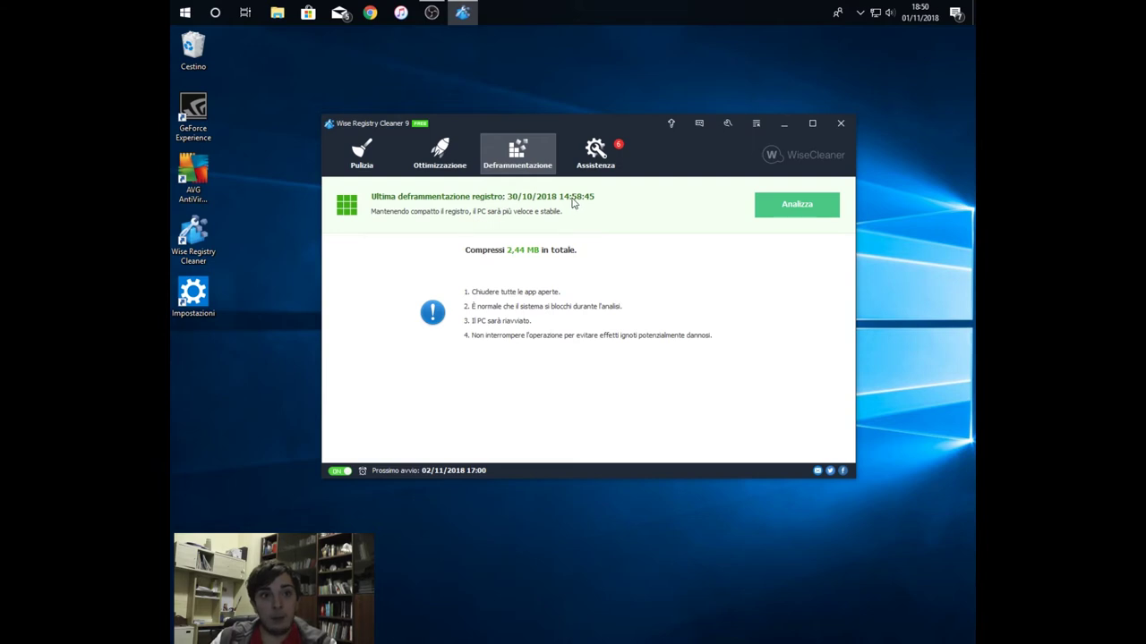
left_click(795, 218)
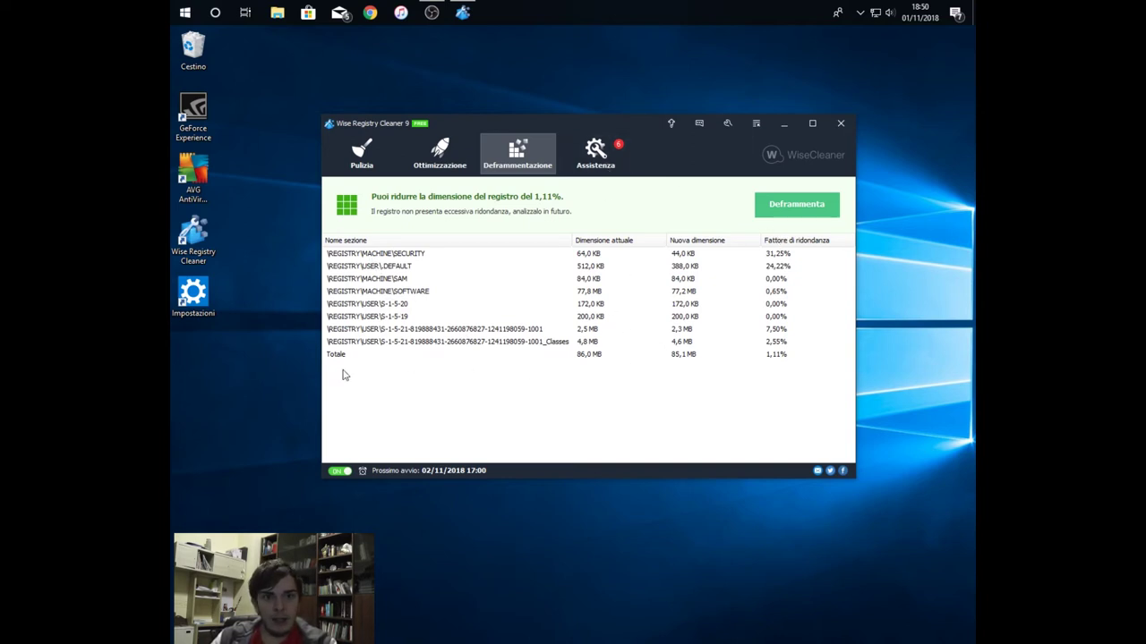
left_click(766, 358)
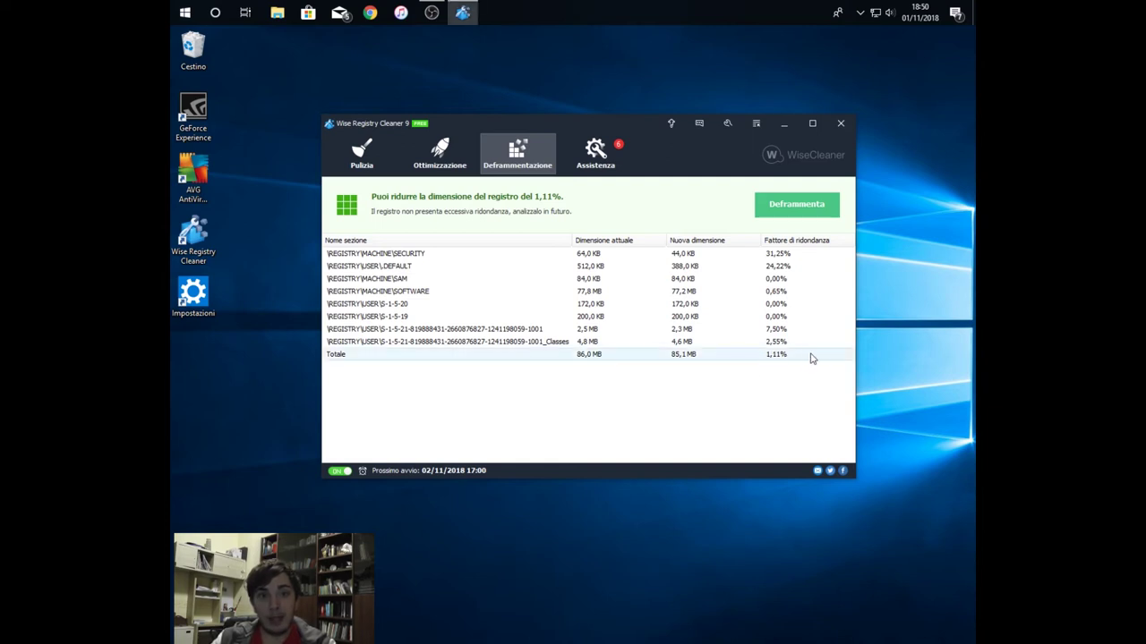
left_click(840, 127)
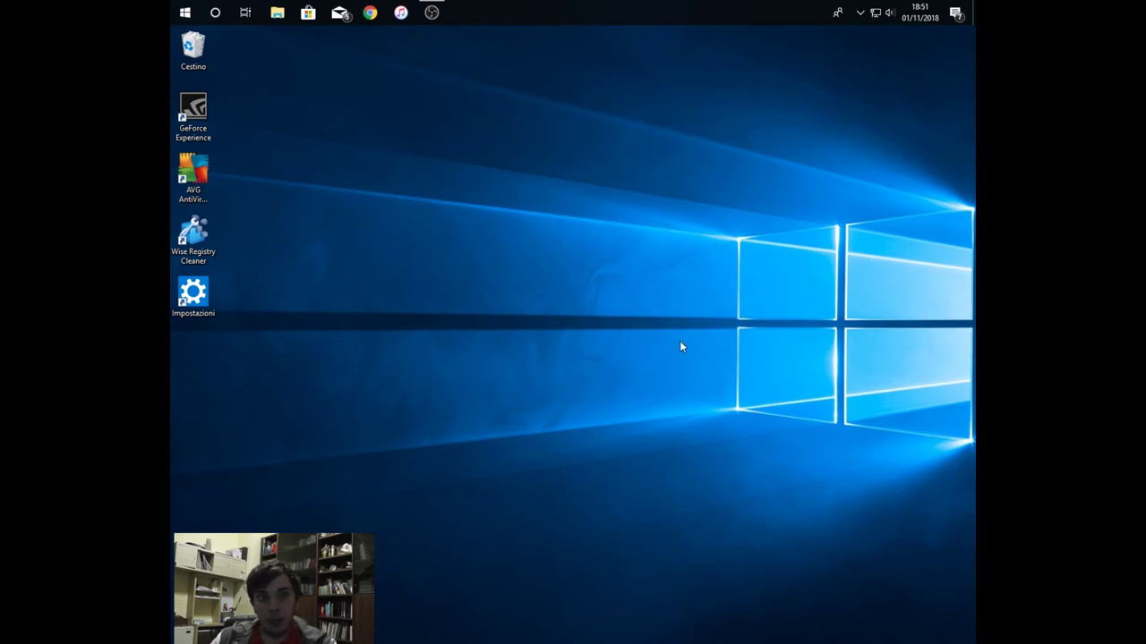
left_click_drag(389, 146, 657, 392)
left_click_drag(440, 83, 762, 403)
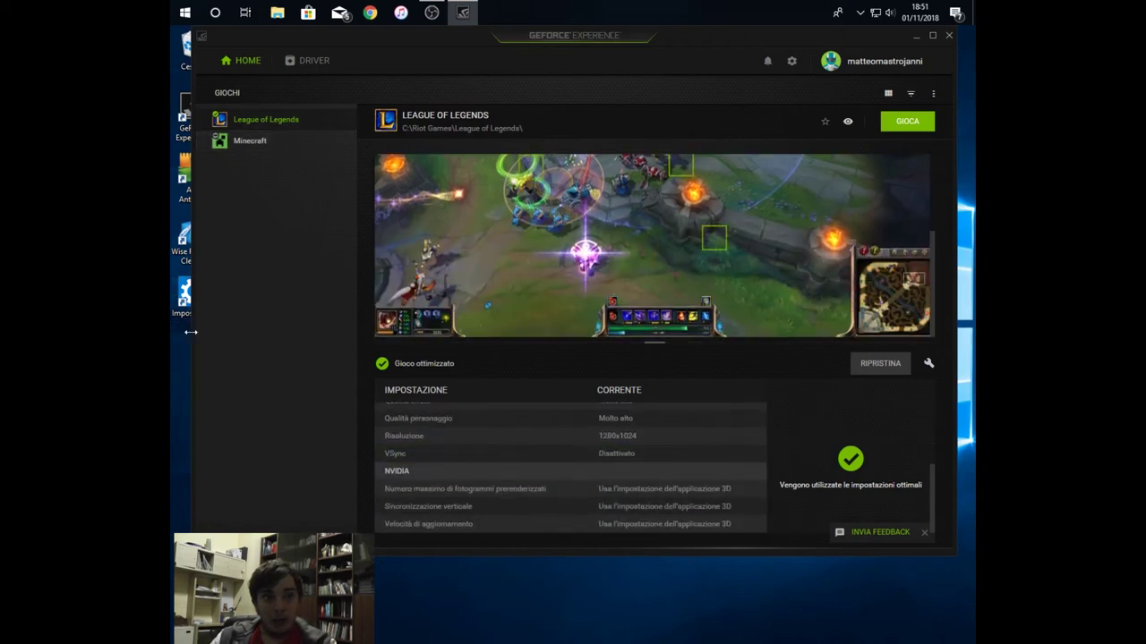
Widen the GeForce Experience window slightly, check for GeForce driver updates, examine the driver page, and close the program.
mouse_move(189, 322)
left_mouse_down()
mouse_move(224, 326)
mouse_move(185, 327)
left_mouse_up()
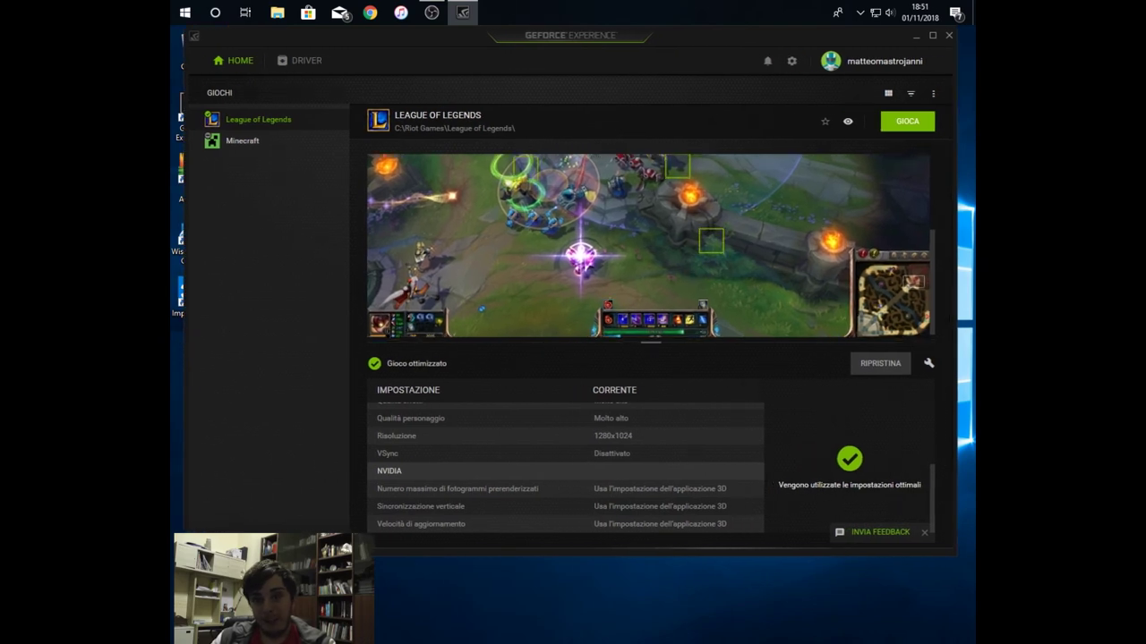
left_click(309, 63)
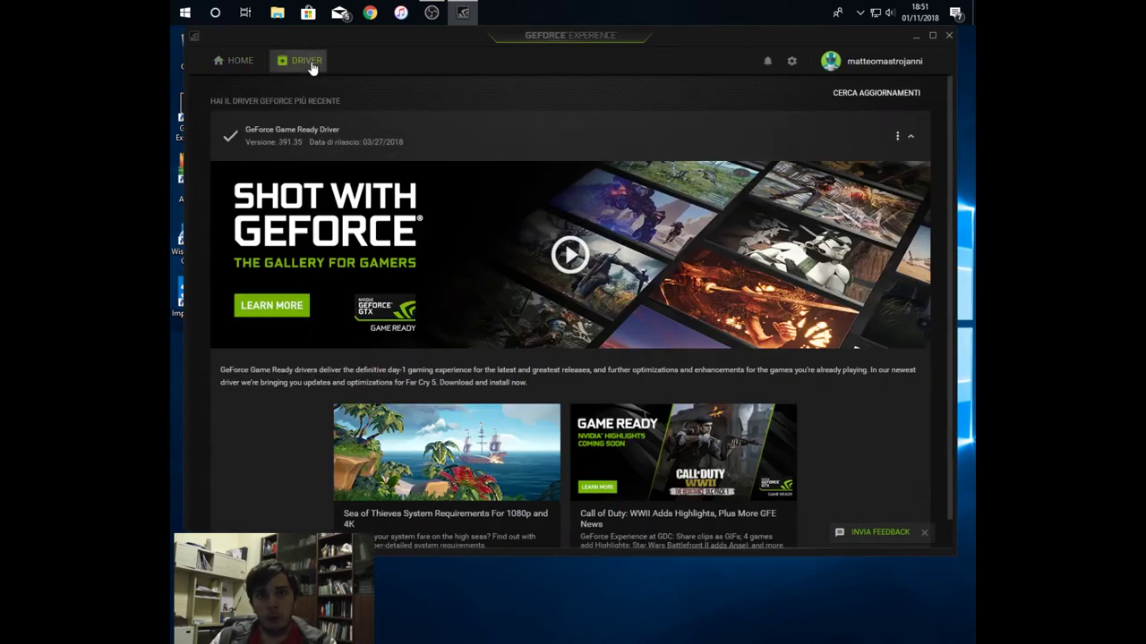
left_click(884, 96)
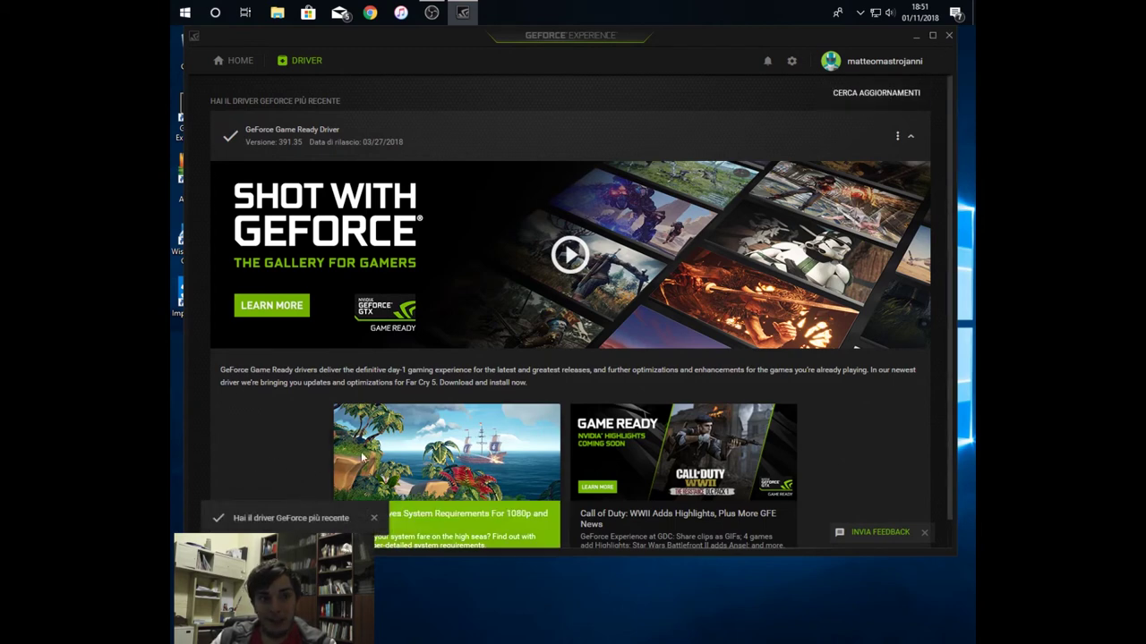
scroll(547, 255, "down", 1)
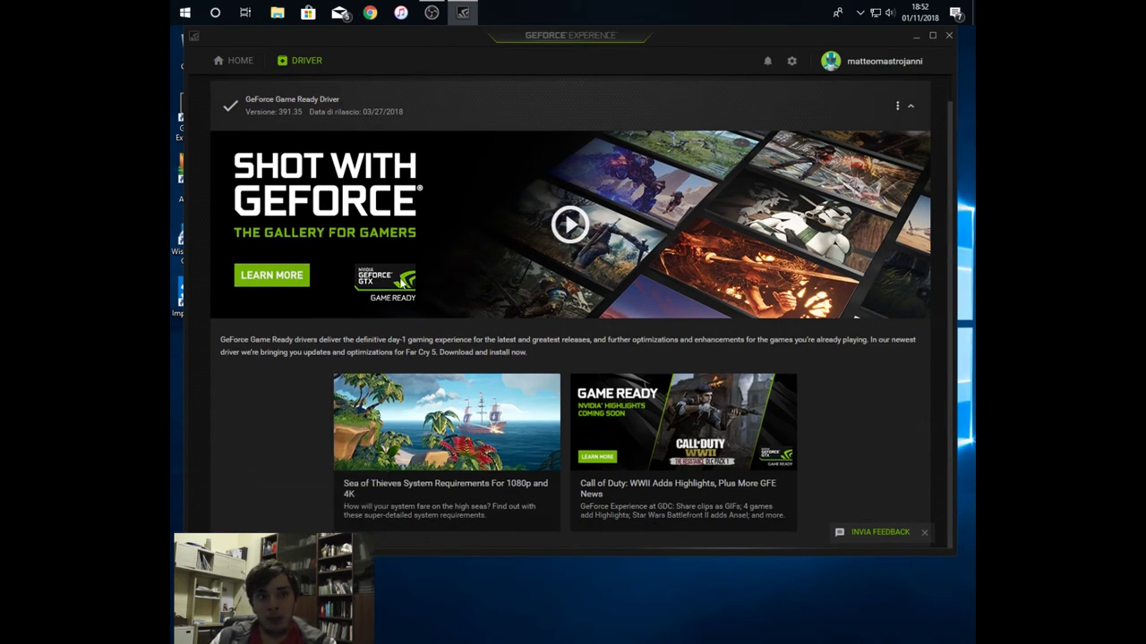
scroll(402, 283, "up", 1)
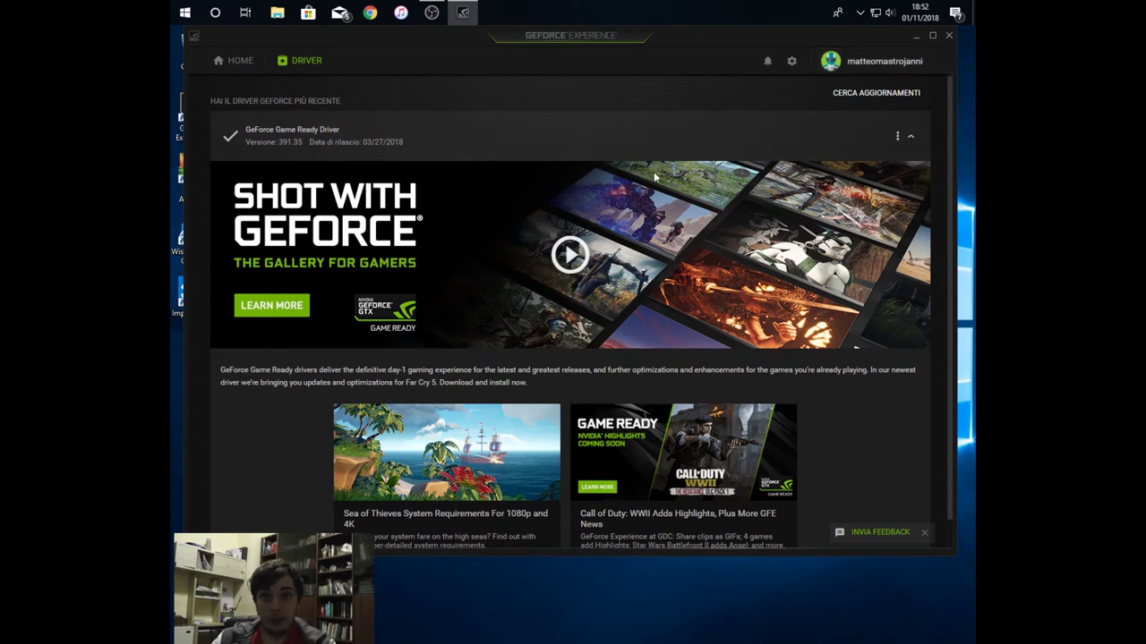
left_click(949, 36)
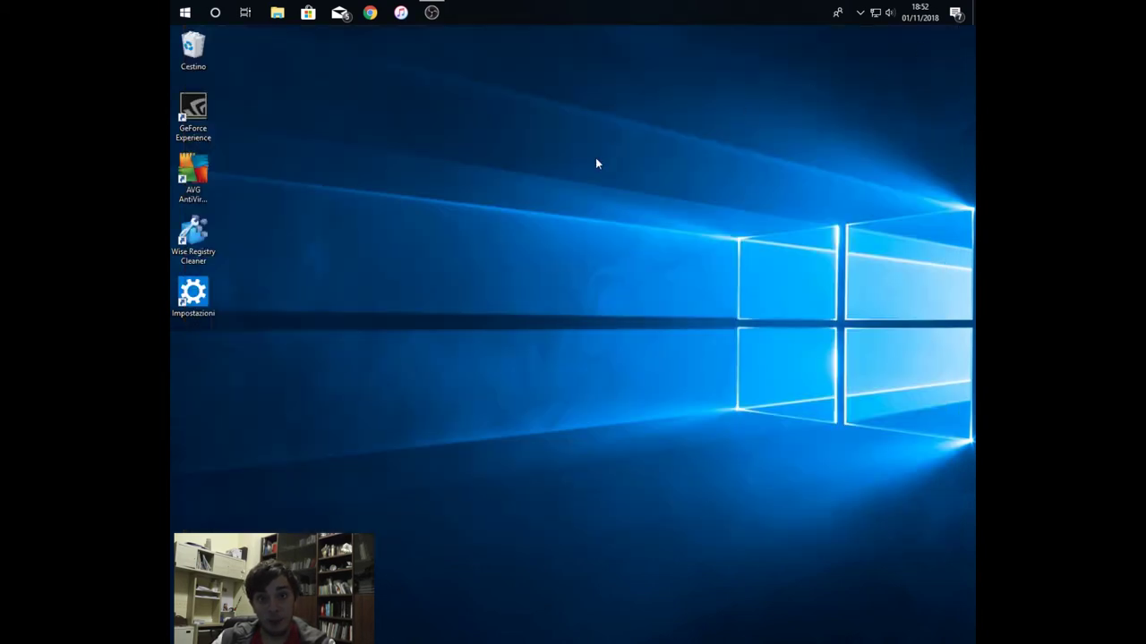
View the hidden notification area icons and the speaker volume control, and dismiss both.
left_click(861, 15)
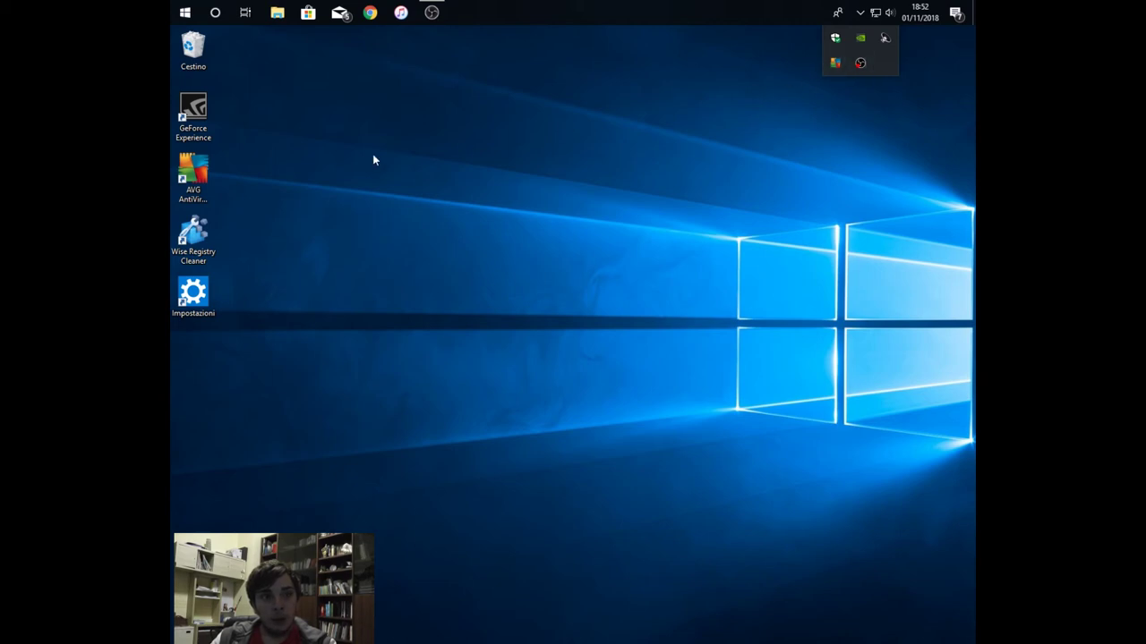
left_click(172, 434)
left_click_drag(426, 110, 831, 309)
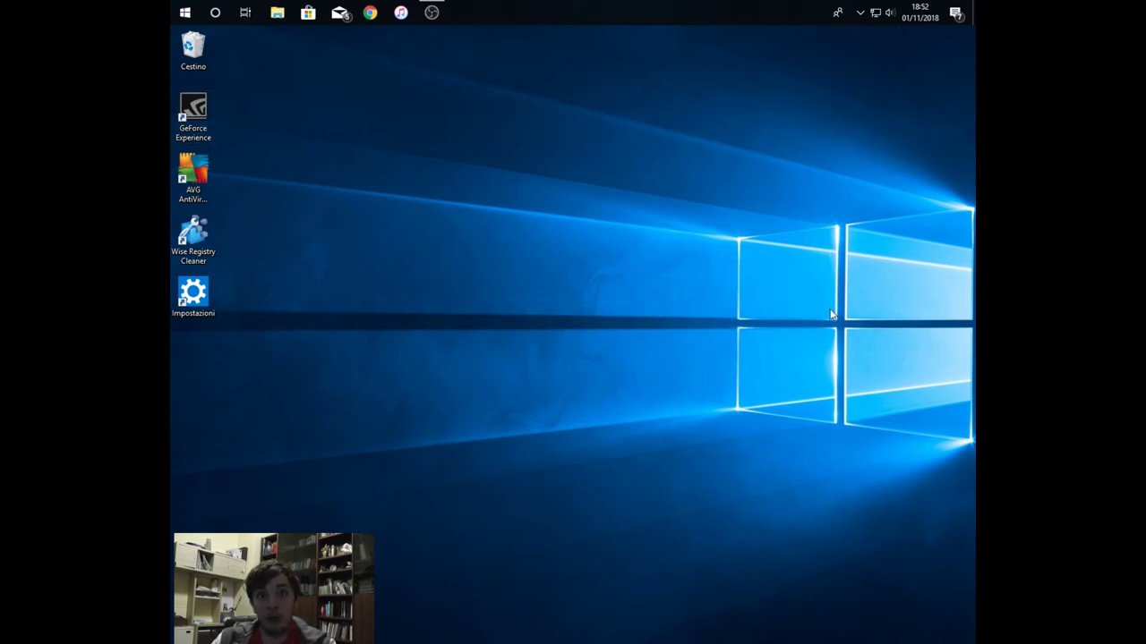
left_click(890, 13)
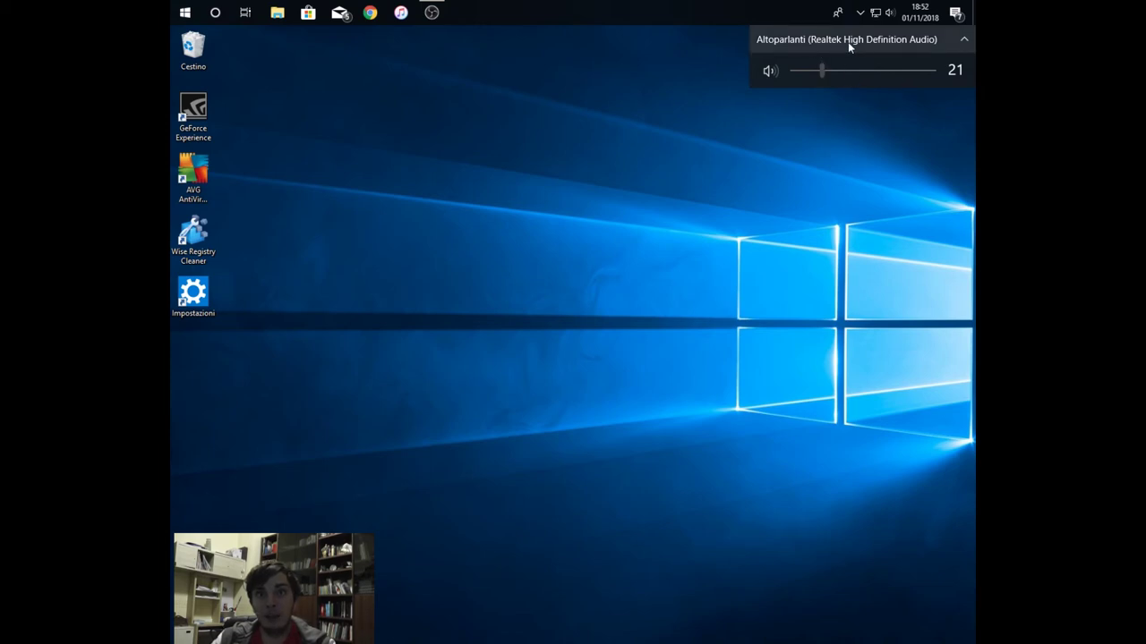
left_click(464, 139)
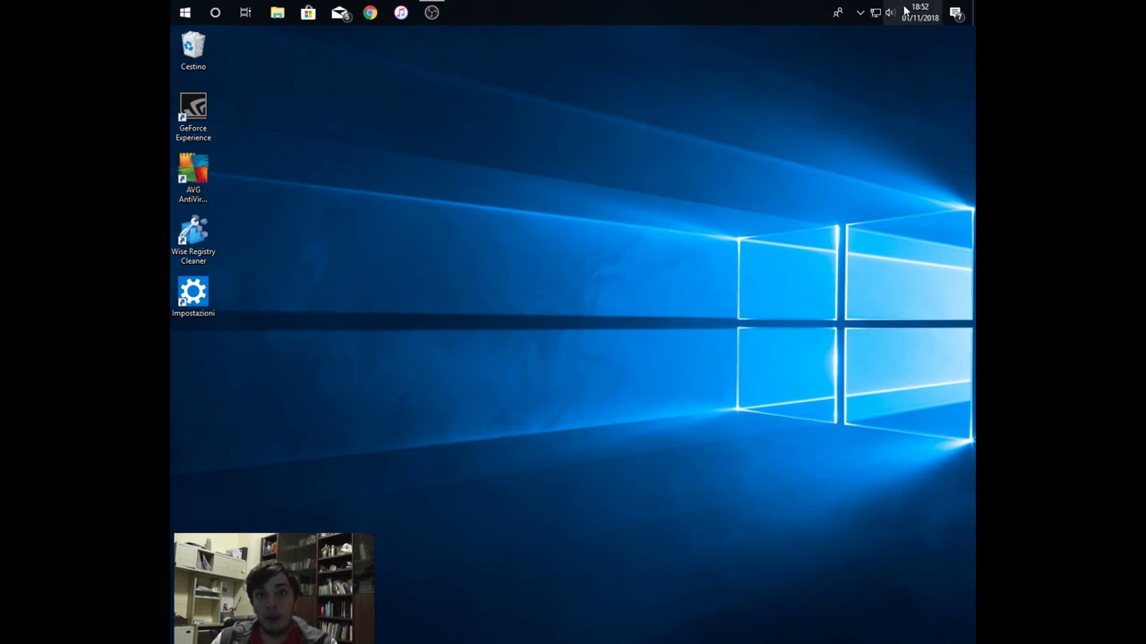
Open Gestione Sonoro from the hidden audio icon in the notification area.
left_click(861, 12)
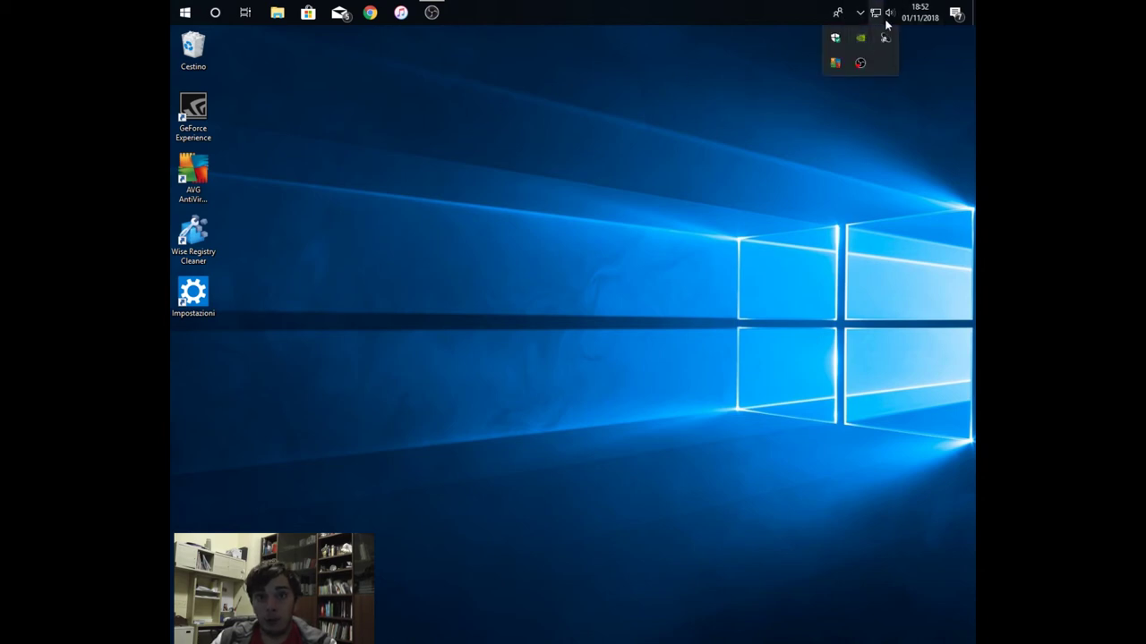
left_click(884, 41)
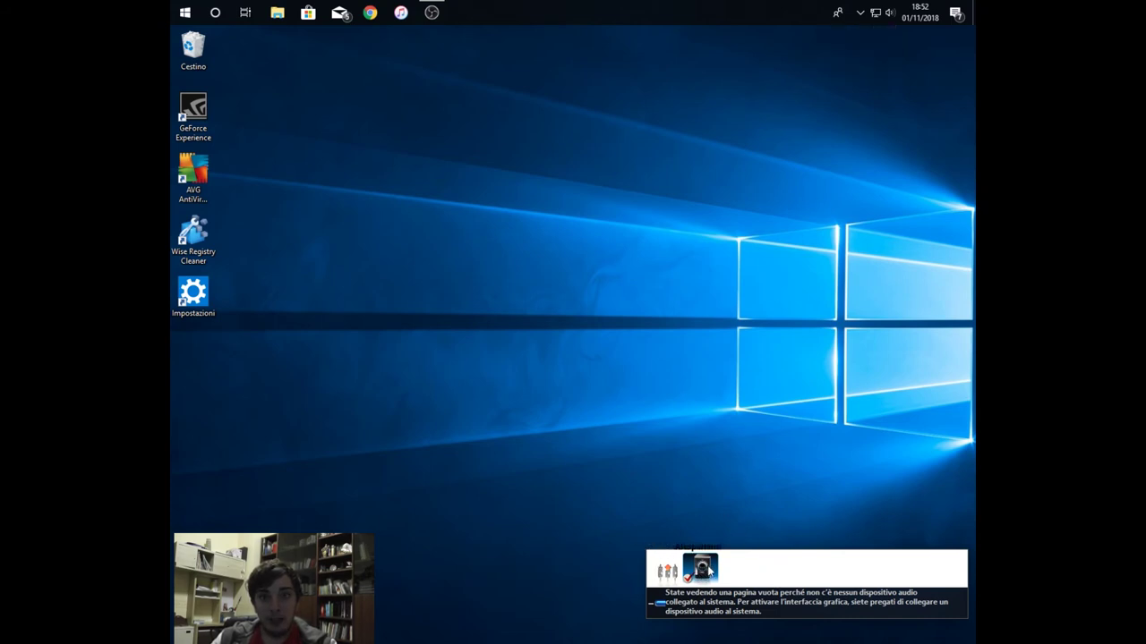
left_click(669, 473)
left_click(862, 11)
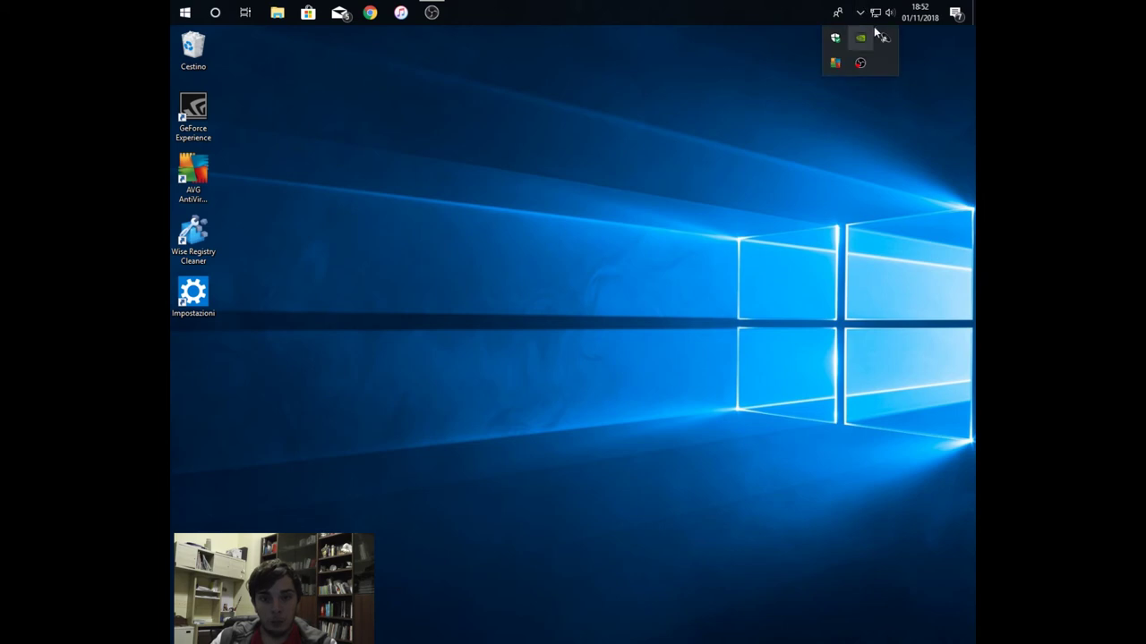
left_click(885, 39)
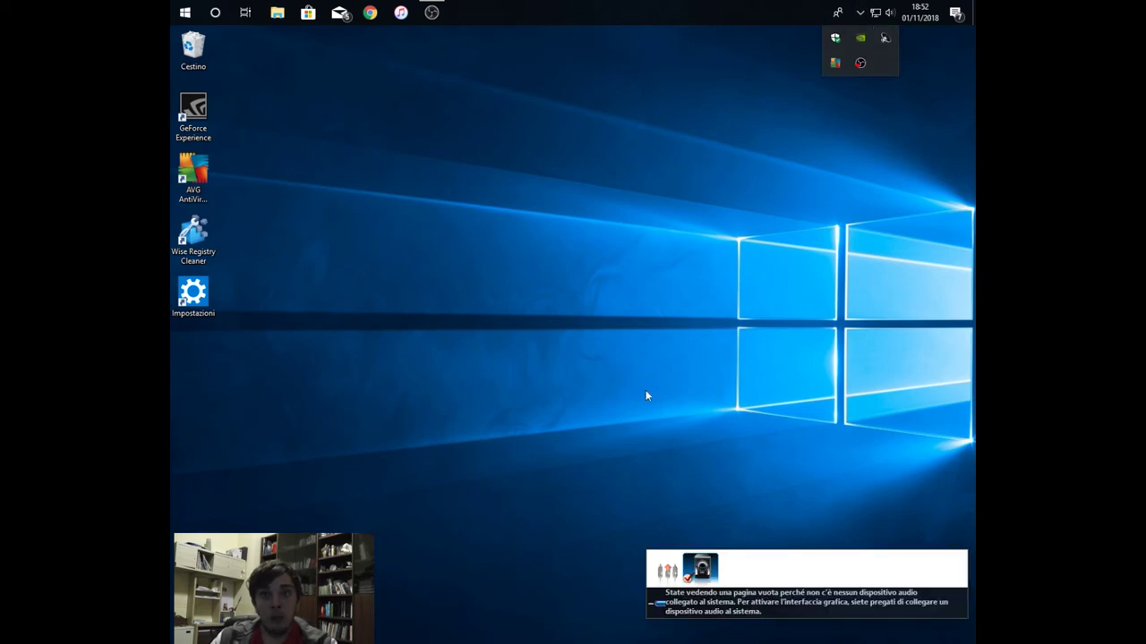
right_click(887, 37)
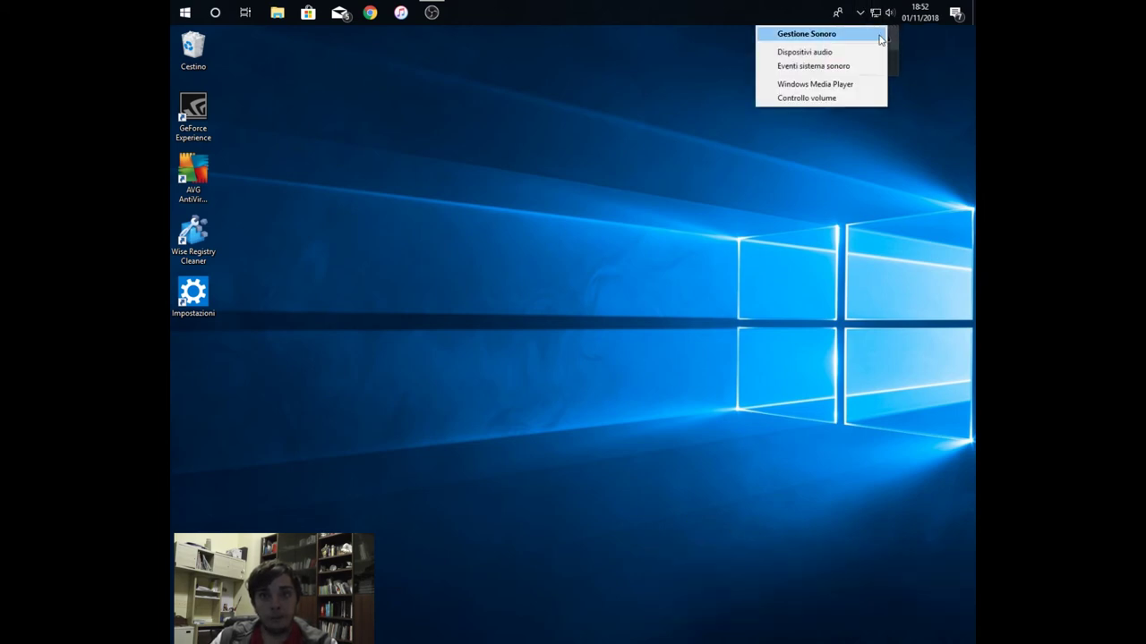
left_click(833, 38)
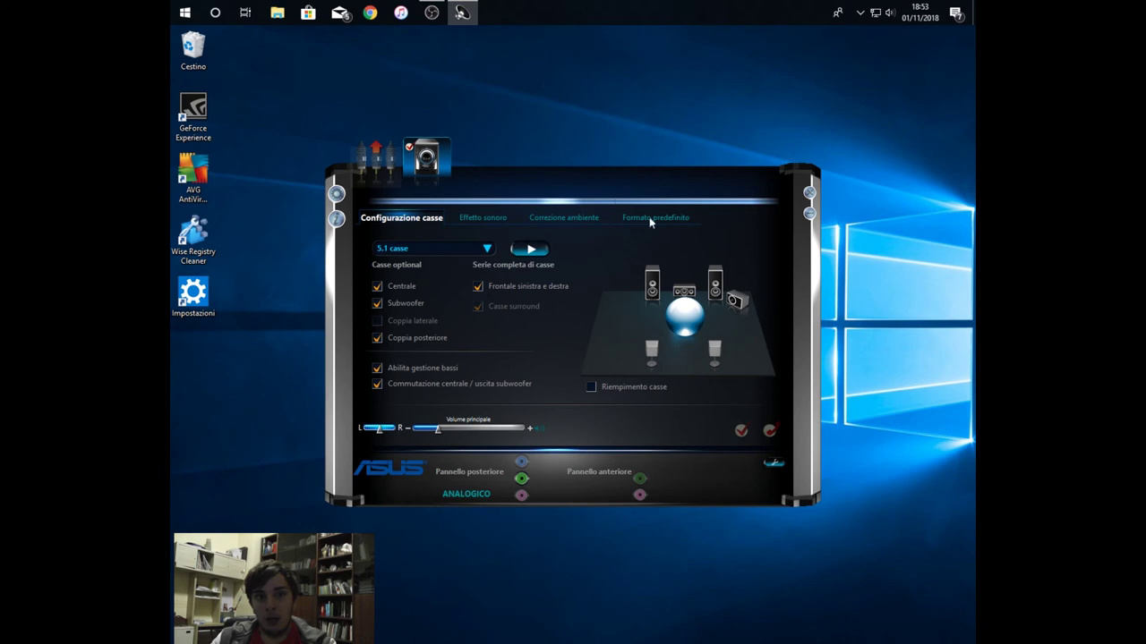
Examine the Effetto sonoro, Correzione ambiente and Formato predefinito settings, including the available default sample formats.
left_click(492, 217)
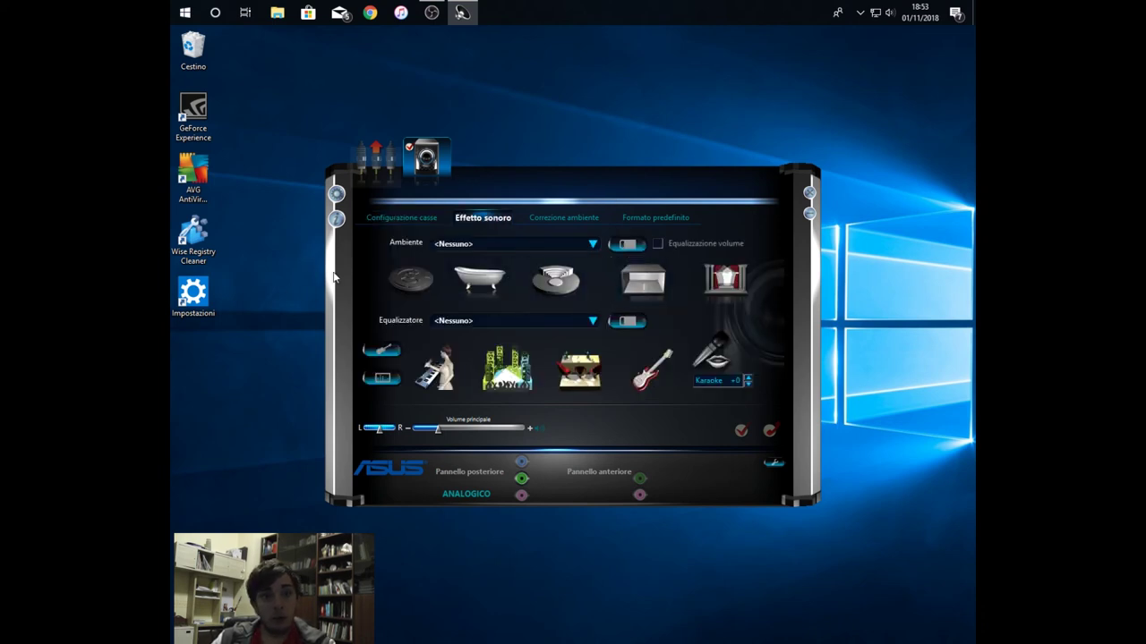
left_click(569, 217)
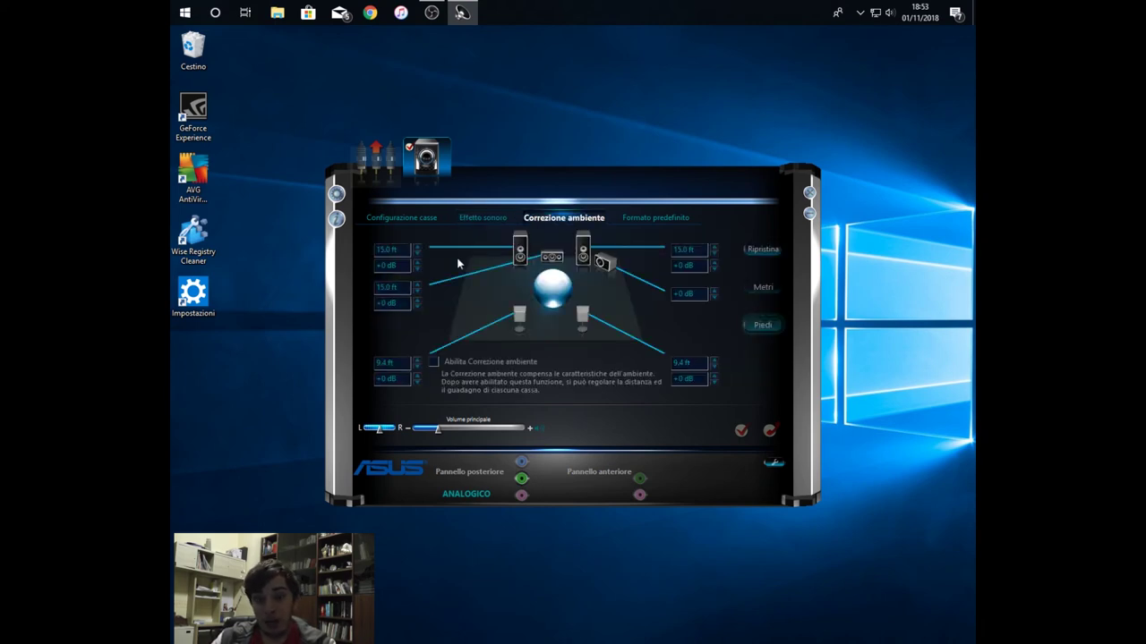
left_click(665, 218)
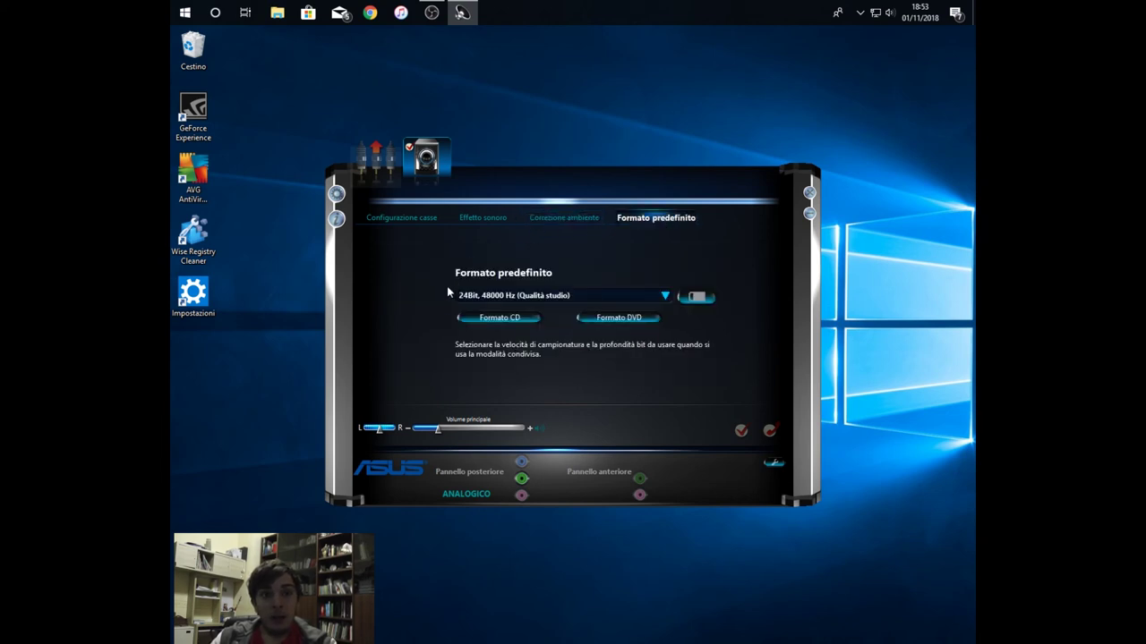
left_click(633, 300)
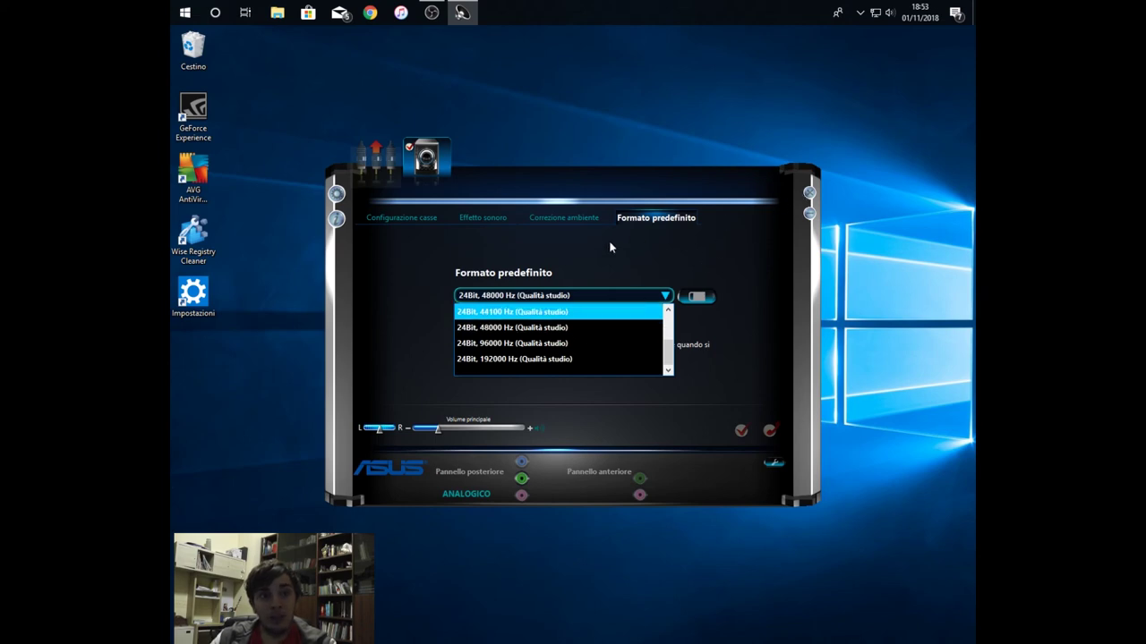
left_click(281, 344)
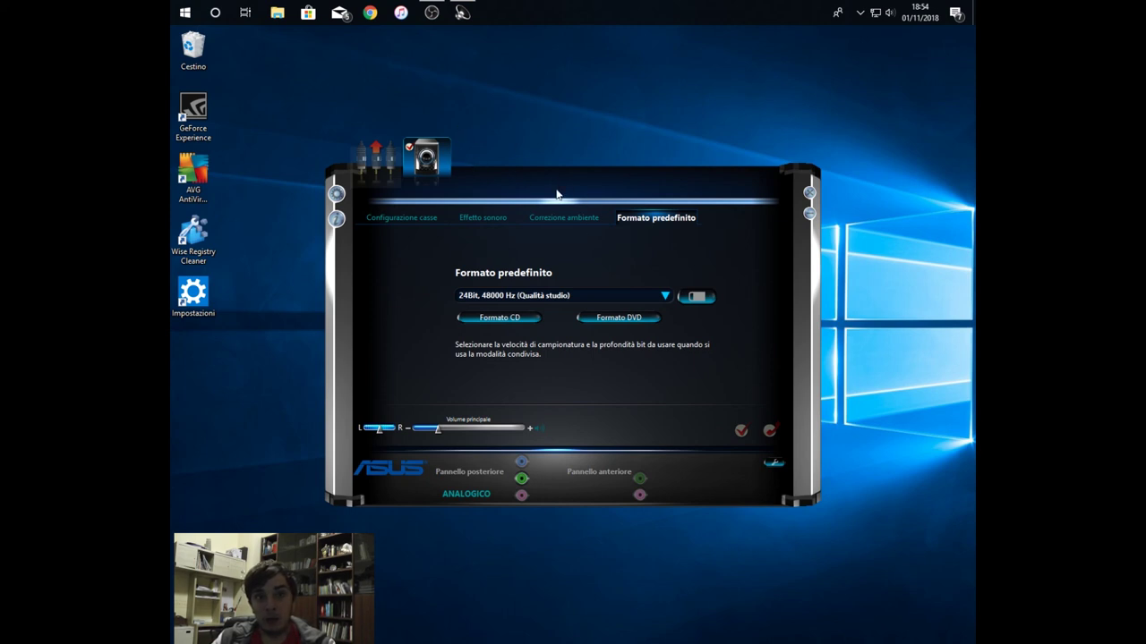
Review the sound effect, Configurazione casse and Correzione ambiente pages once more, and close the audio manager.
left_click(541, 219)
left_click(501, 219)
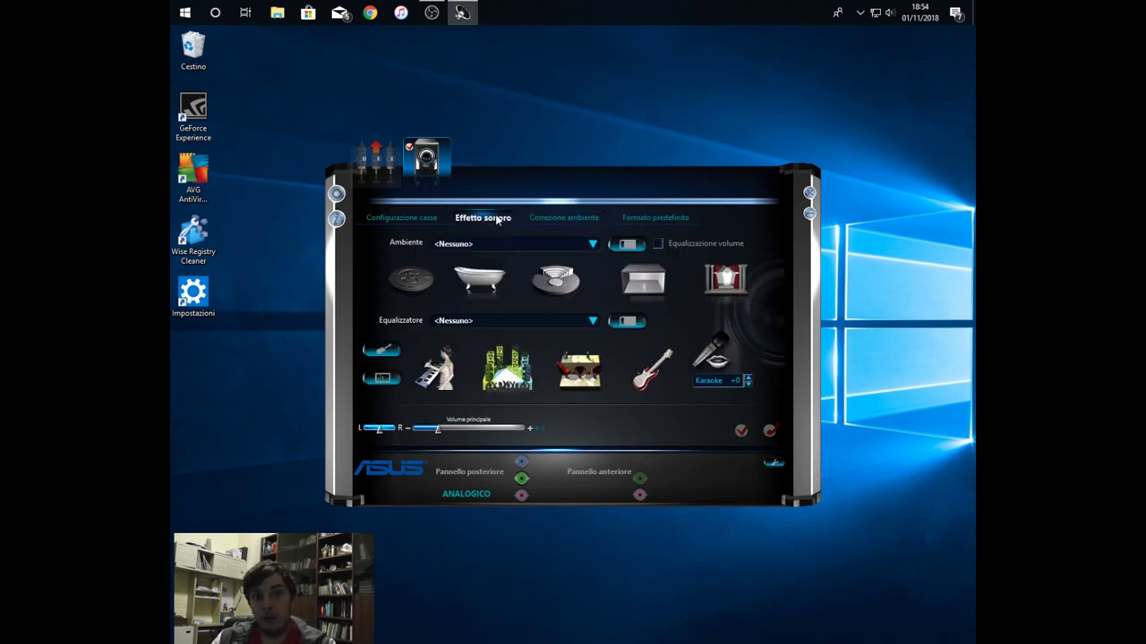
left_click(427, 220)
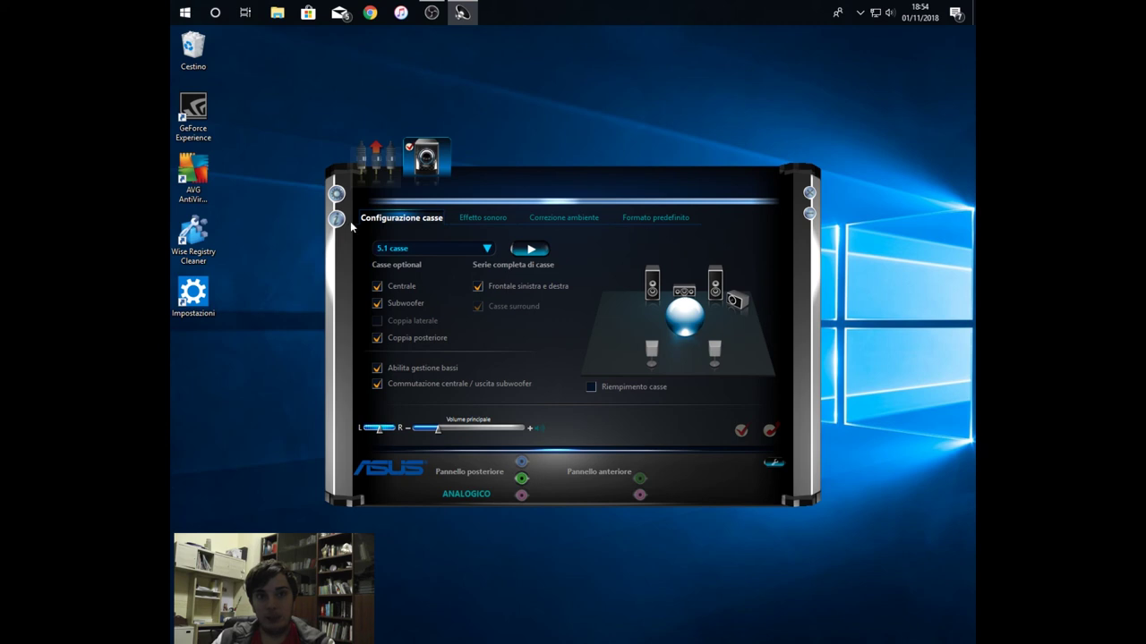
left_click(491, 222)
left_click(562, 217)
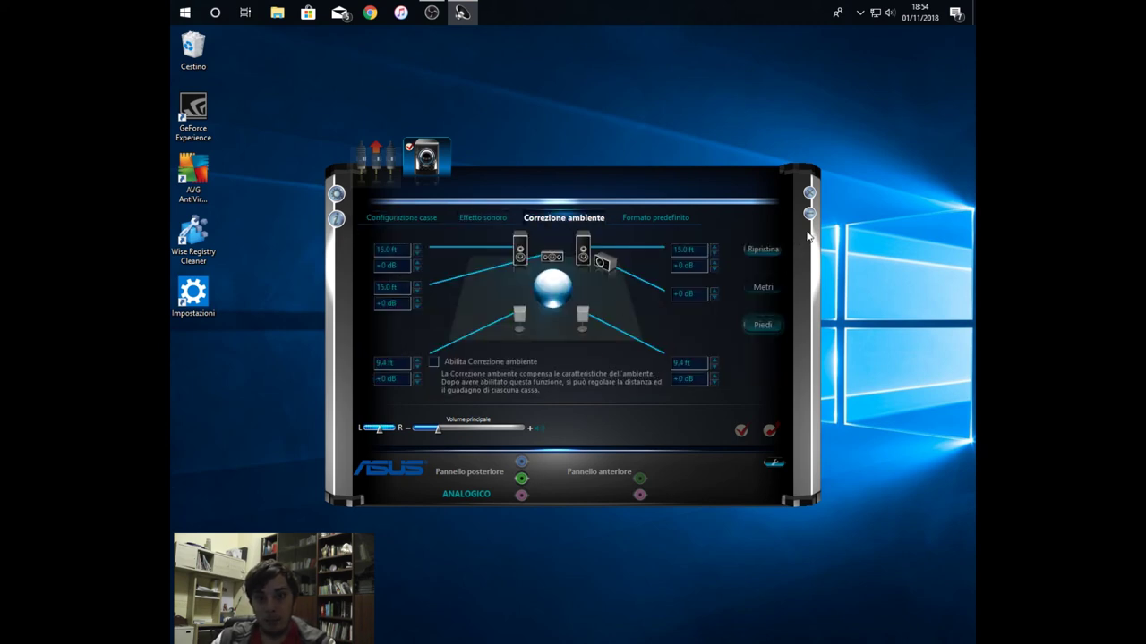
left_click(809, 193)
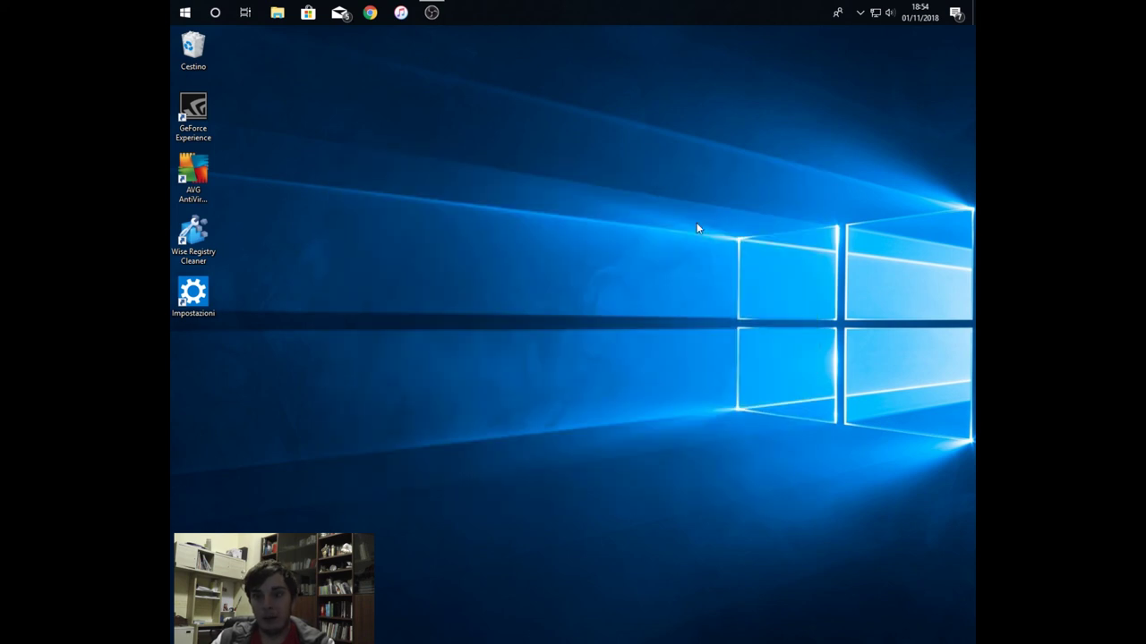